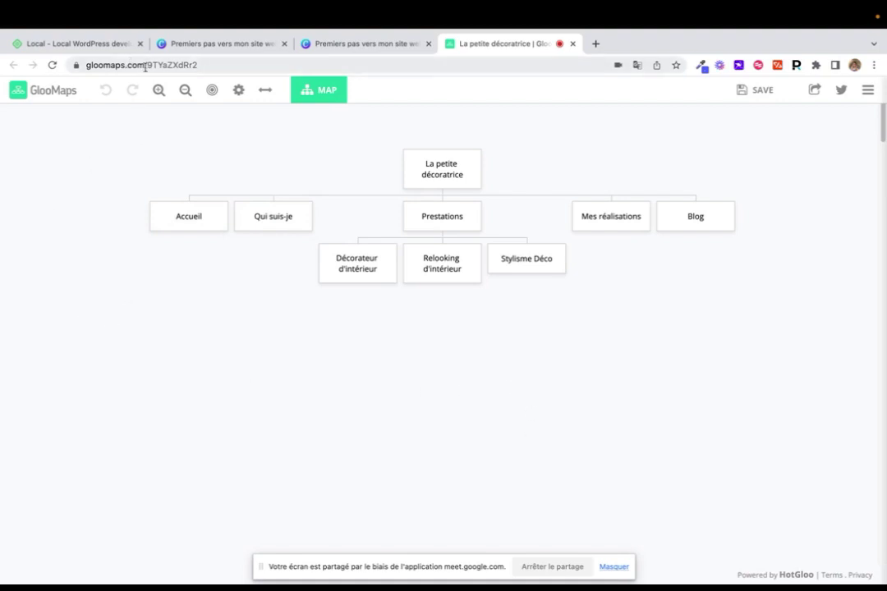
Copy the GlooMaps address and load gloomaps.com in a new browser tab
drag(145, 67, 83, 65)
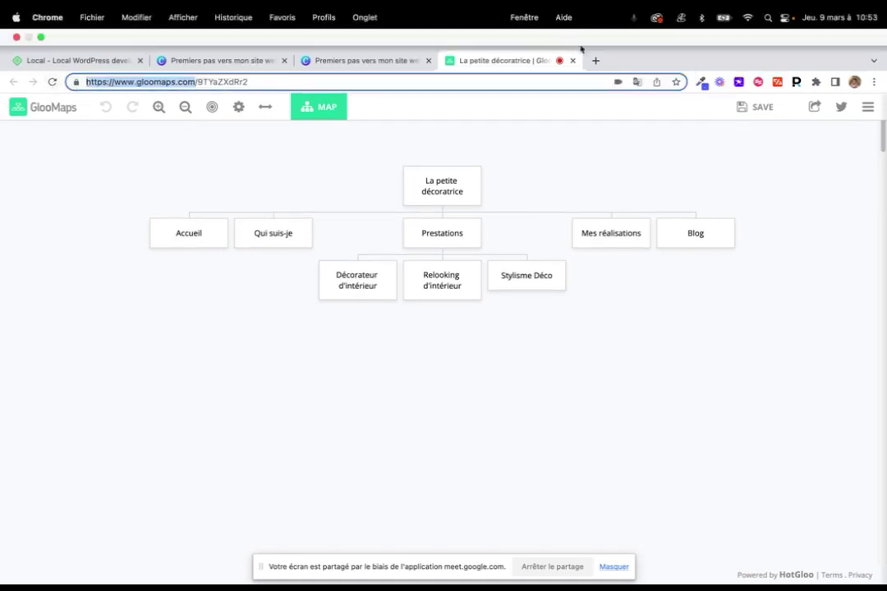
key(super+c)
click(596, 60)
key(super+v)
key(Return)
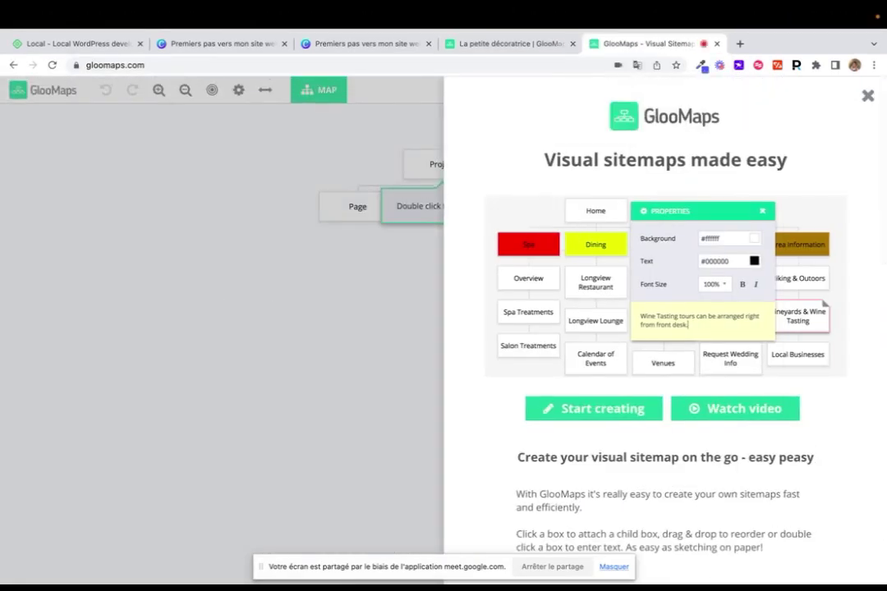
Dismiss the welcome panel, add a third same-level Page, and open an empty tab
click(867, 96)
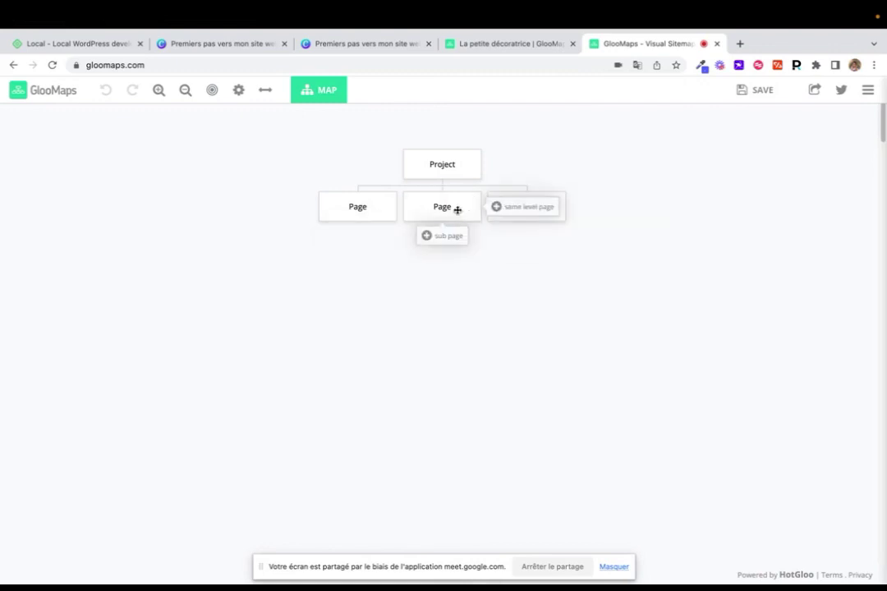
click(556, 207)
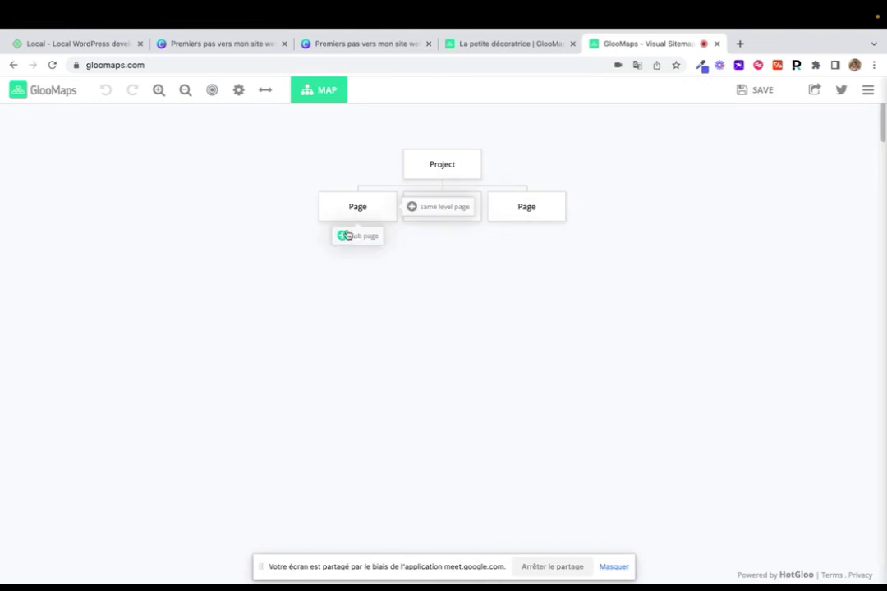
click(740, 61)
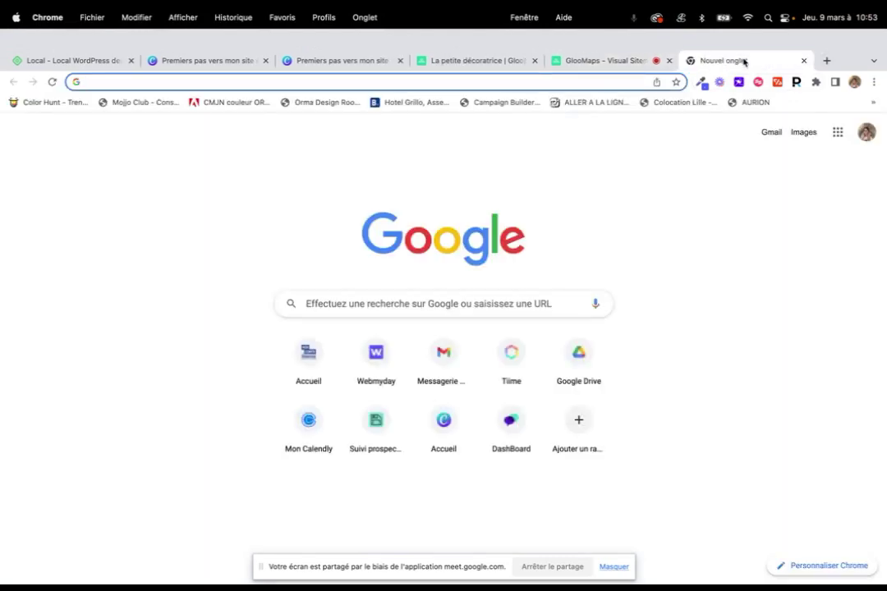
Load webmyday.io, look over its Nos formations and Ressources menus, then go back to GlooMaps
text(web)
key(Return)
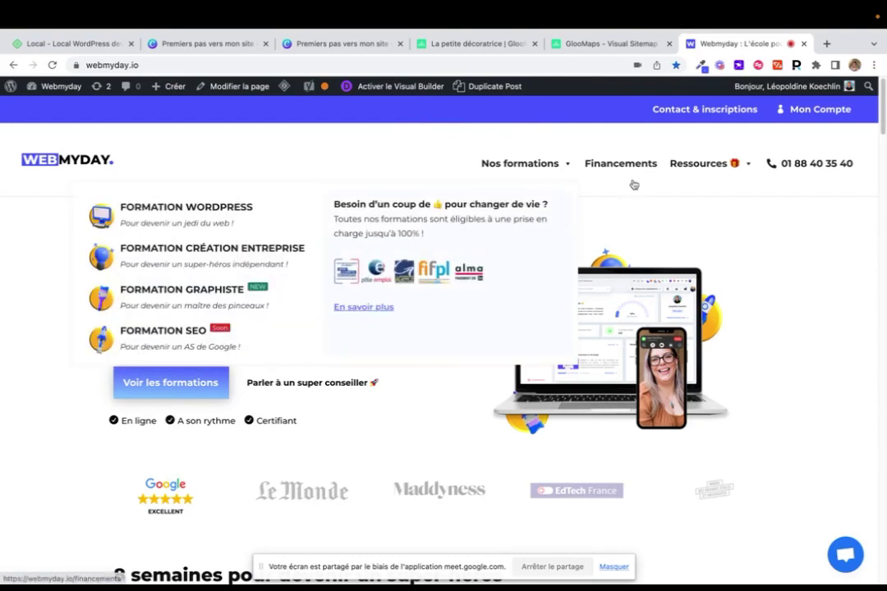
mouse_move(724, 177)
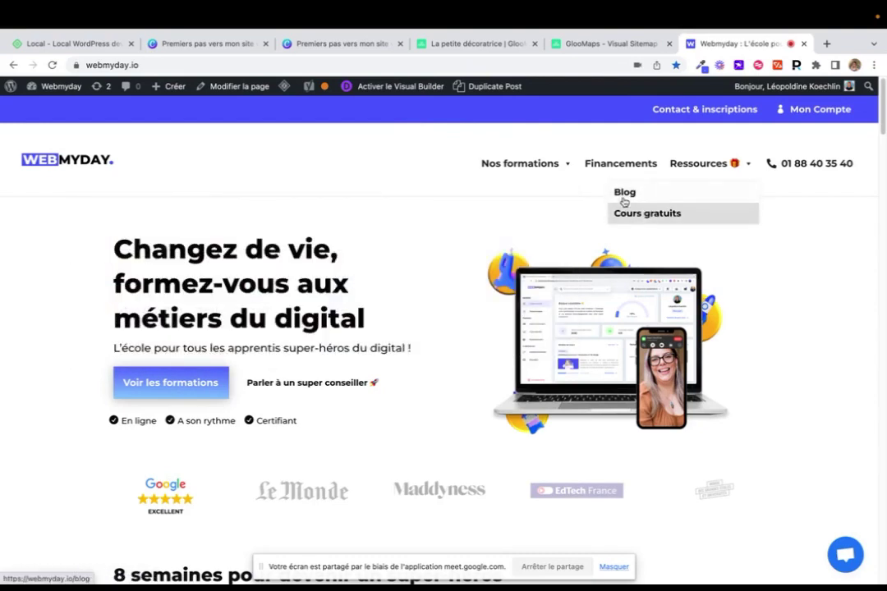
mouse_move(519, 168)
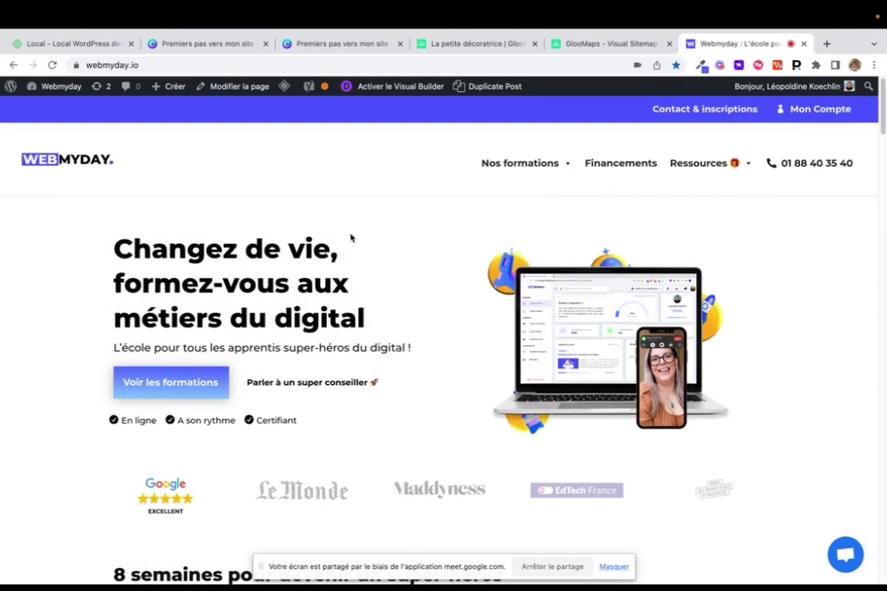
scroll(353, 247, down, 1)
scroll(353, 251, up, 1)
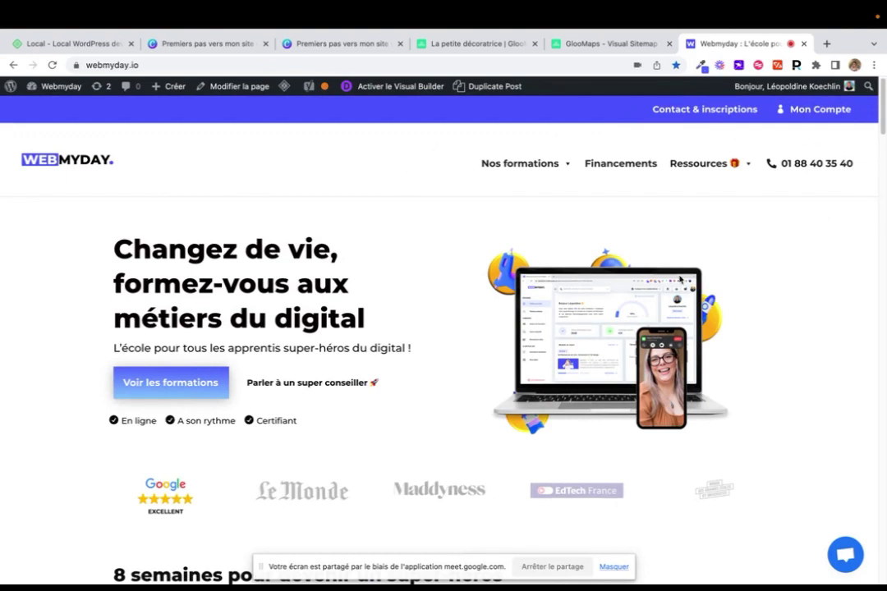
mouse_move(694, 166)
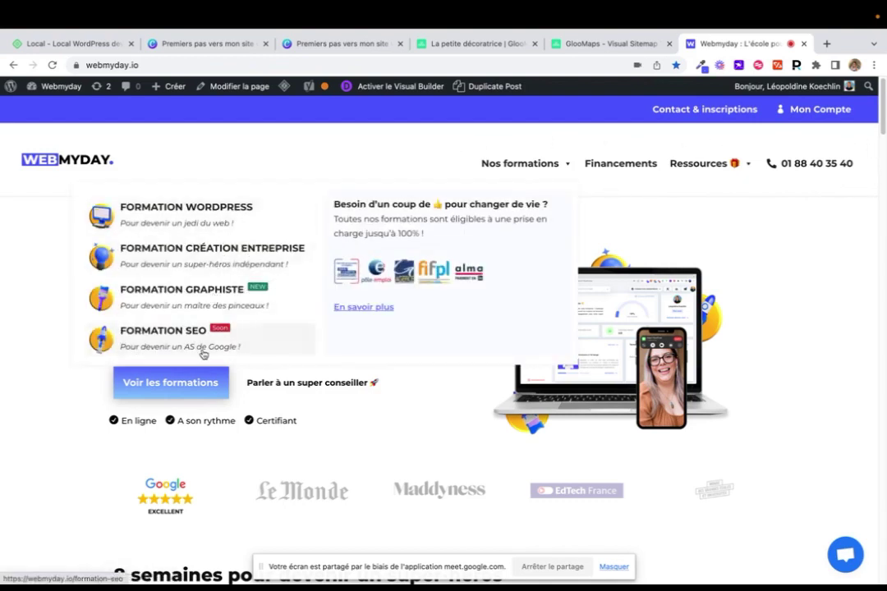
click(618, 43)
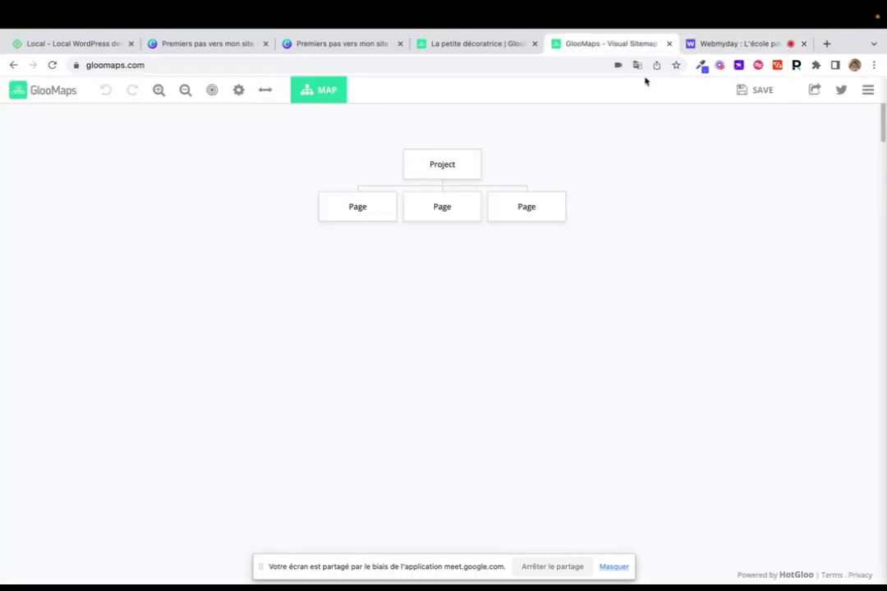
Rename the first Page box to 'accueil'
double_click(357, 207)
text(ac)
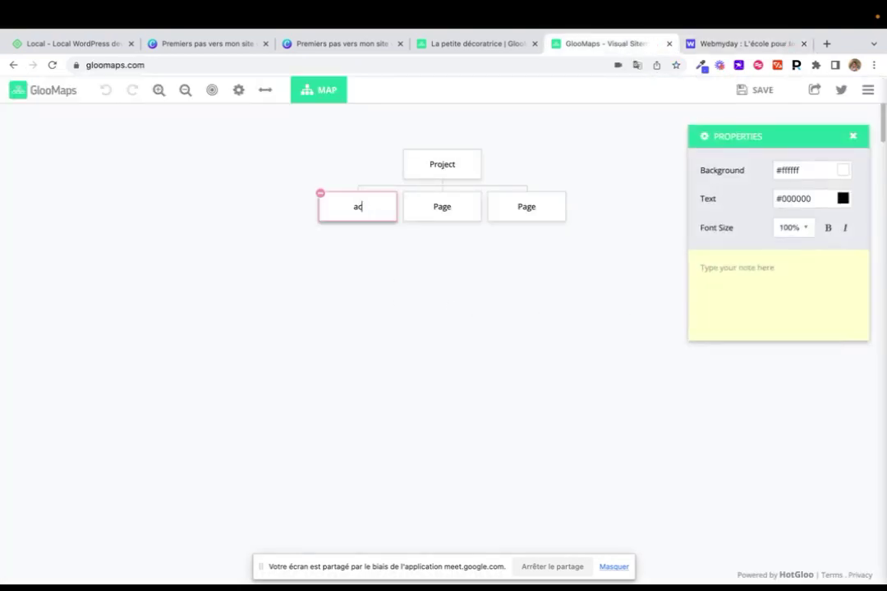
text(cueil)
click(458, 318)
Under accueil, add a sub page named 'sous page' and a same-level Page, then return to Canva
mouse_move(343, 204)
click(355, 238)
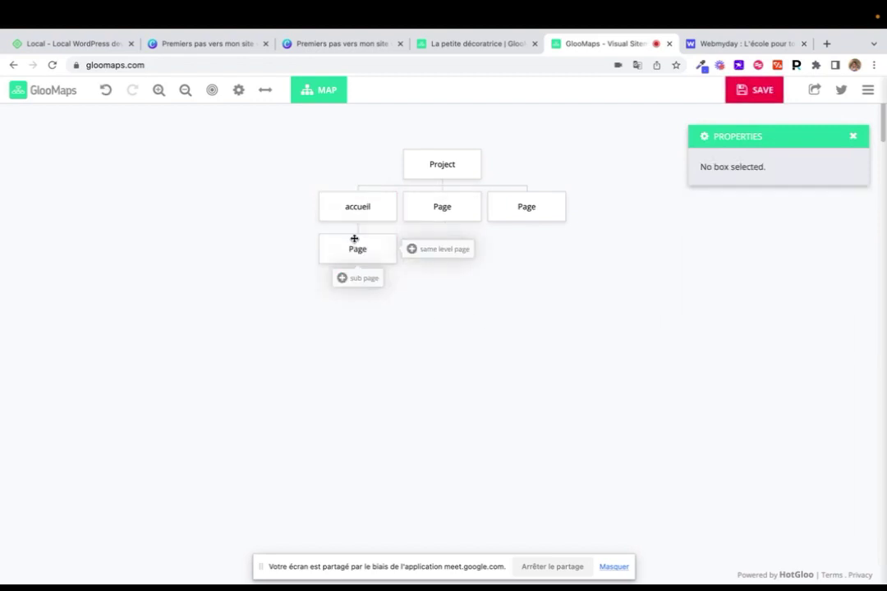
click(358, 246)
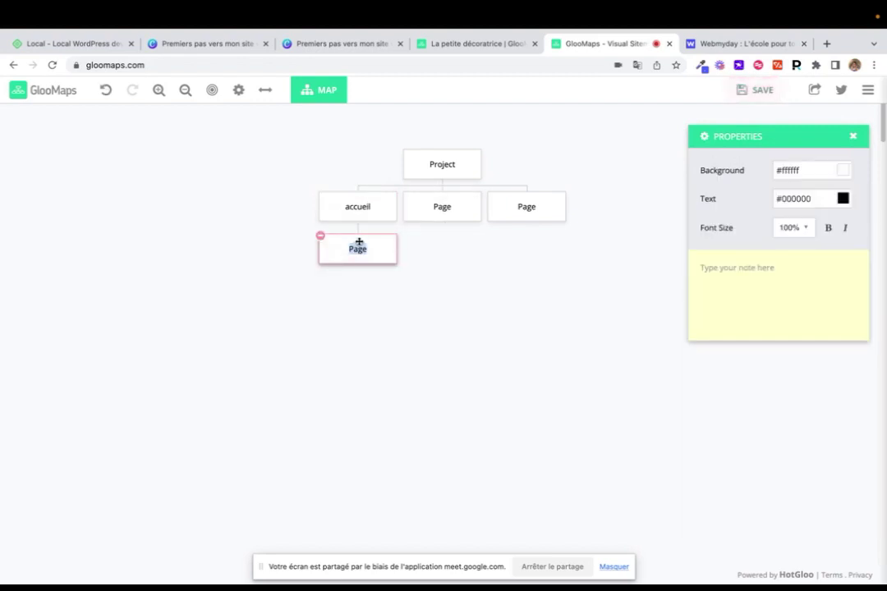
text(sous page)
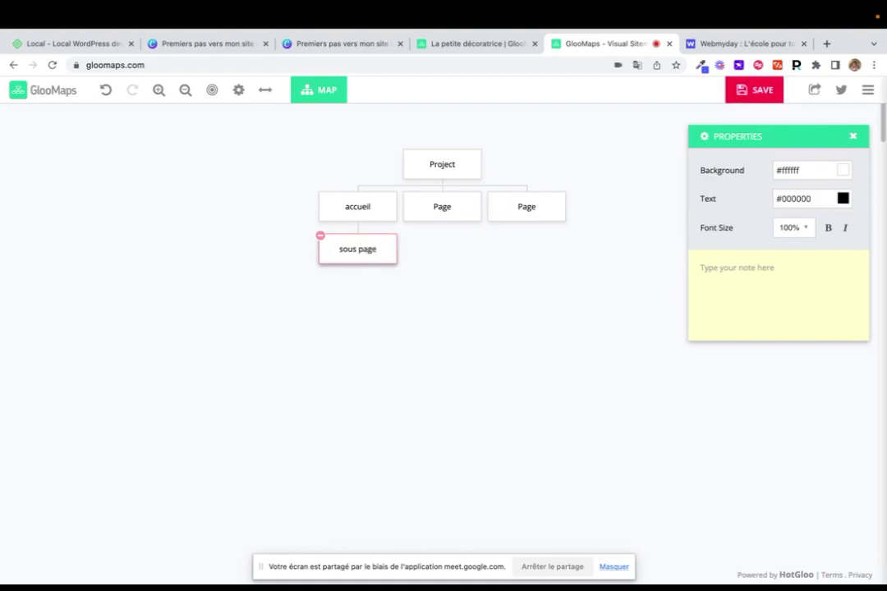
click(503, 294)
mouse_move(356, 253)
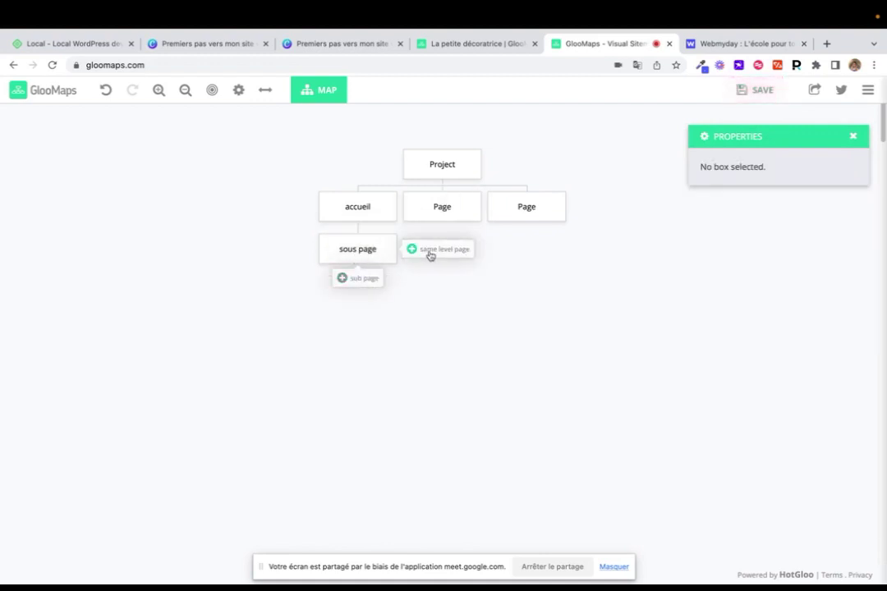
click(429, 253)
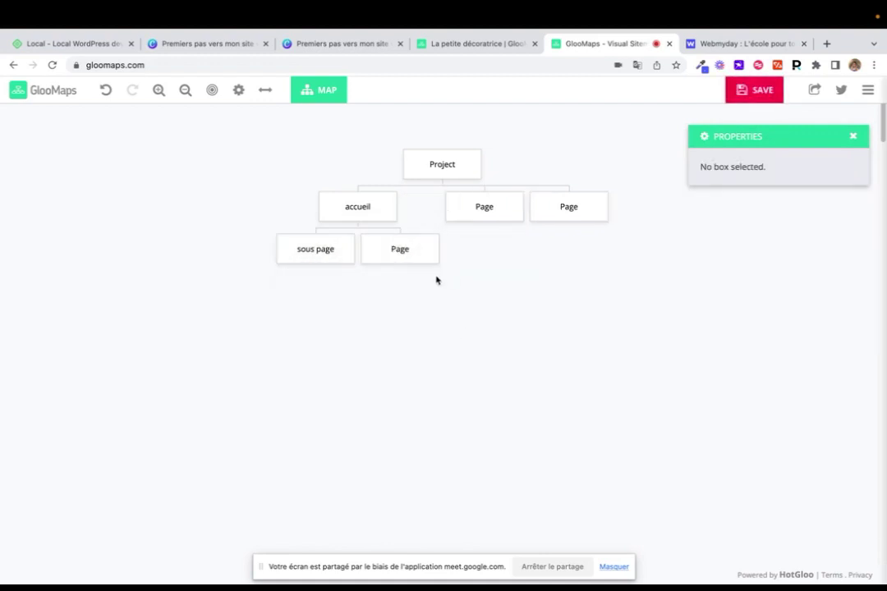
click(413, 253)
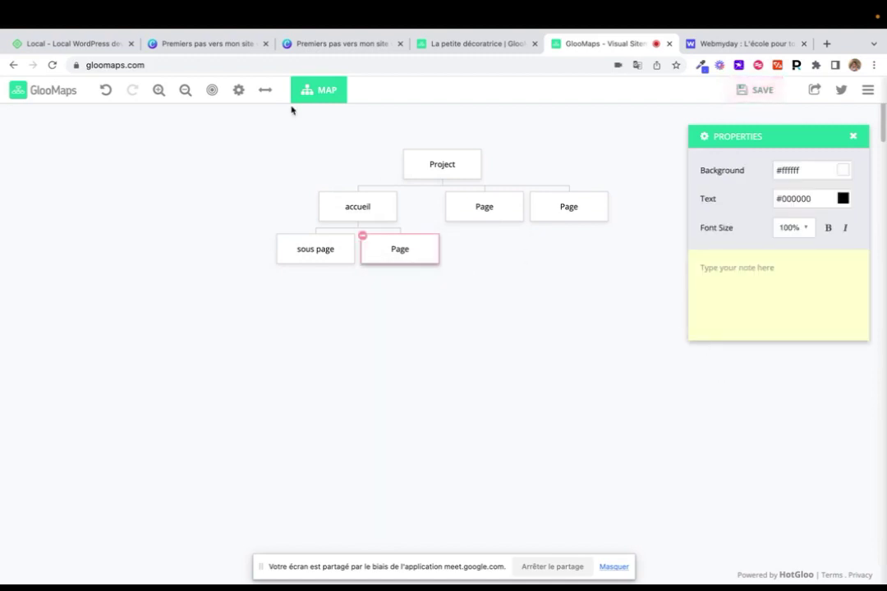
click(205, 43)
Advance the Canva presentation past the site architecture slide
click(340, 43)
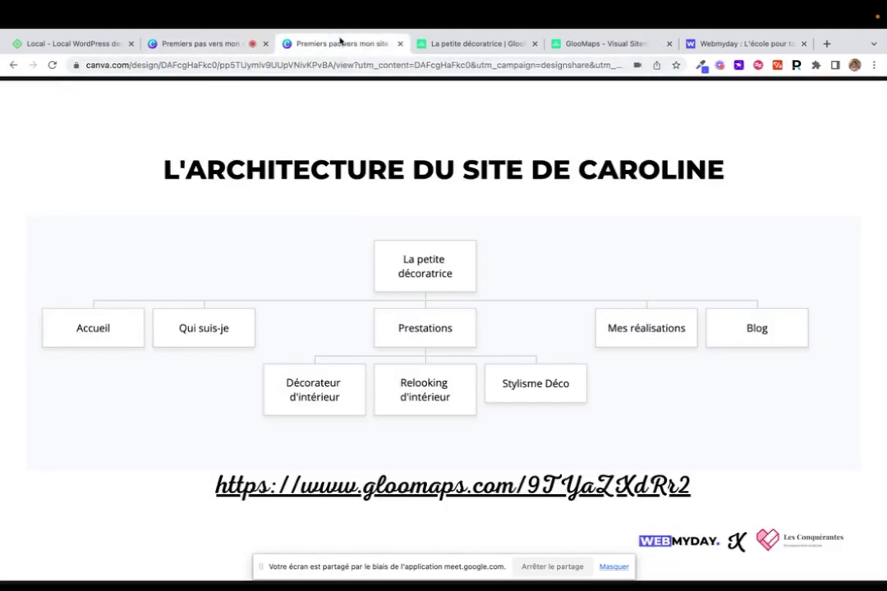
click(859, 330)
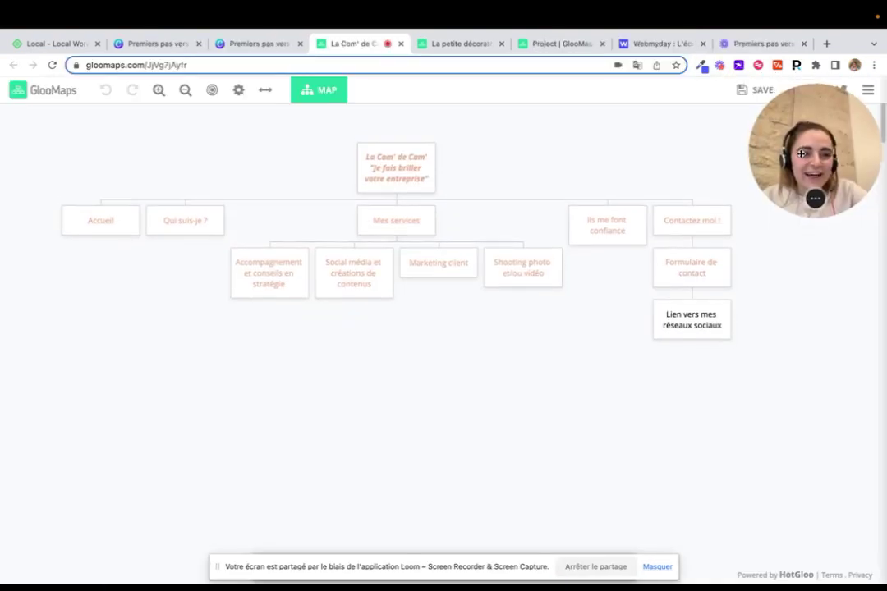
Look over the La Com' de Cam' sitemap pages, then return to the Webmyday site
mouse_move(105, 228)
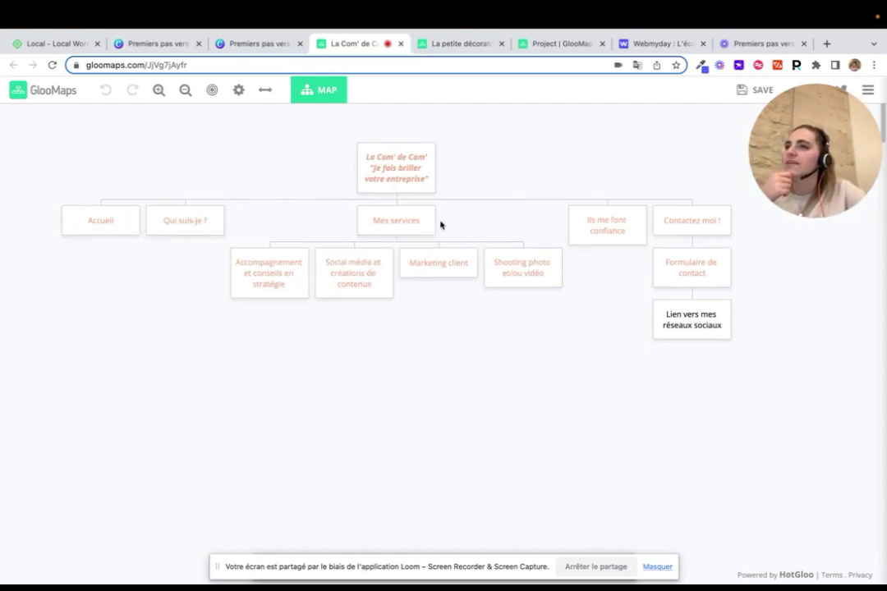
mouse_move(610, 231)
mouse_move(687, 213)
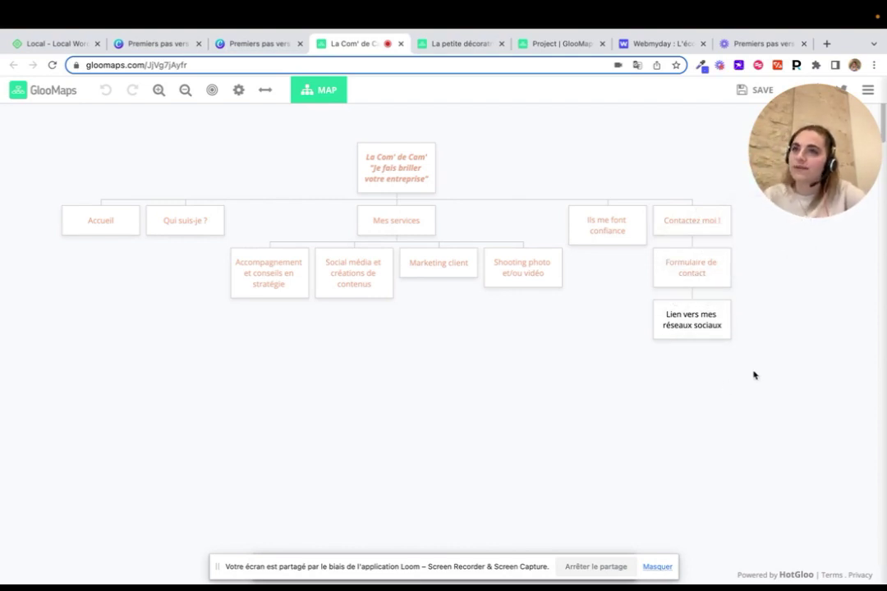
click(634, 44)
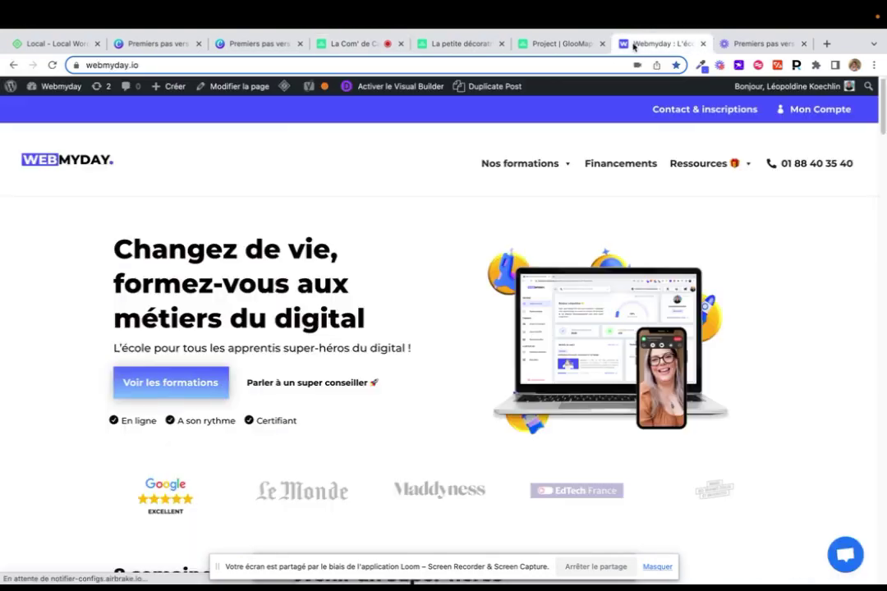
Browse Webmyday's Contact & Inscription page, then return to the La Com' de Cam' sitemap
click(676, 118)
scroll(481, 330, down, 10)
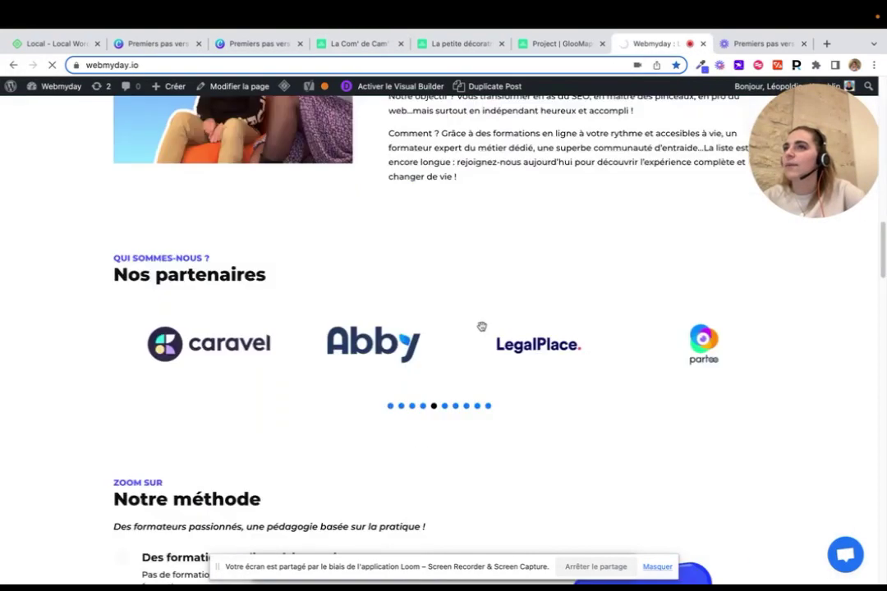
scroll(481, 330, up, 10)
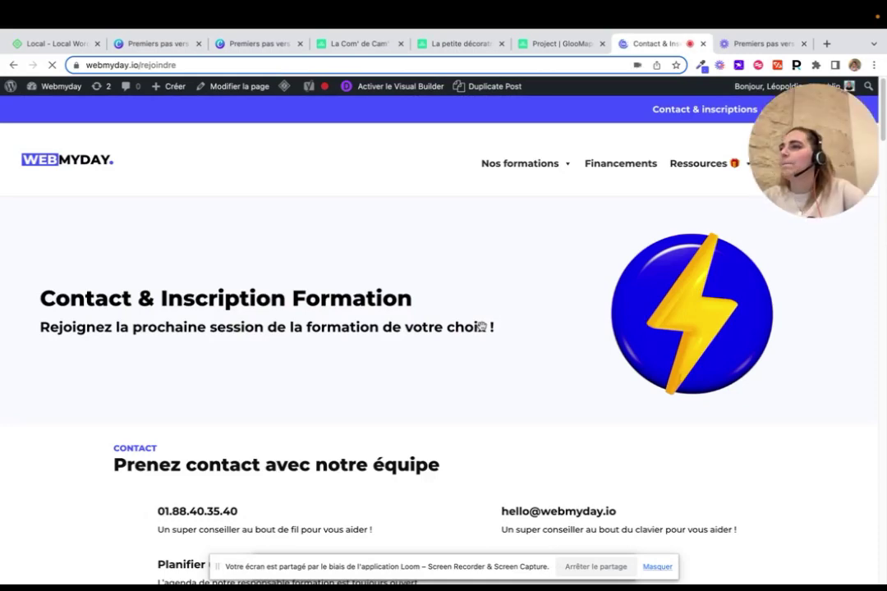
scroll(301, 419, down, 3)
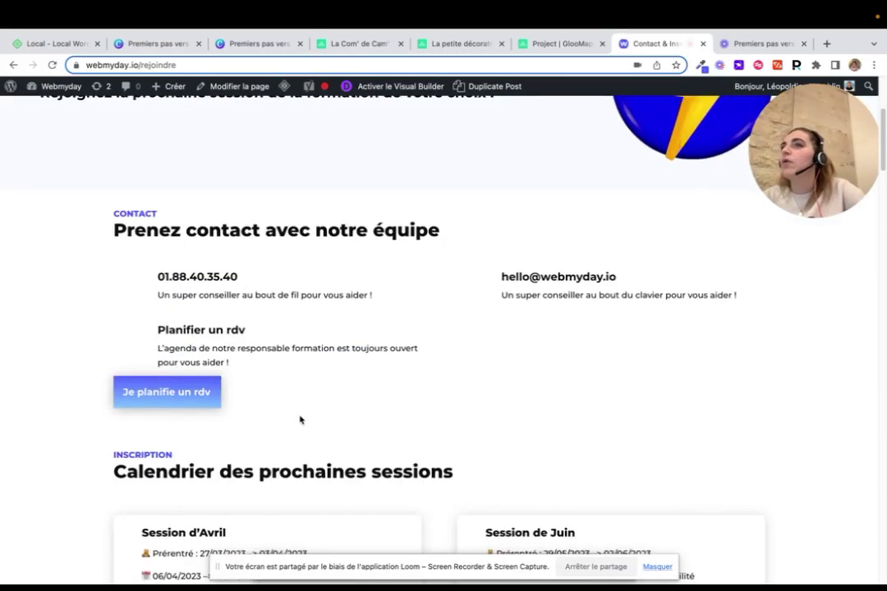
scroll(300, 420, up, 3)
scroll(300, 420, down, 1)
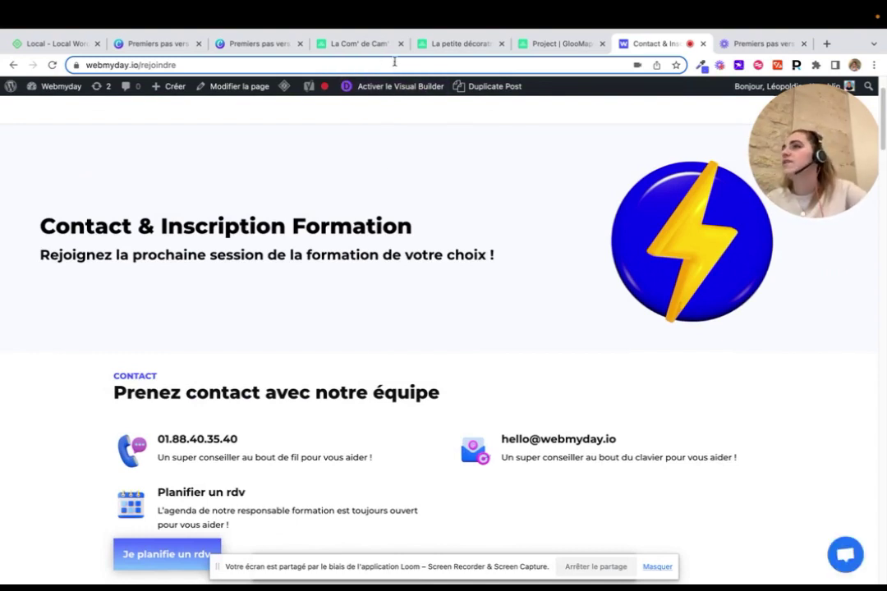
click(370, 46)
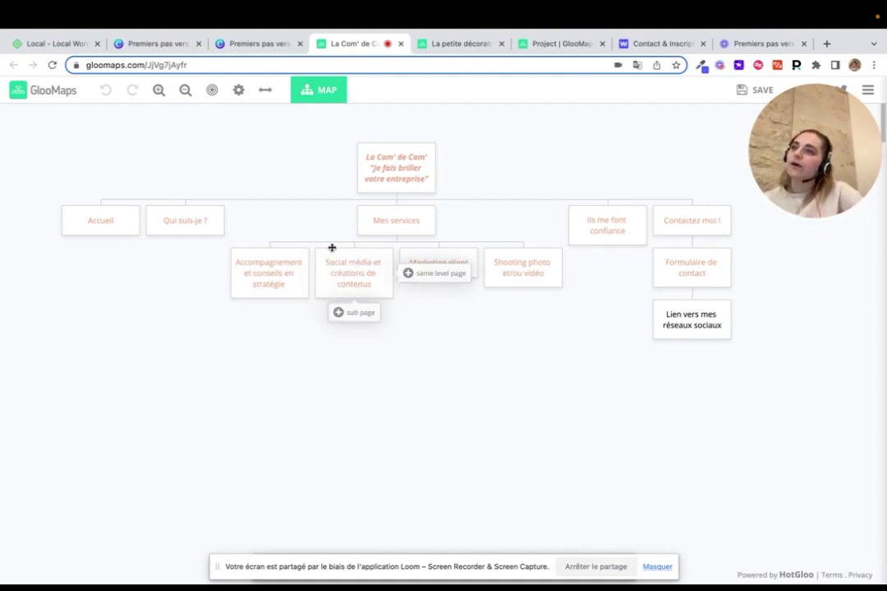
mouse_move(418, 218)
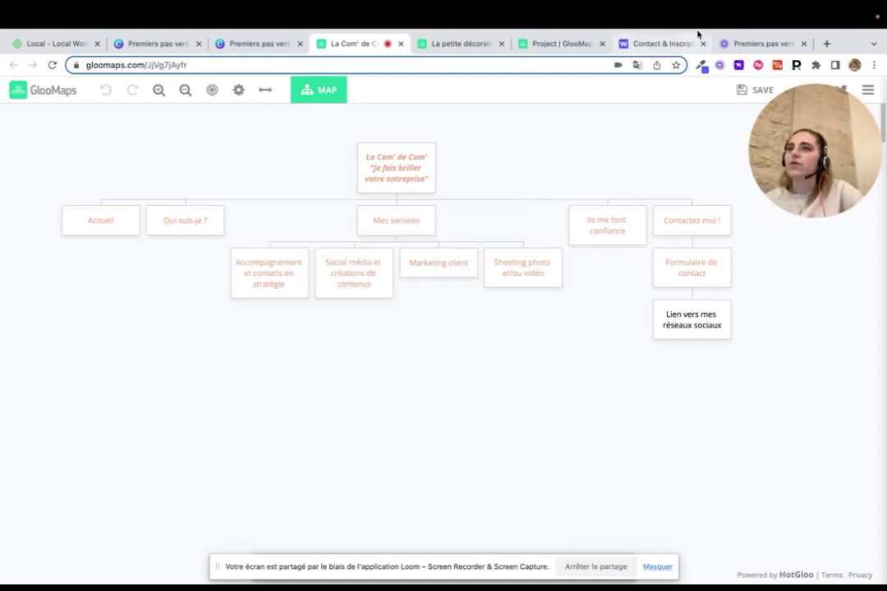
click(662, 45)
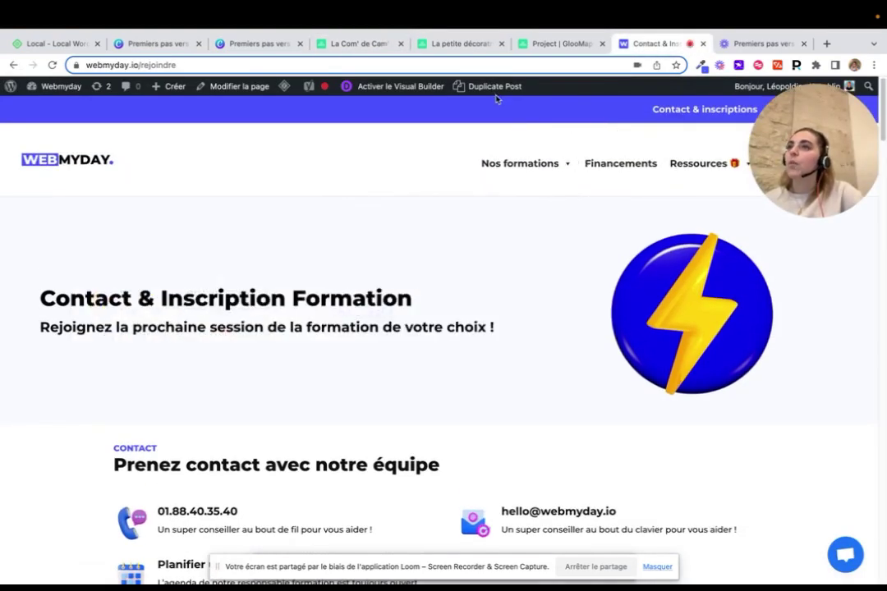
click(450, 46)
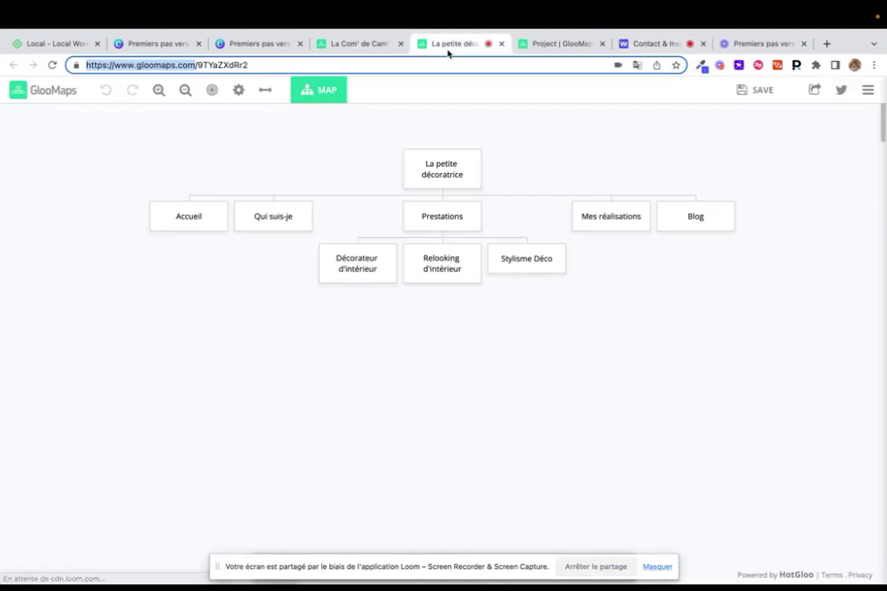
click(378, 46)
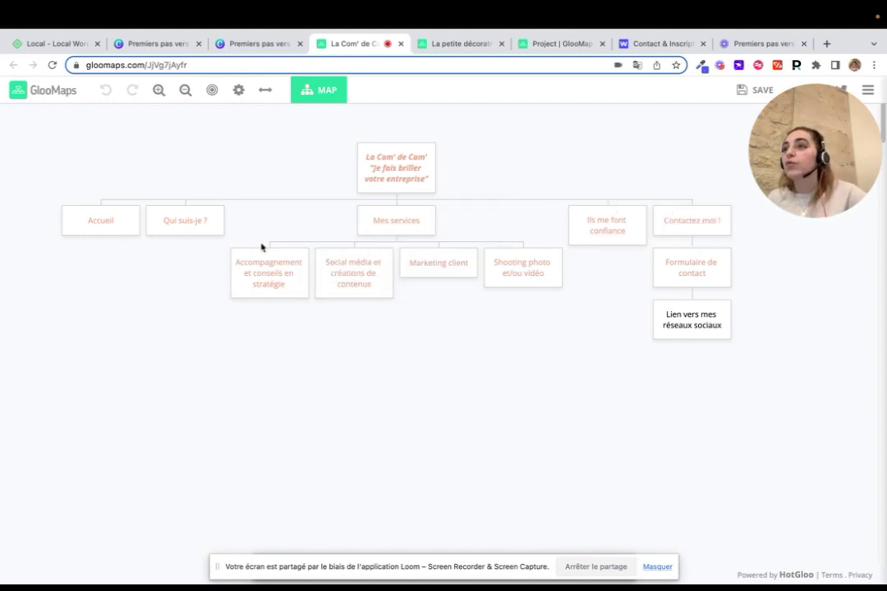
Inspect the Formulaire de contact and Lien vers mes réseaux sociaux nodes, then view the Kitac sitemap
mouse_move(338, 262)
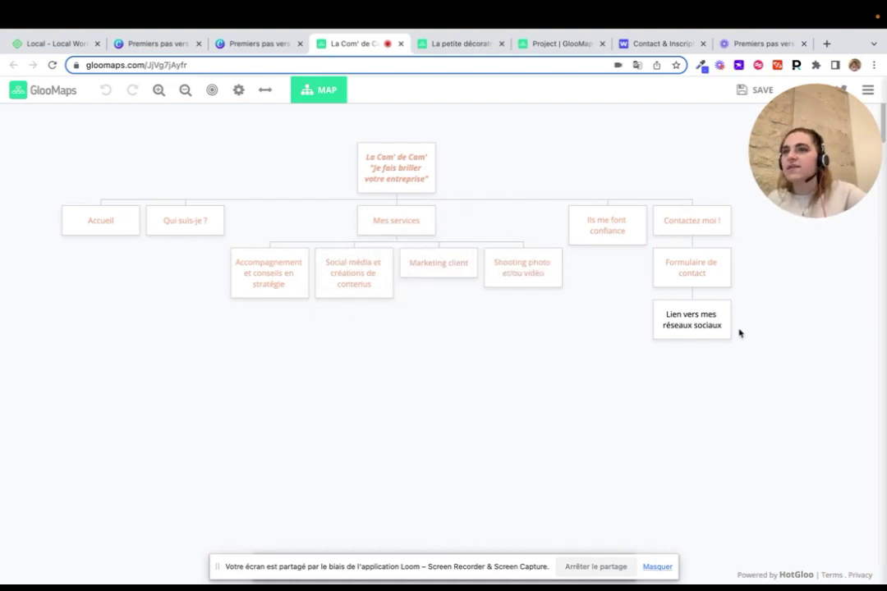
mouse_move(694, 283)
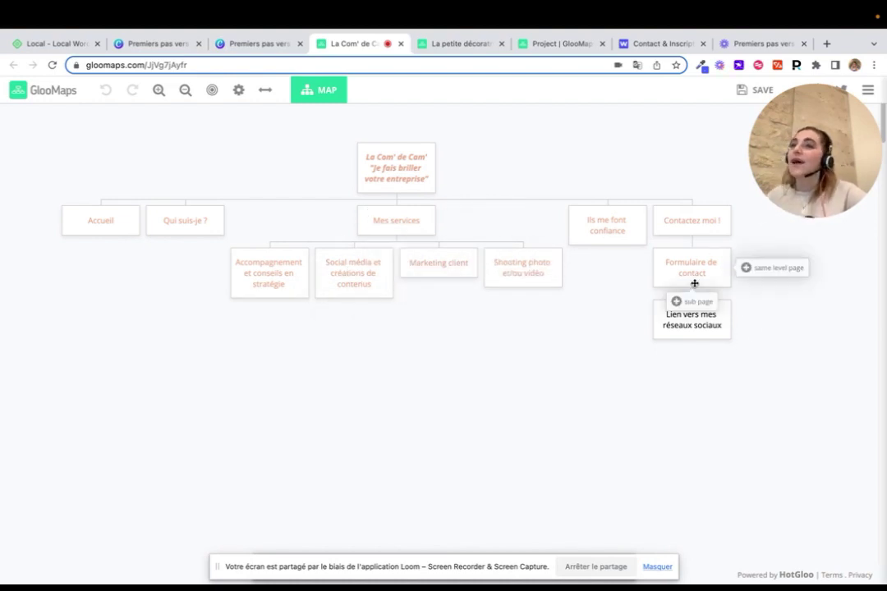
mouse_move(727, 314)
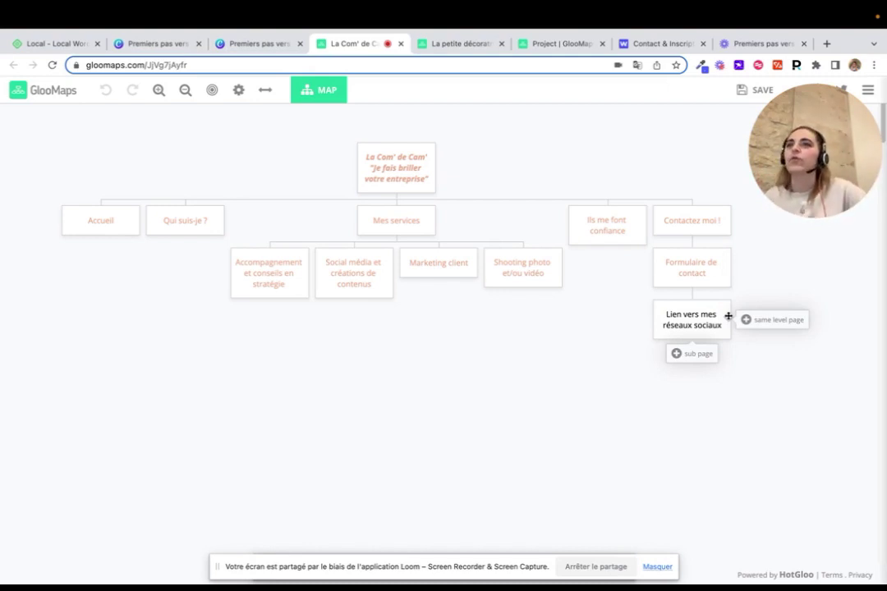
mouse_move(542, 267)
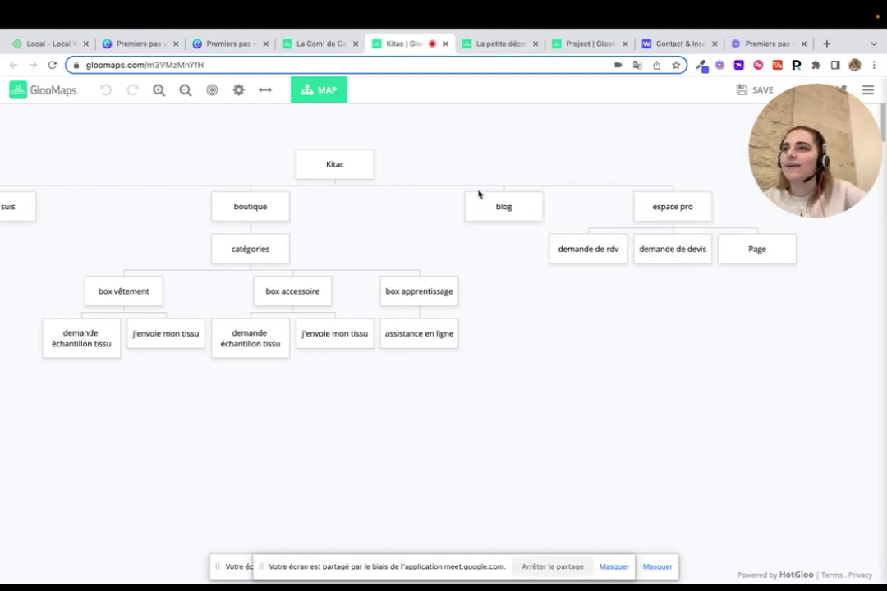
scroll(477, 195, left, 2)
scroll(477, 198, left, 3)
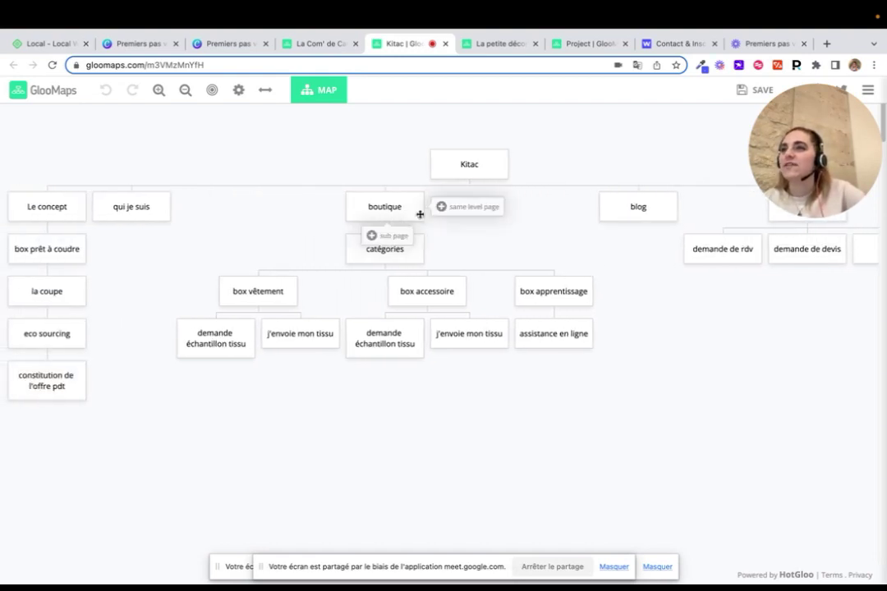
scroll(435, 218, right, 3)
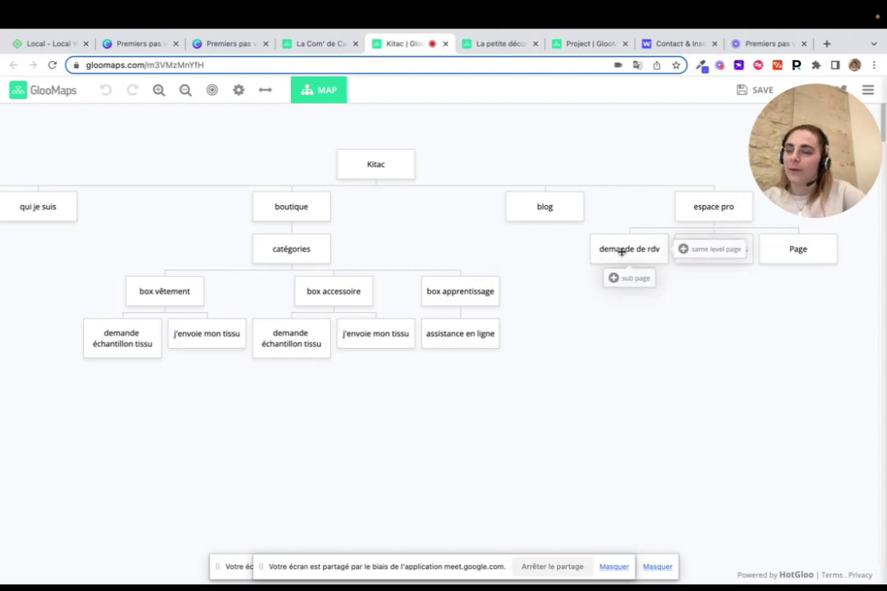
scroll(554, 294, left, 5)
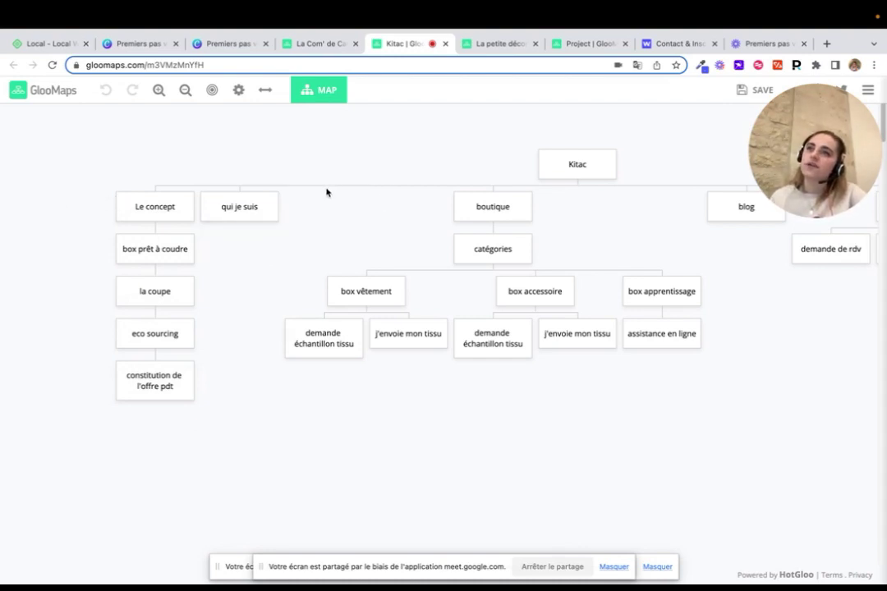
mouse_move(184, 206)
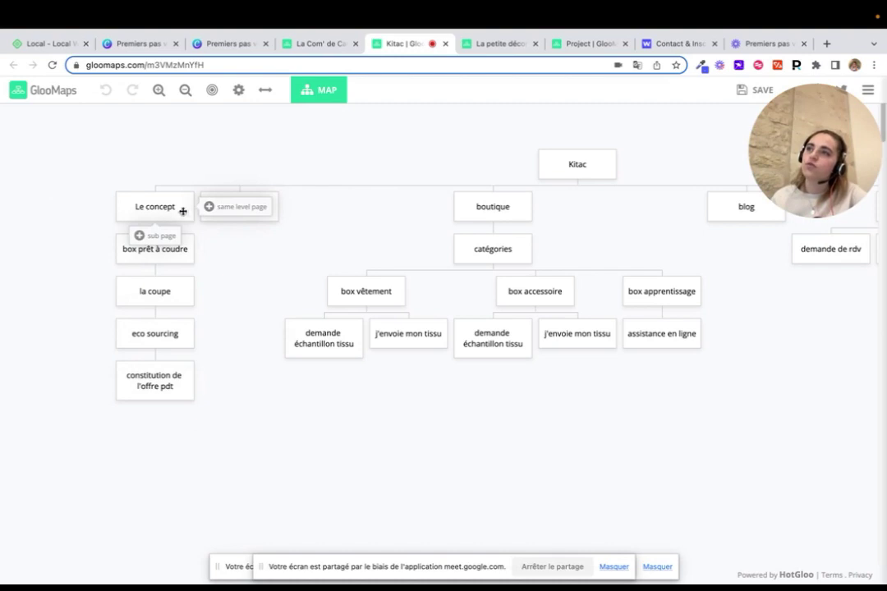
mouse_move(713, 218)
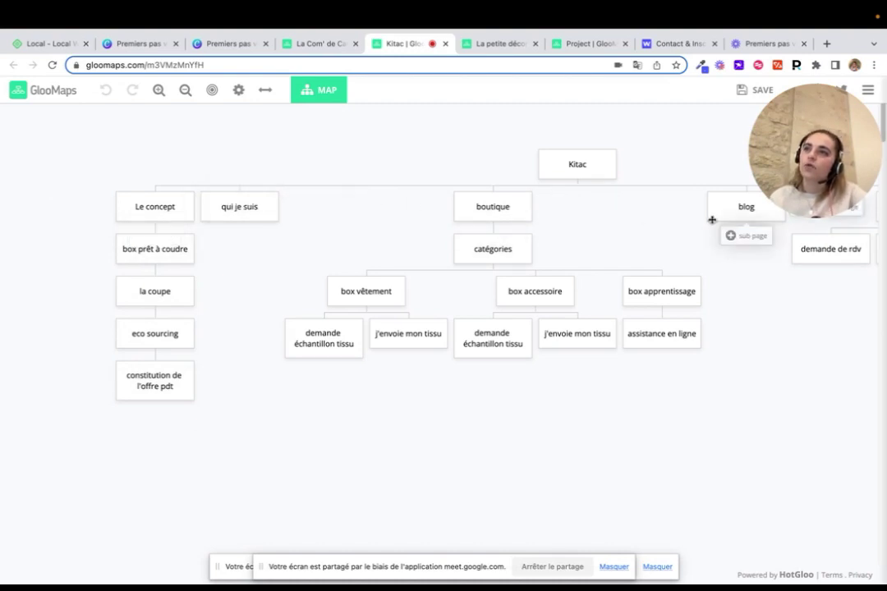
mouse_move(455, 213)
scroll(453, 214, right, 3)
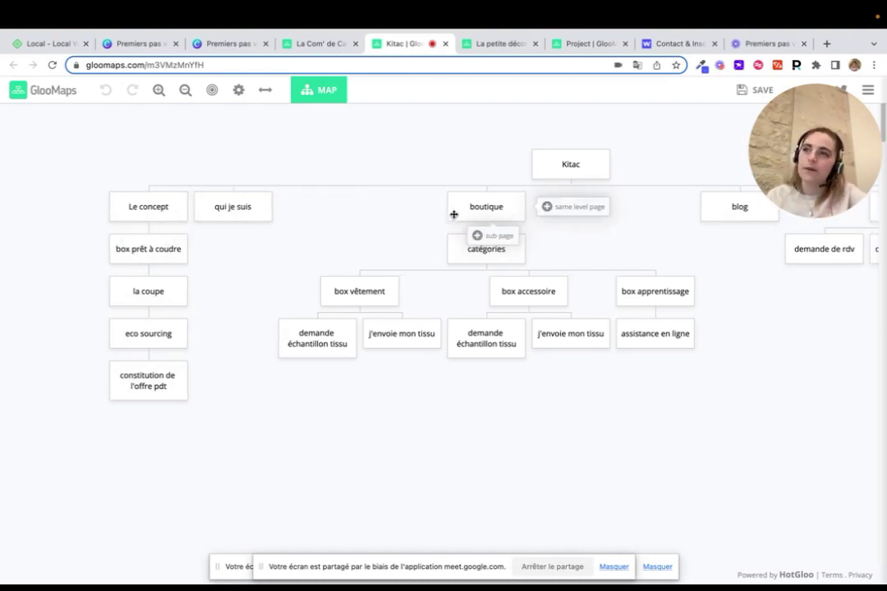
scroll(453, 215, left, 5)
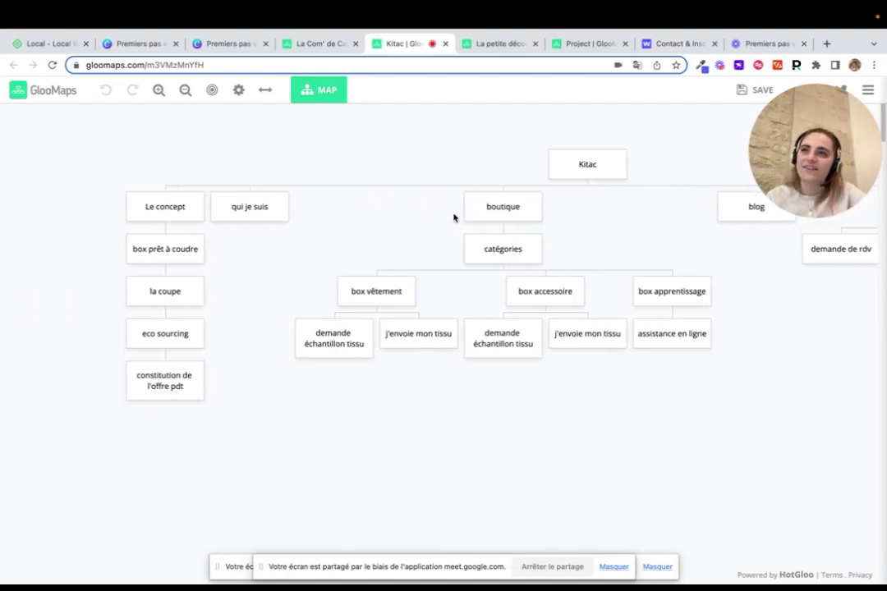
mouse_move(281, 212)
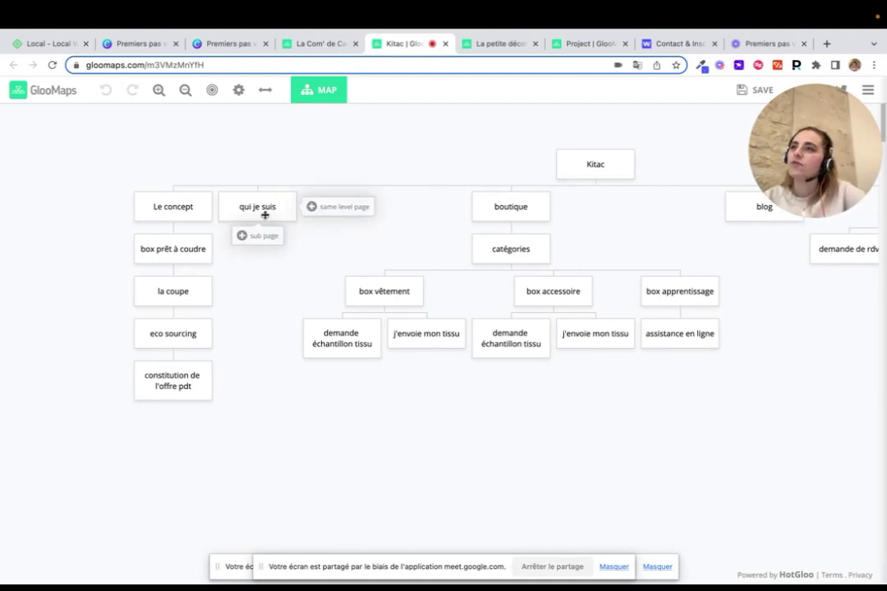
mouse_move(583, 151)
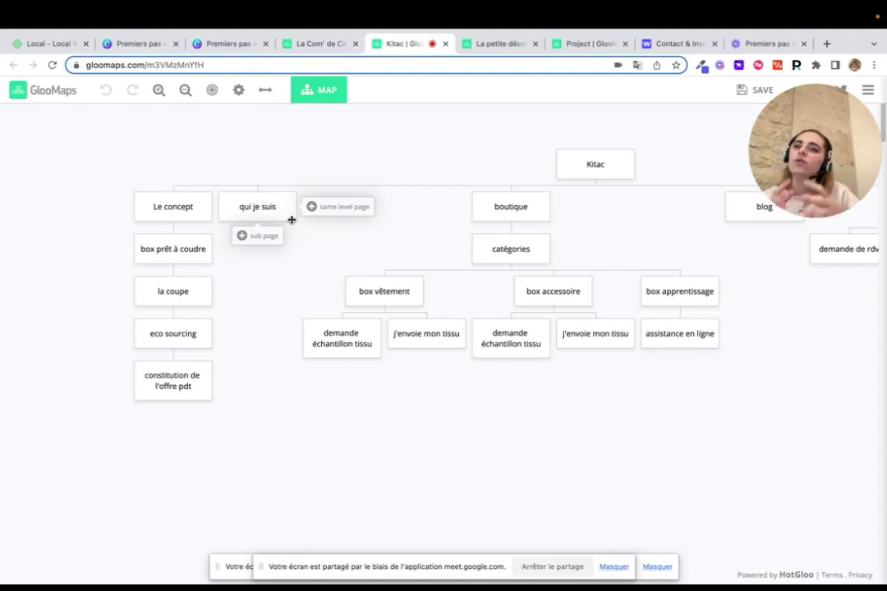
scroll(292, 220, right, 2)
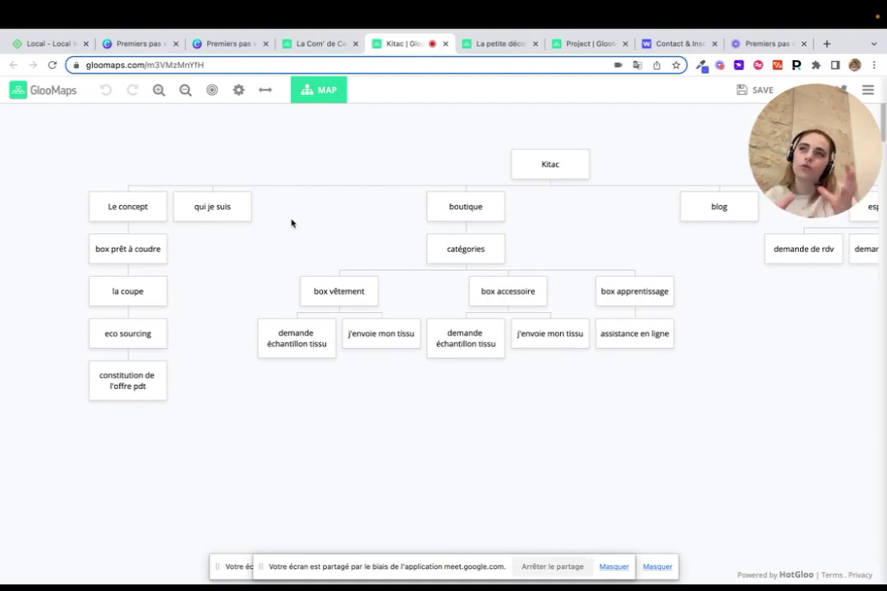
scroll(291, 222, right, 2)
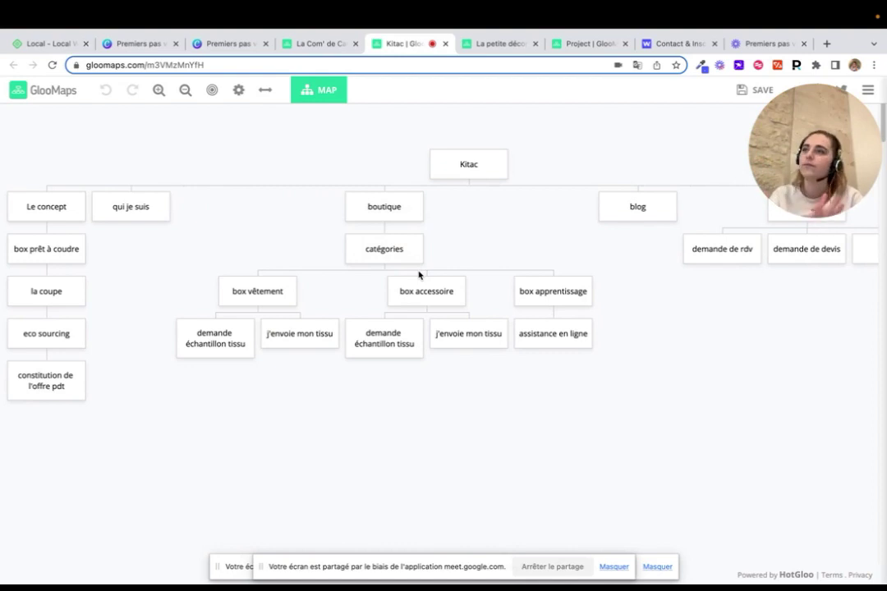
Scroll across the Kitac map reviewing the espace pro branch, then return to the Canva slides
mouse_move(420, 259)
scroll(419, 250, right, 1)
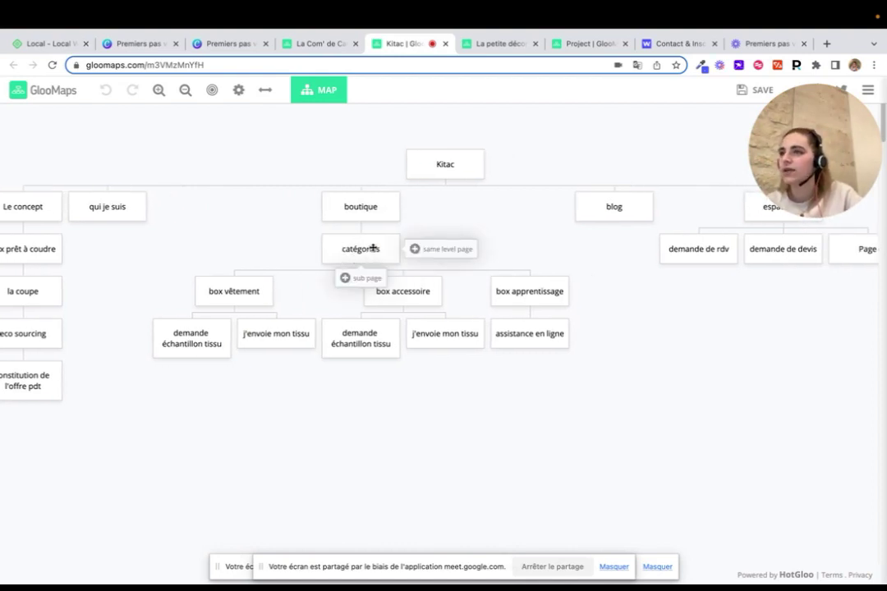
scroll(373, 248, right, 5)
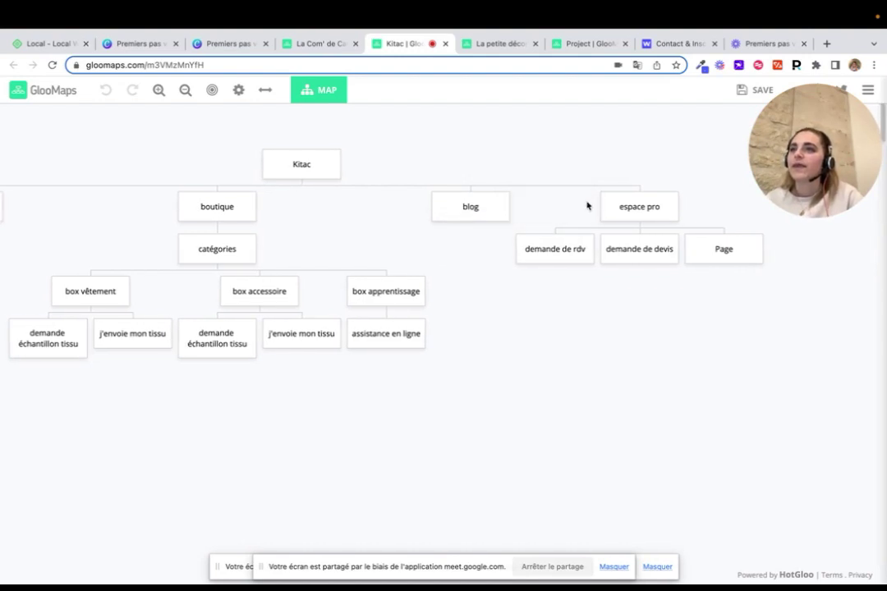
mouse_move(602, 205)
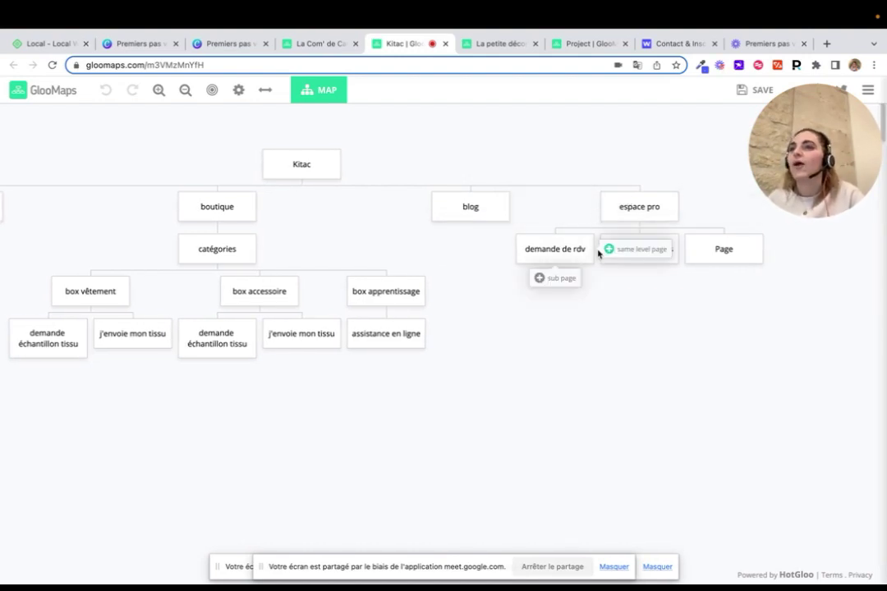
mouse_move(705, 255)
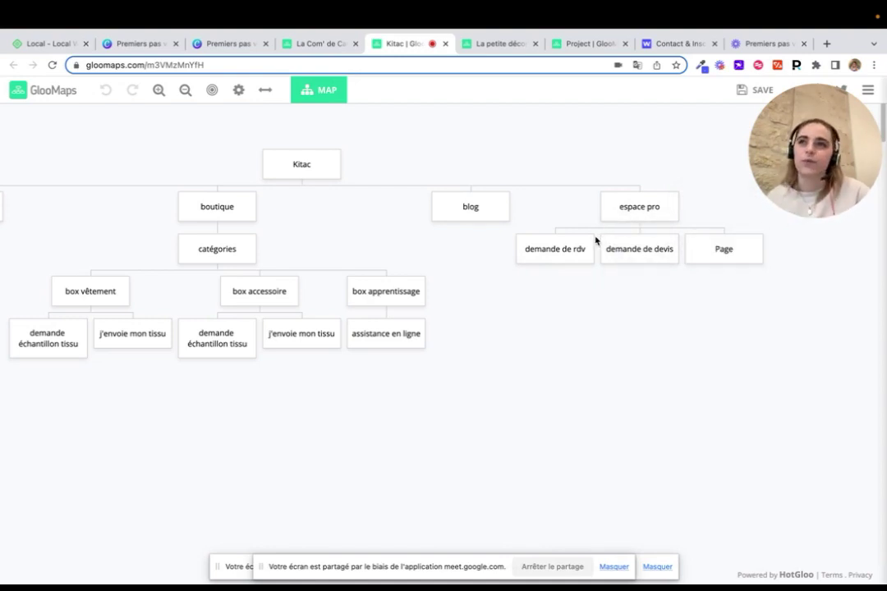
scroll(655, 333, left, 5)
scroll(653, 333, right, 2)
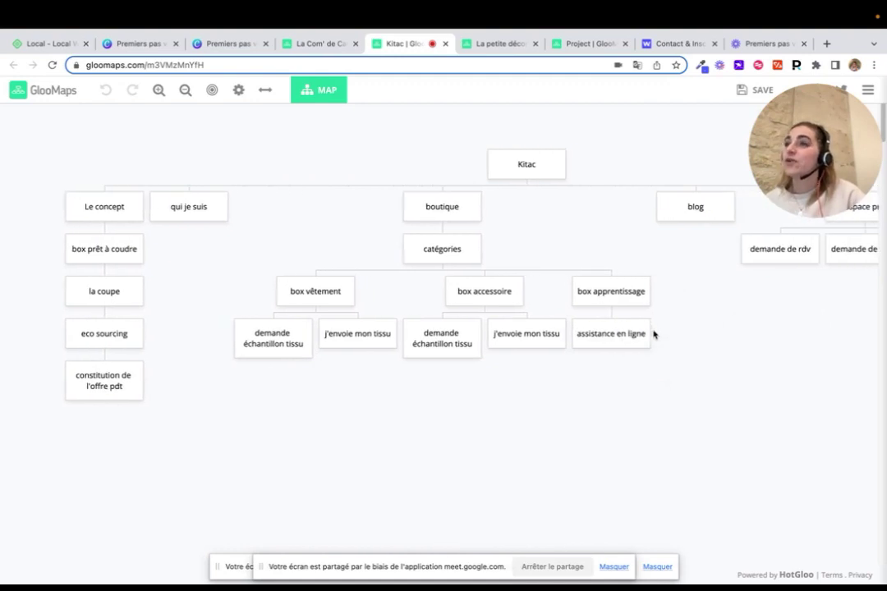
scroll(655, 332, right, 6)
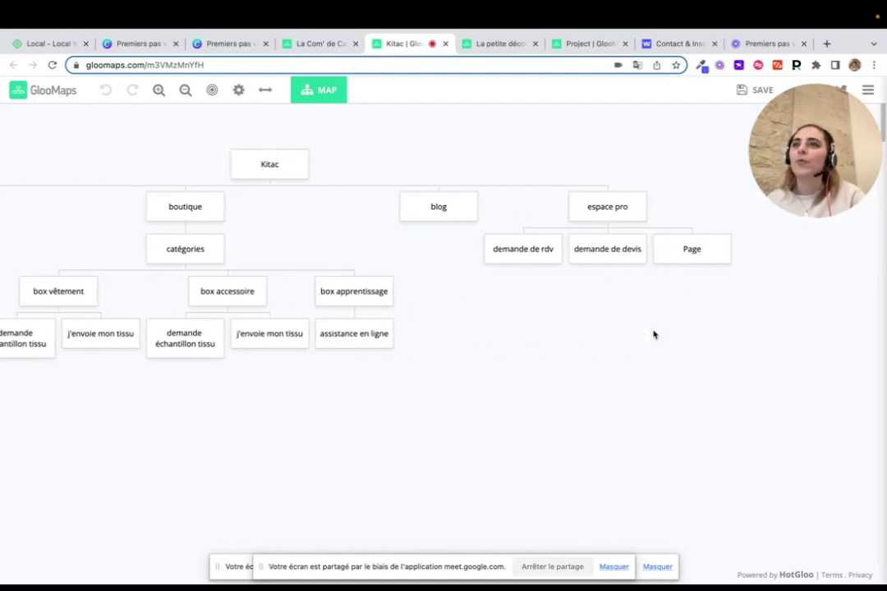
scroll(655, 333, left, 2)
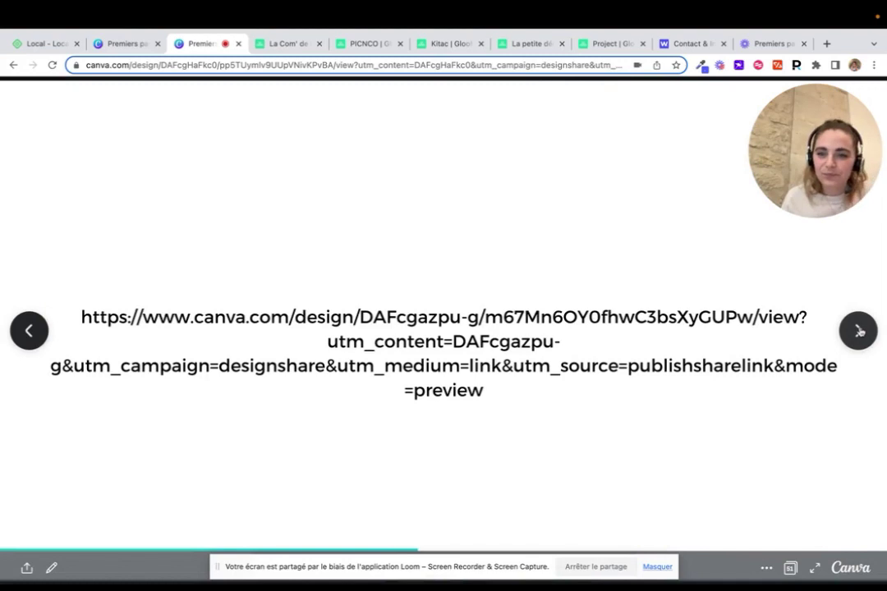
click(858, 331)
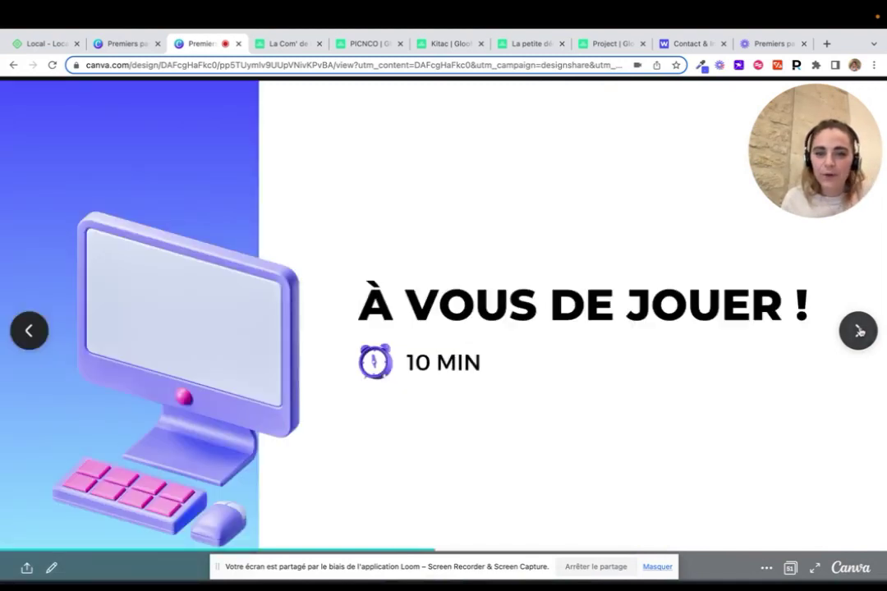
Advance two slides to reach LES INDISPENSABLES: domain name, hosting plan, CMS and theme
click(858, 331)
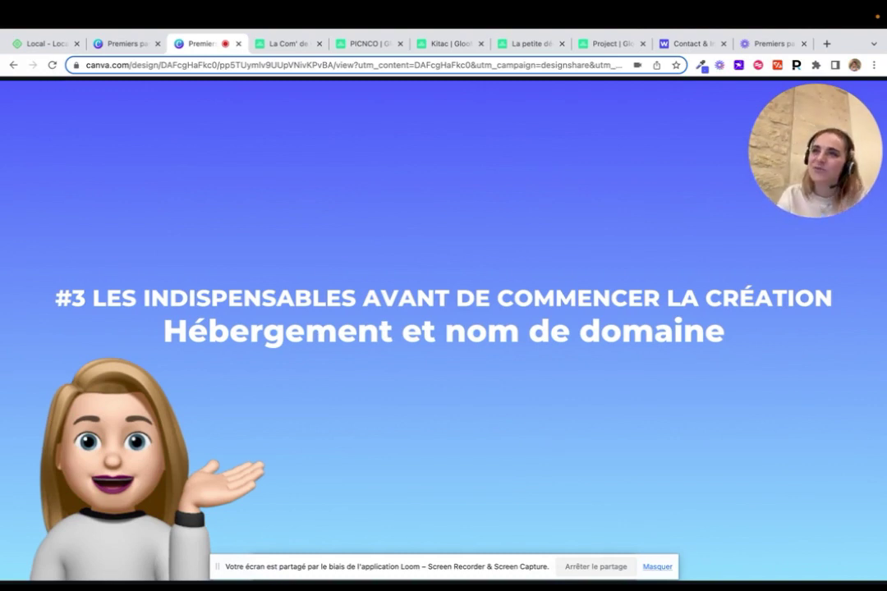
key(Right)
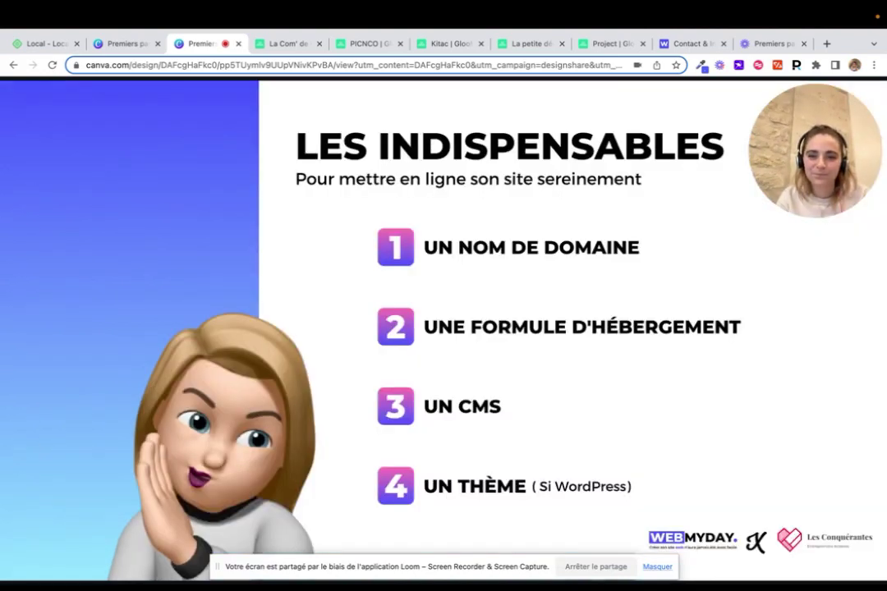
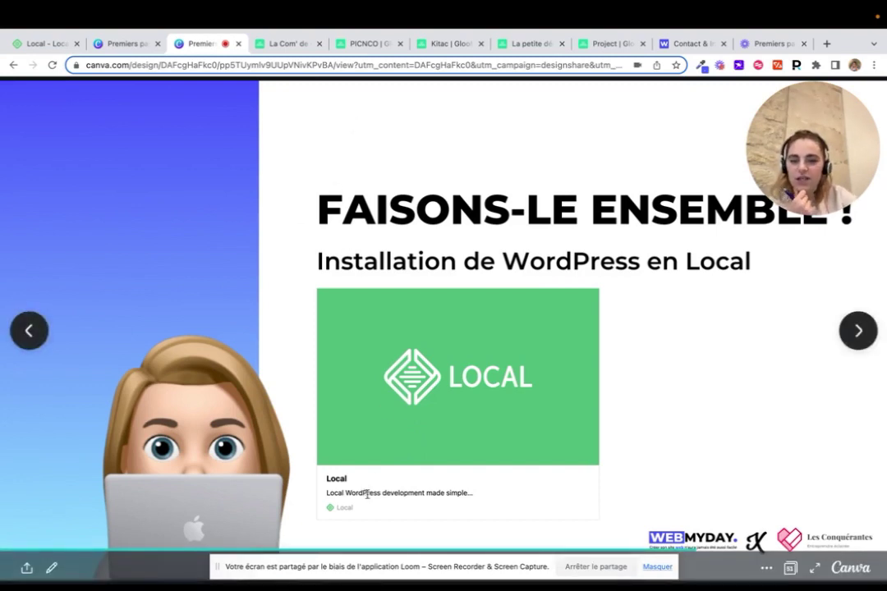
Open the Local card's link in a new tab and view the localwp.com website
right_click(421, 422)
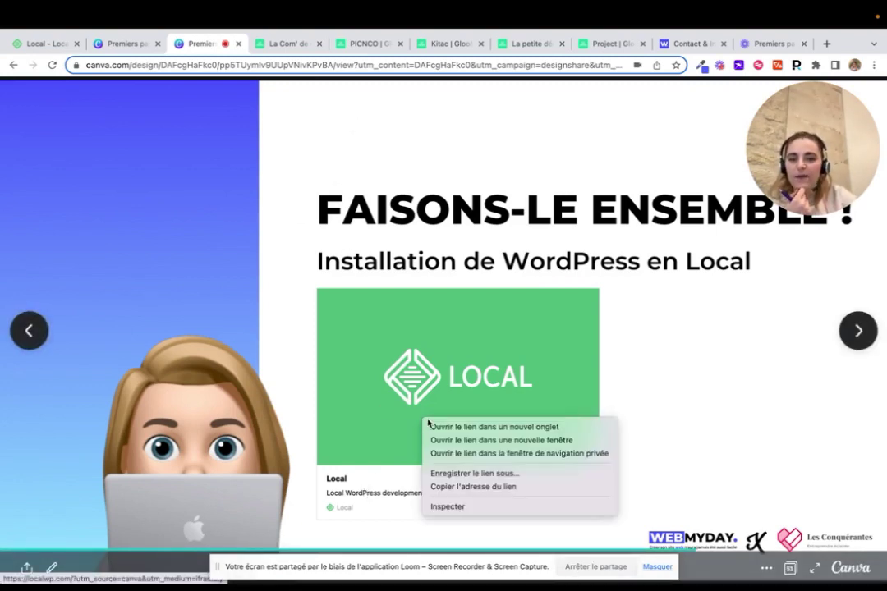
click(442, 427)
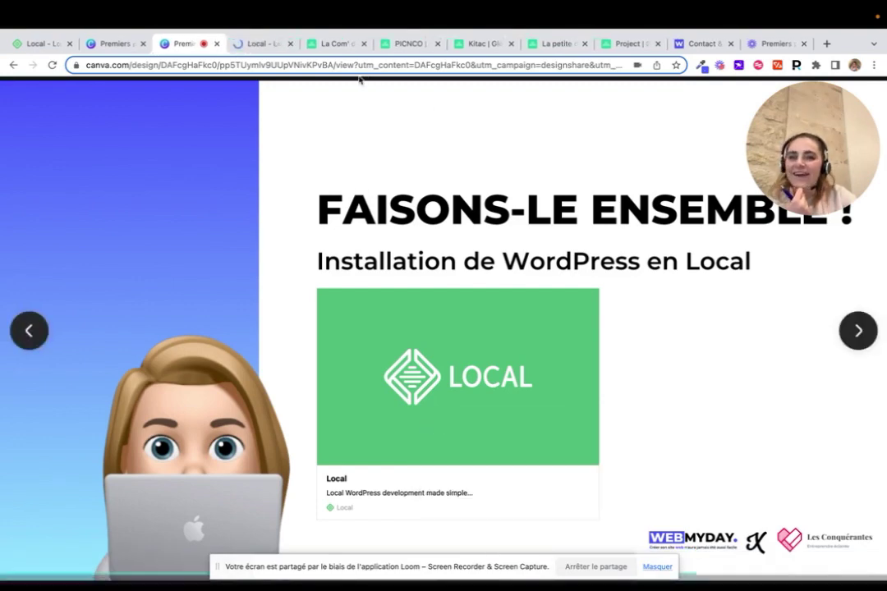
click(257, 43)
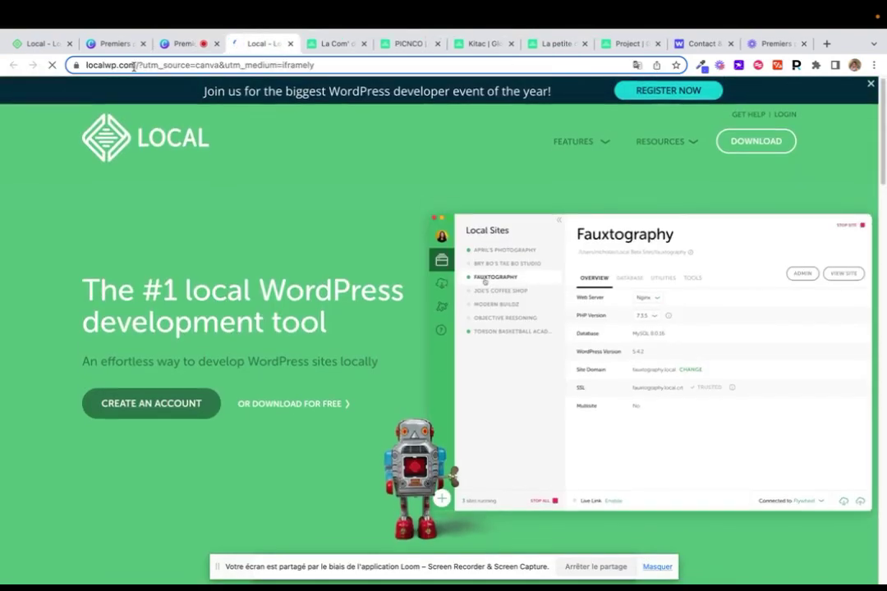
drag(138, 65, 77, 66)
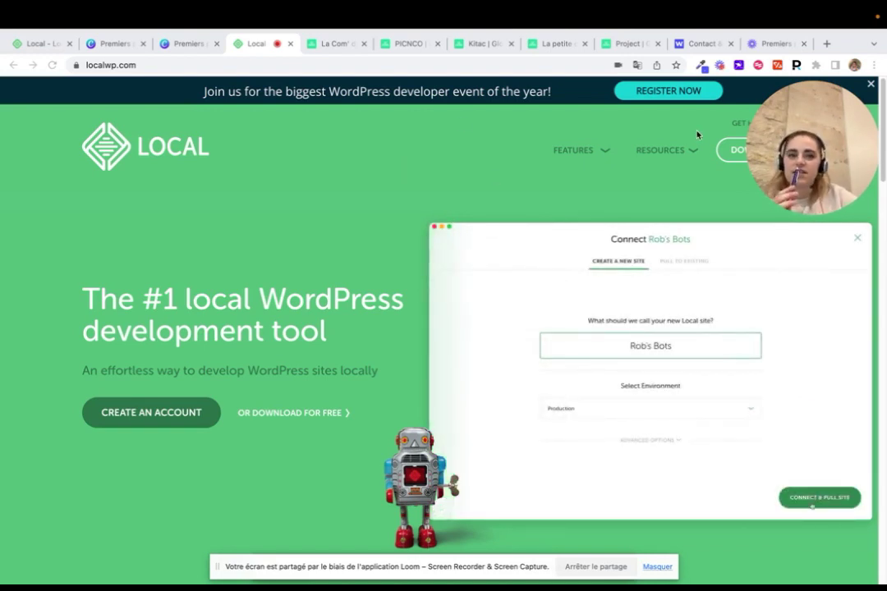
click(762, 143)
drag(821, 135, 464, 136)
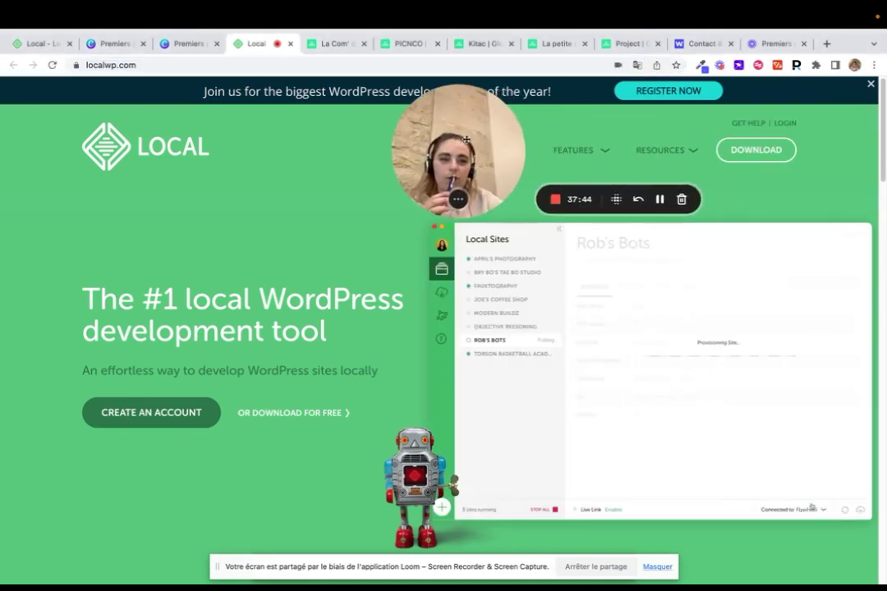
Review Local's DOWNLOAD platform list without downloading, then go back to the Canva slide
click(776, 155)
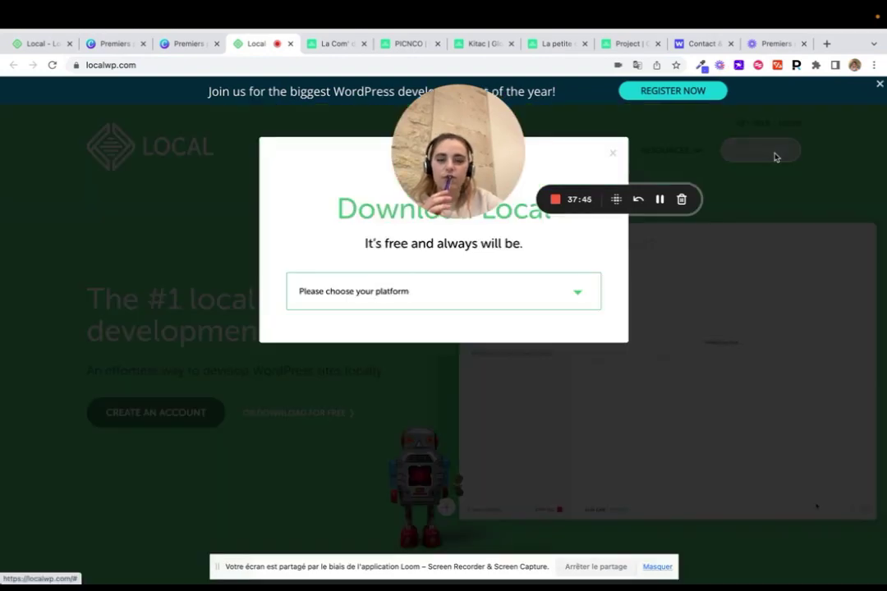
click(399, 288)
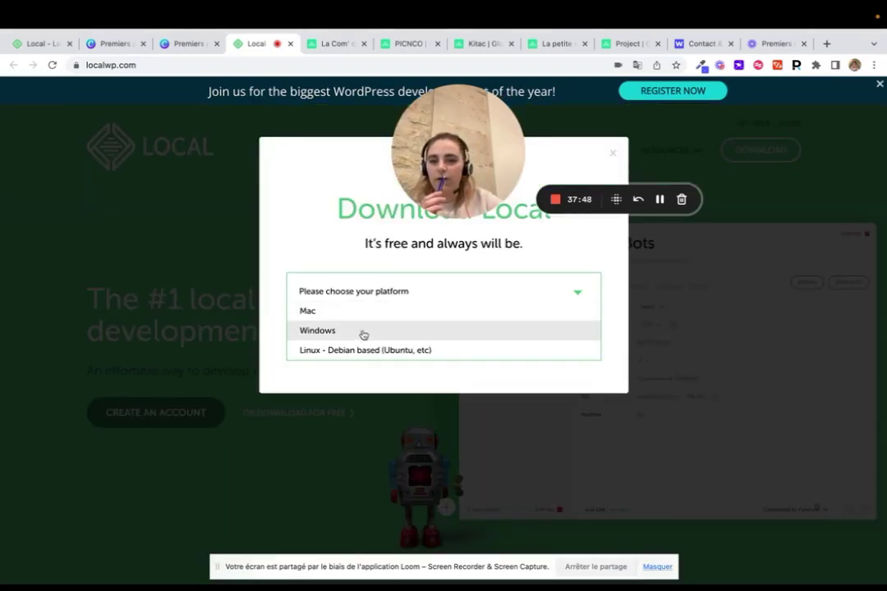
click(169, 188)
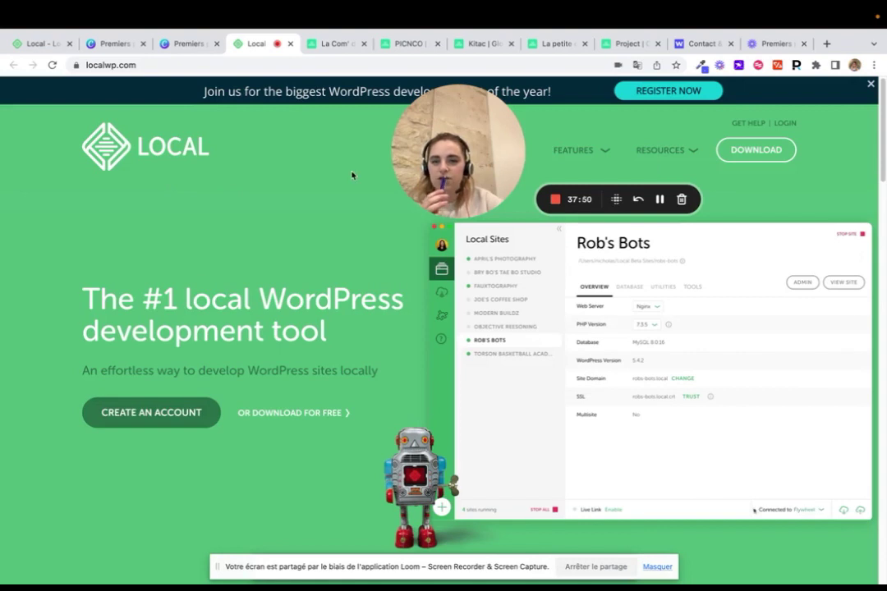
drag(403, 152, 814, 146)
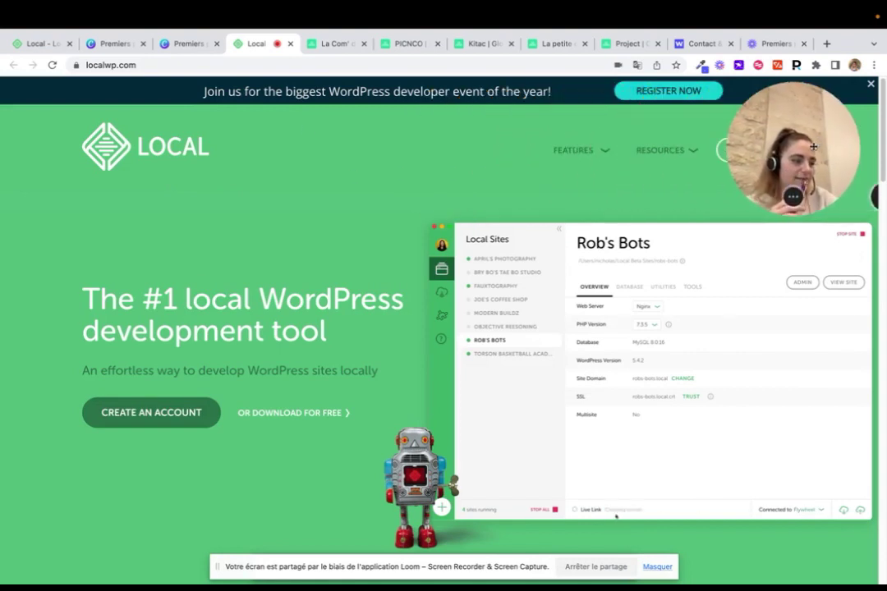
click(177, 50)
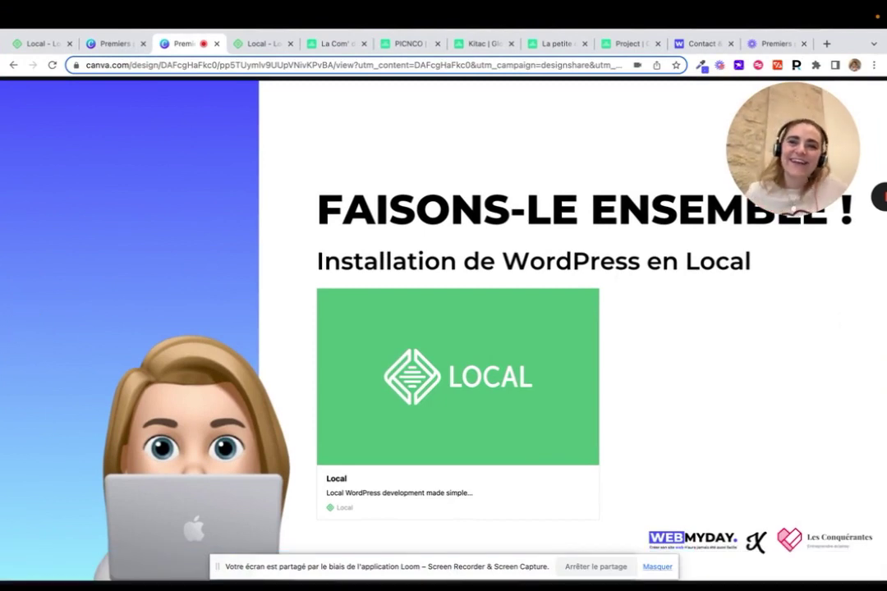
Bring the Local desktop app to the front, showing the test-wmd site
key(ctrl+Up)
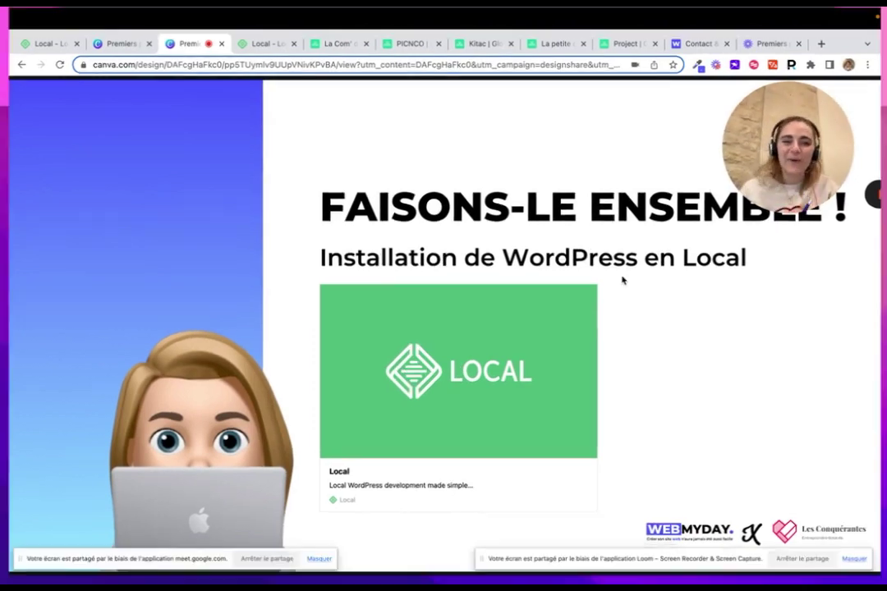
click(626, 167)
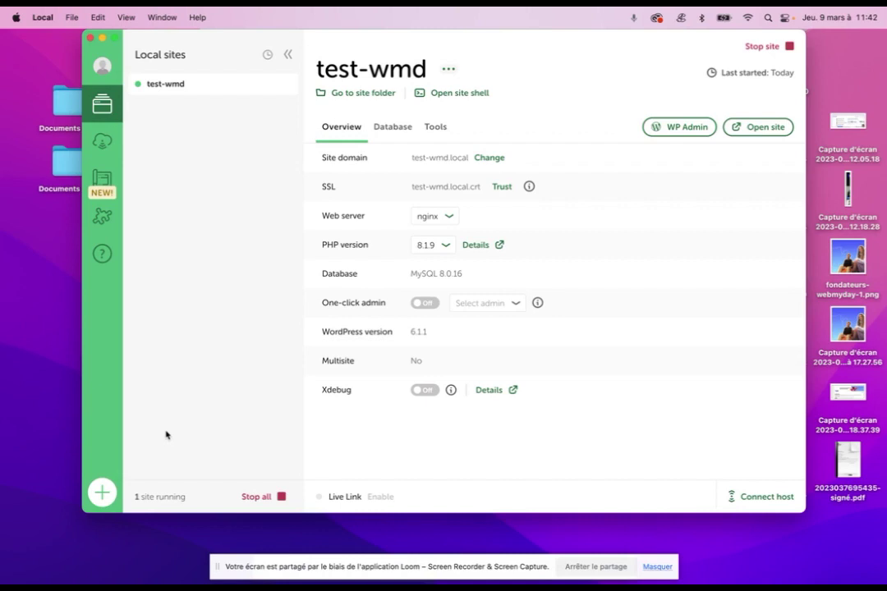
Create a new Local site named webinar-conquerantes using the Preferred environment (PHP 8.1.9, nginx, MySQL 8.0.16)
click(97, 496)
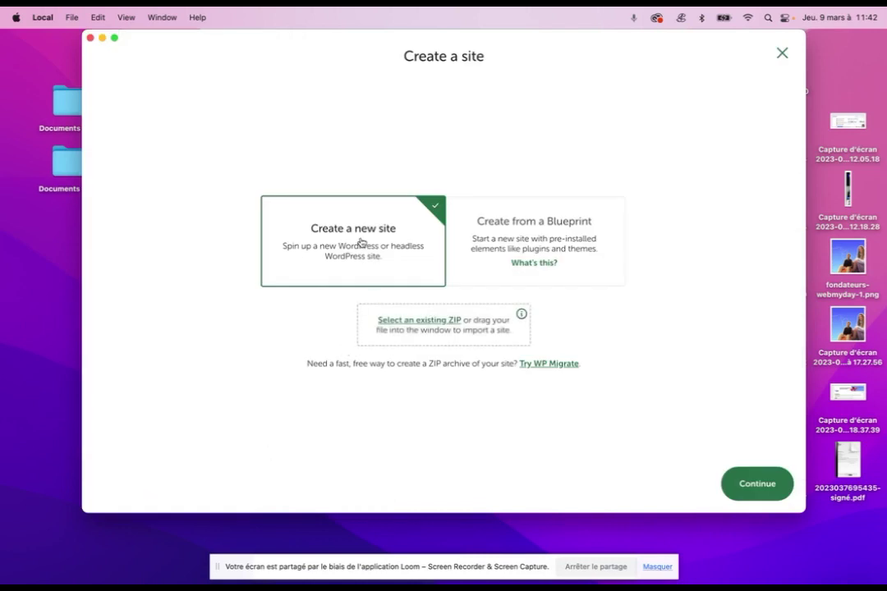
click(756, 489)
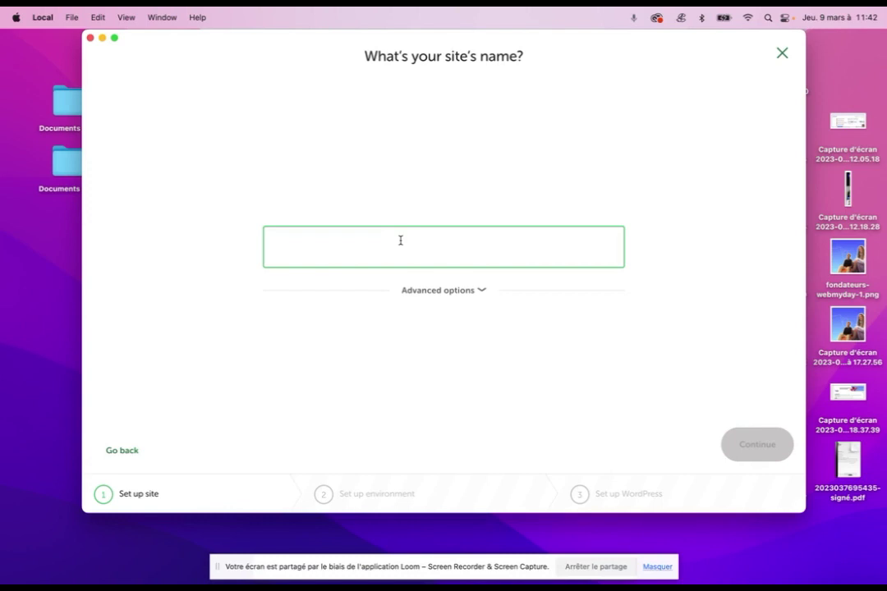
text(webinar)
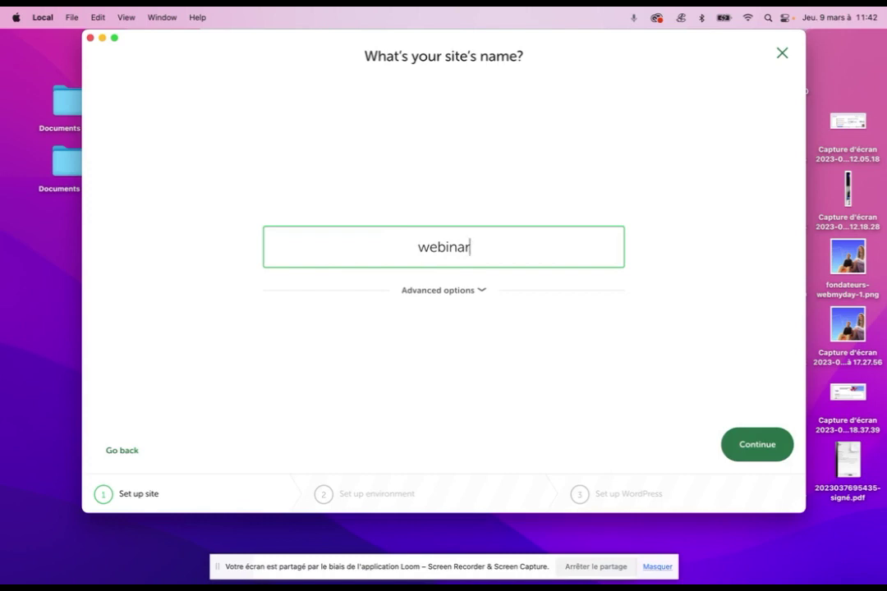
text(-conquerantes)
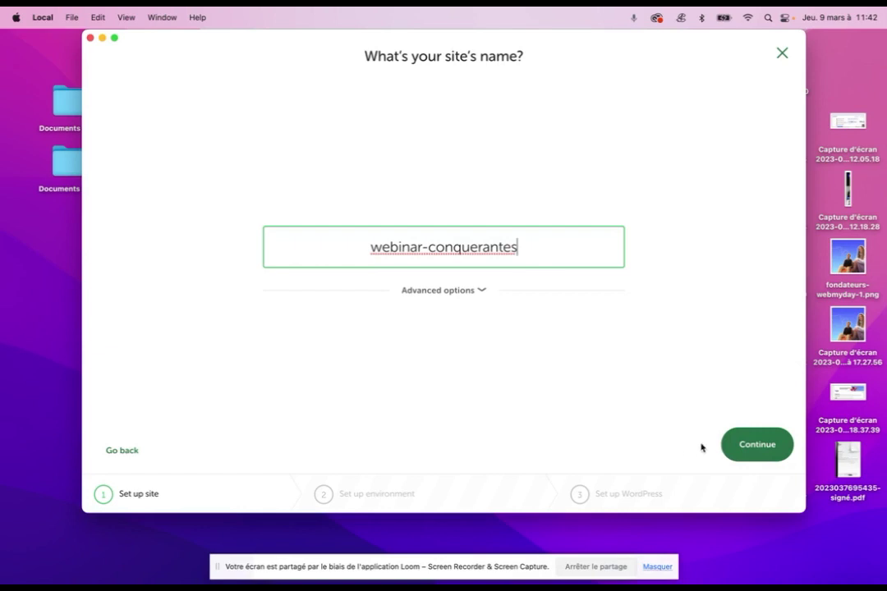
click(737, 446)
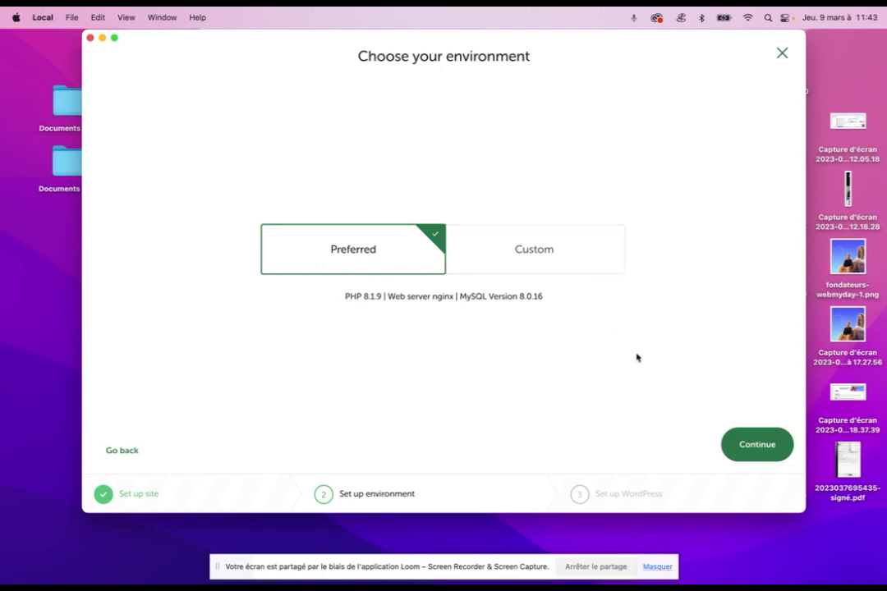
click(738, 445)
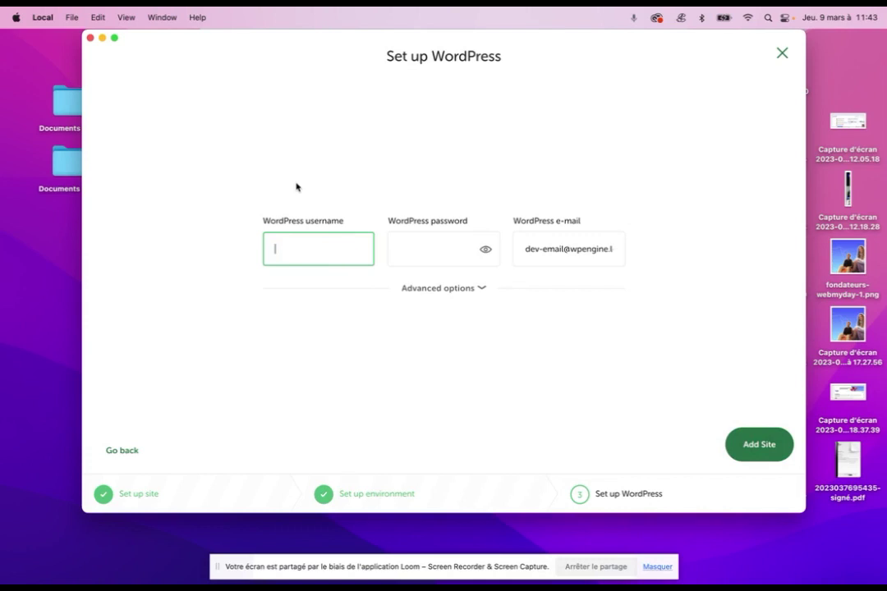
Enter the WordPress admin username and password, revealing the password to check it
text(Leopoldine)
click(444, 238)
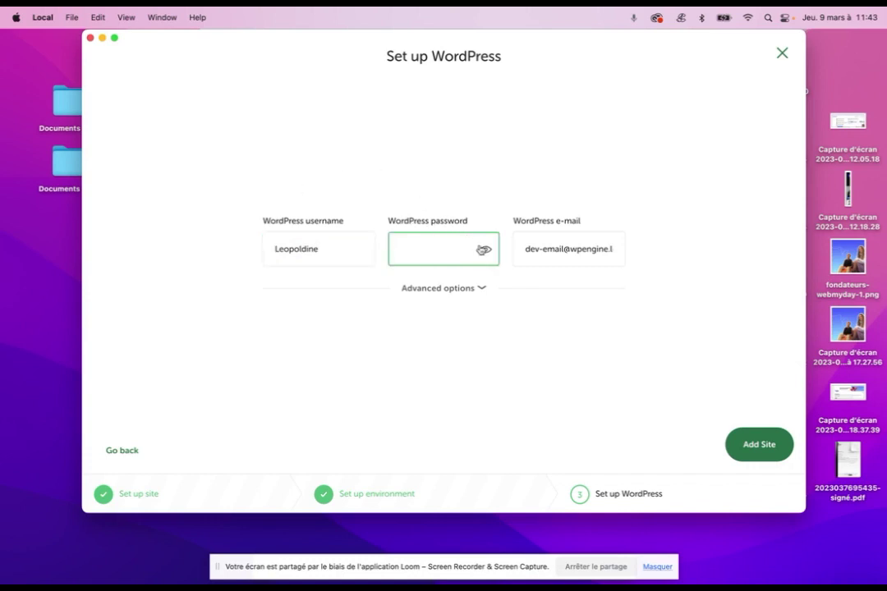
click(484, 251)
click(452, 251)
text(1234)
click(485, 250)
text(oldine)
Replace the default admin e-mail with your own address and add the site
click(586, 246)
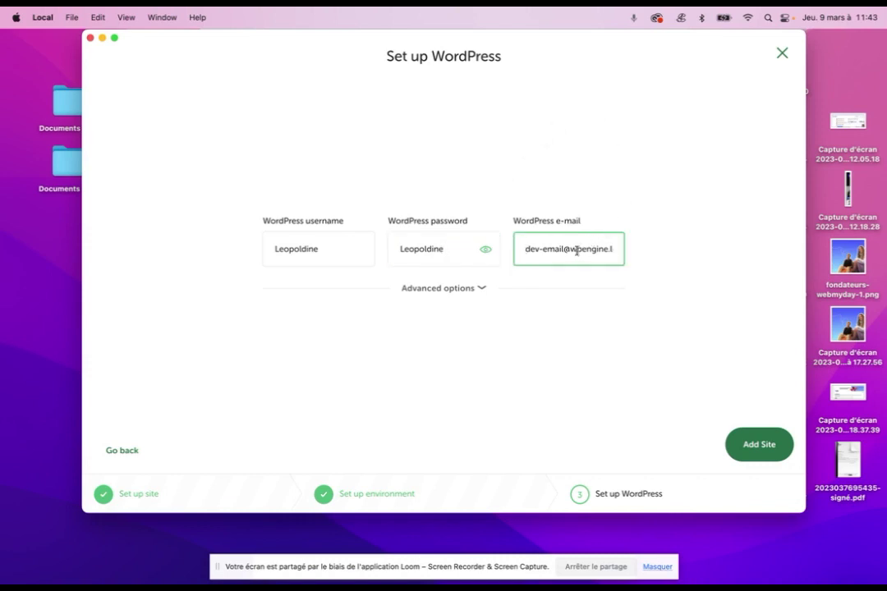
triple_click(576, 251)
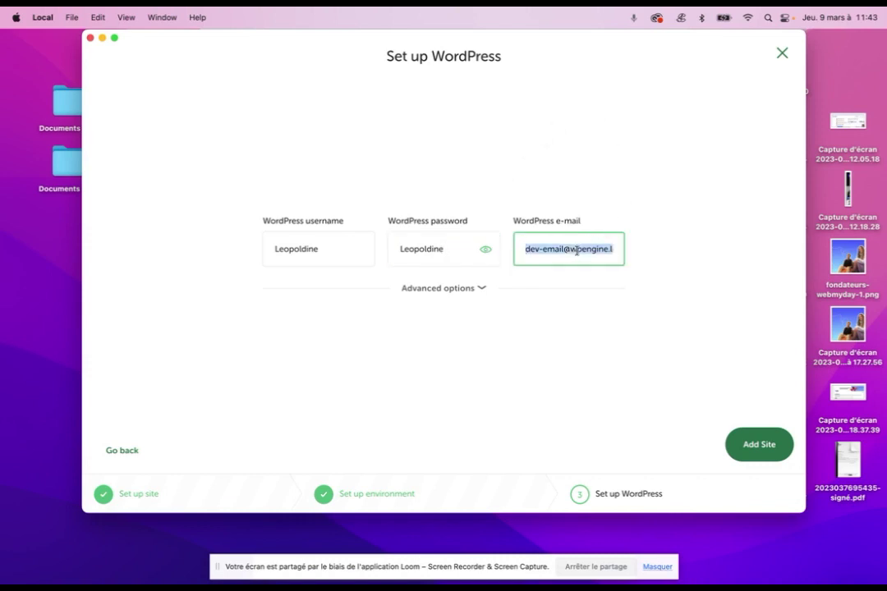
click(589, 310)
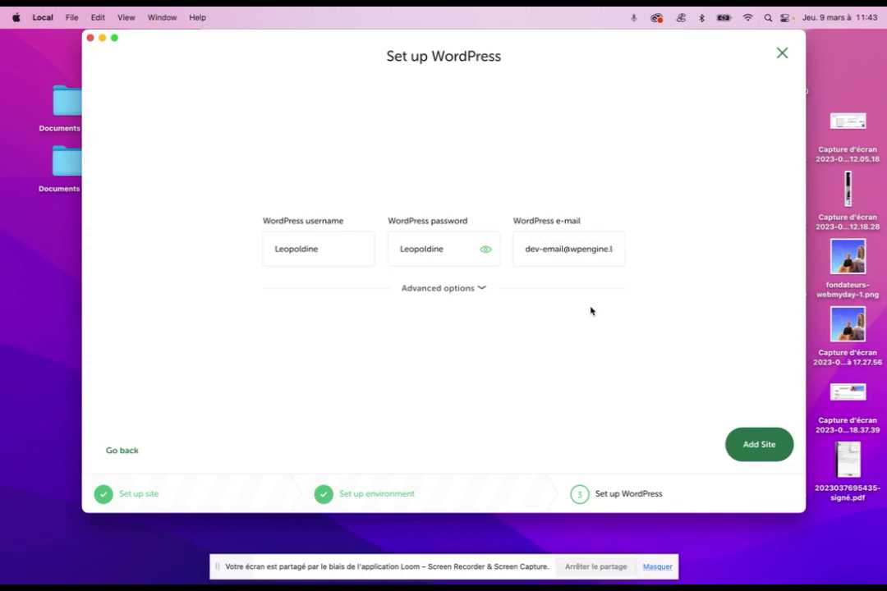
triple_click(556, 248)
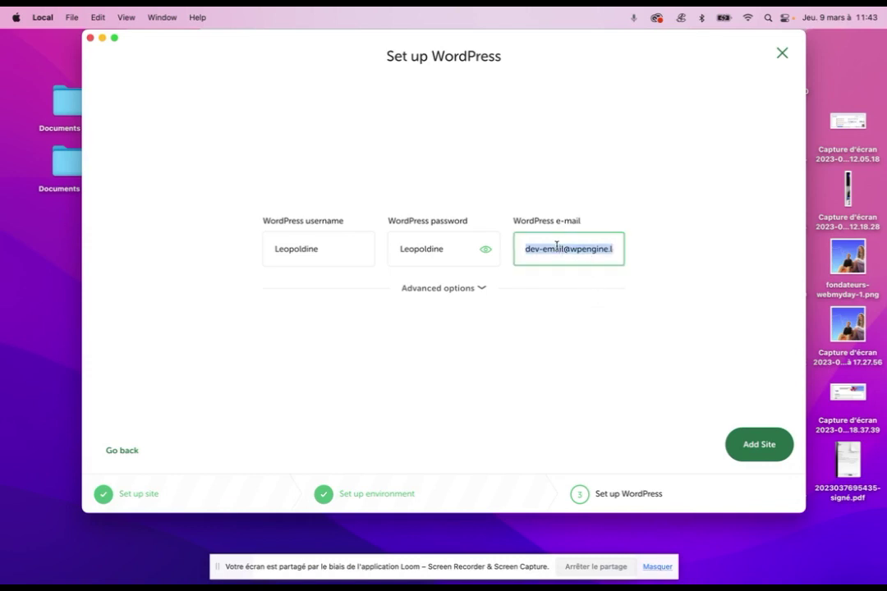
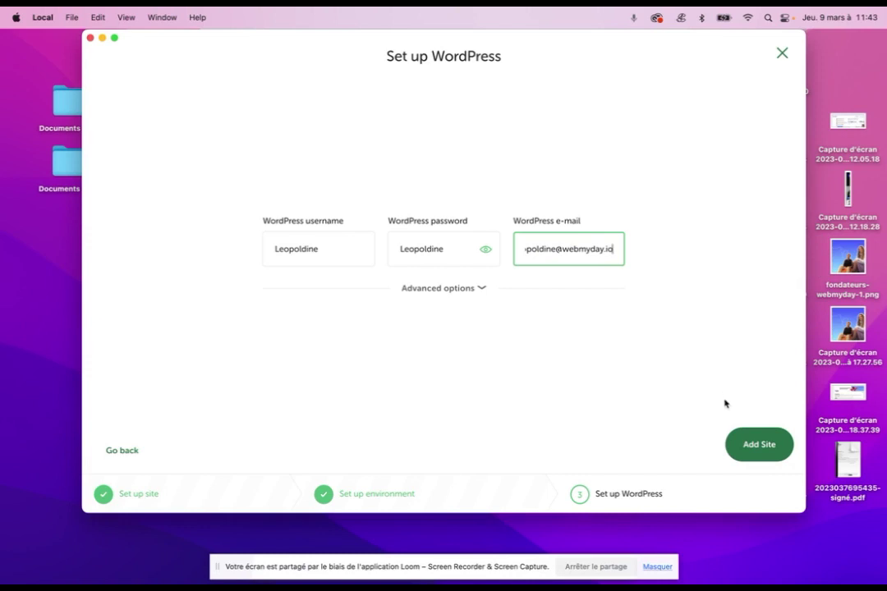
click(735, 444)
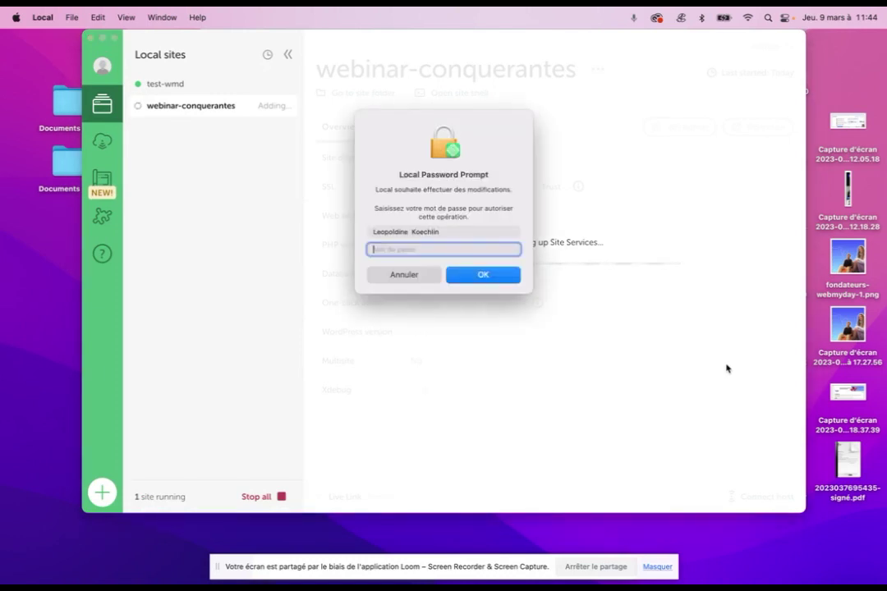
Authorise Local with the system password, then open the site's WP Admin login in Chrome
text(*********)
key(Return)
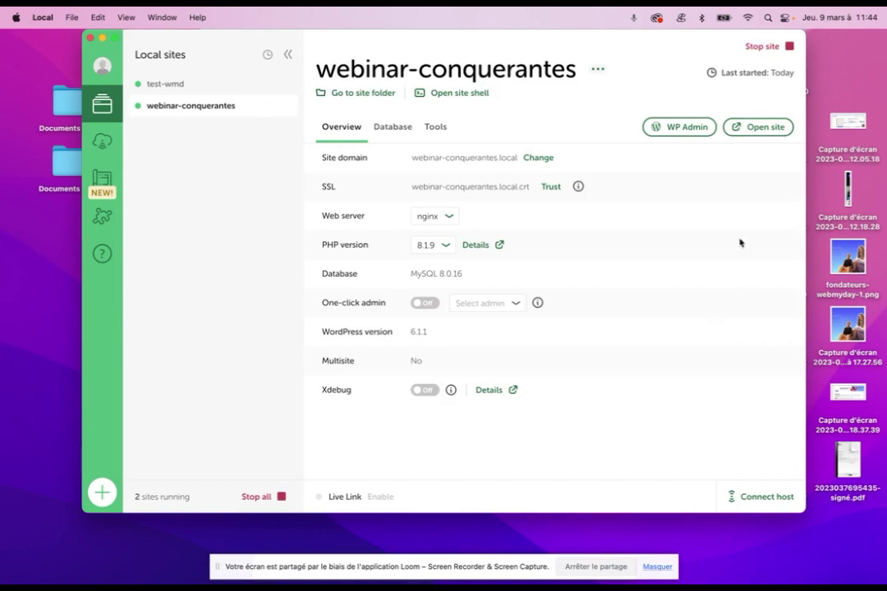
click(666, 130)
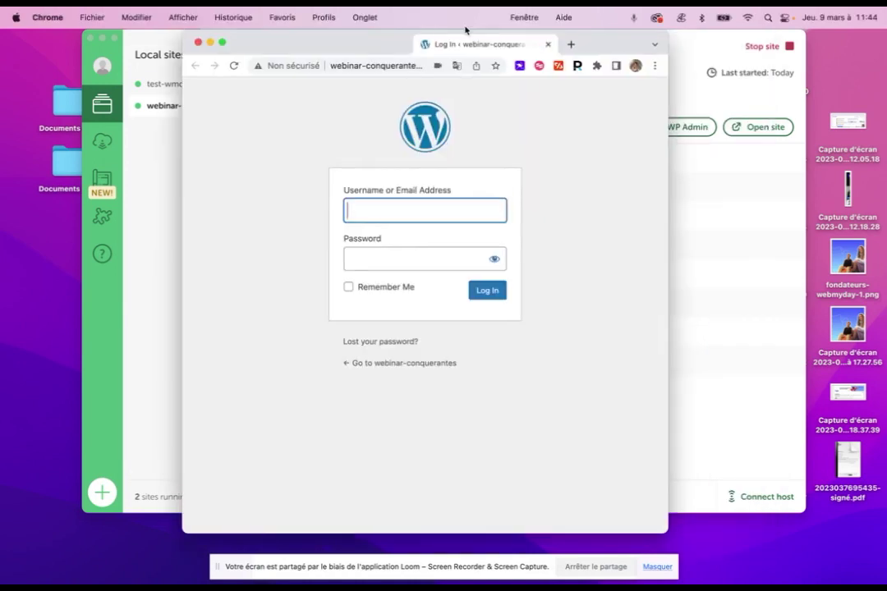
drag(460, 43, 331, 63)
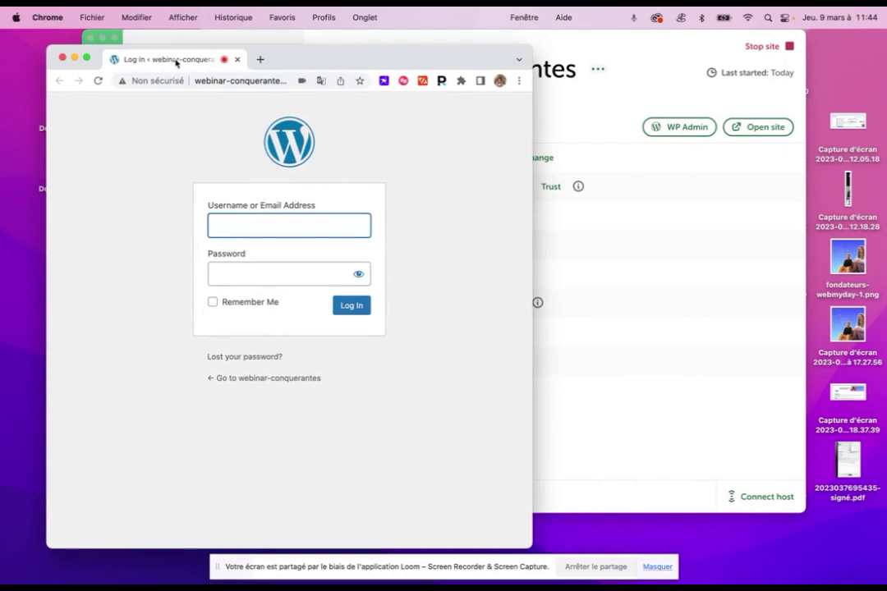
Copy the wp-login address and load it in the Local website tab
click(258, 74)
key(super+c)
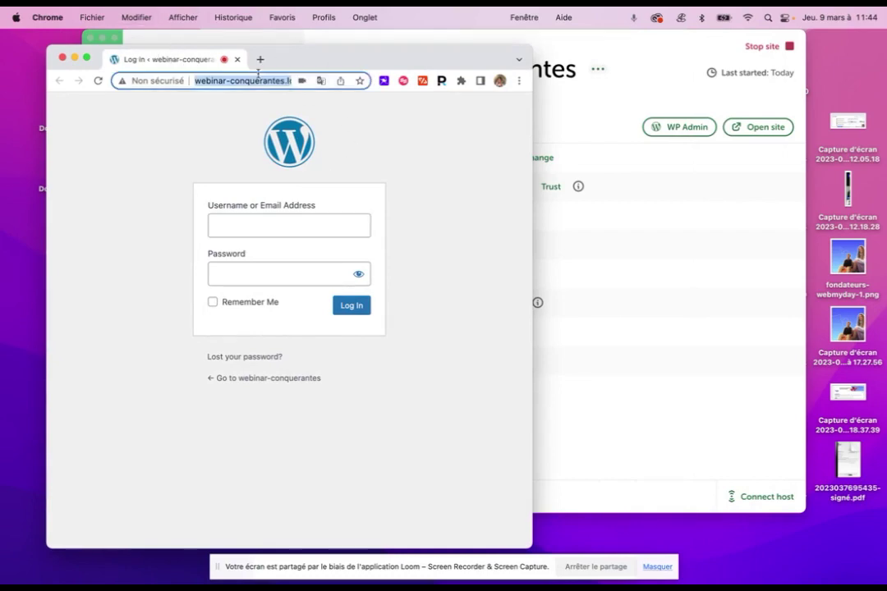
key(ctrl+Up)
click(489, 55)
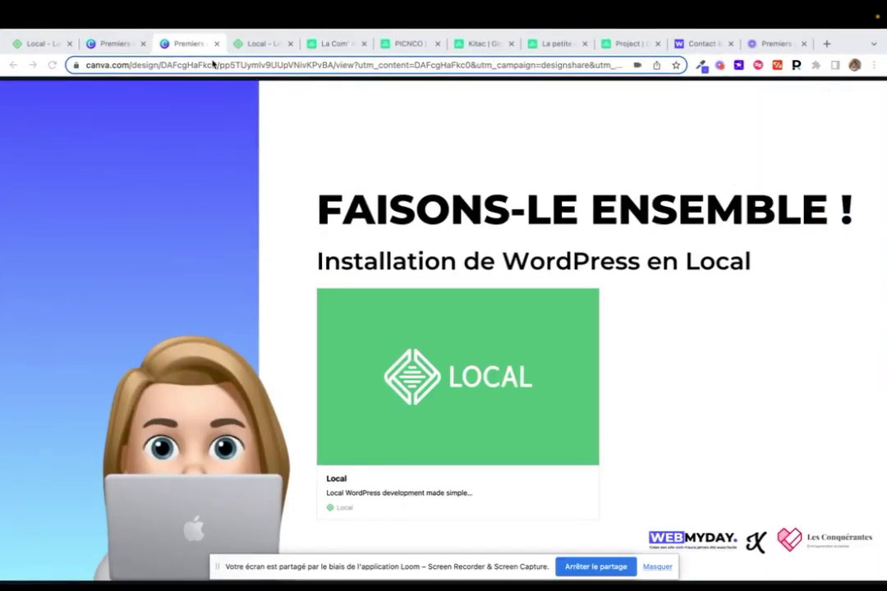
click(271, 45)
click(271, 65)
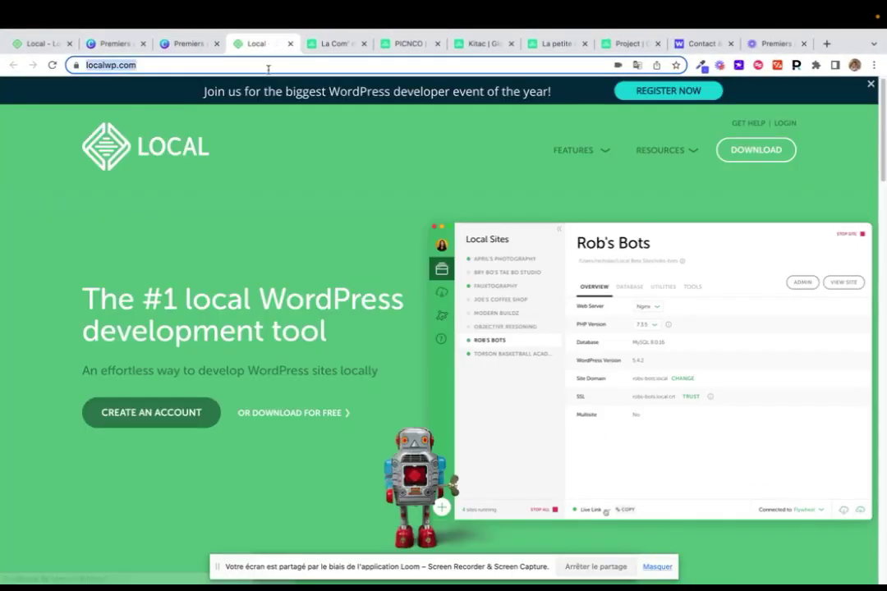
key(super+v)
key(Return)
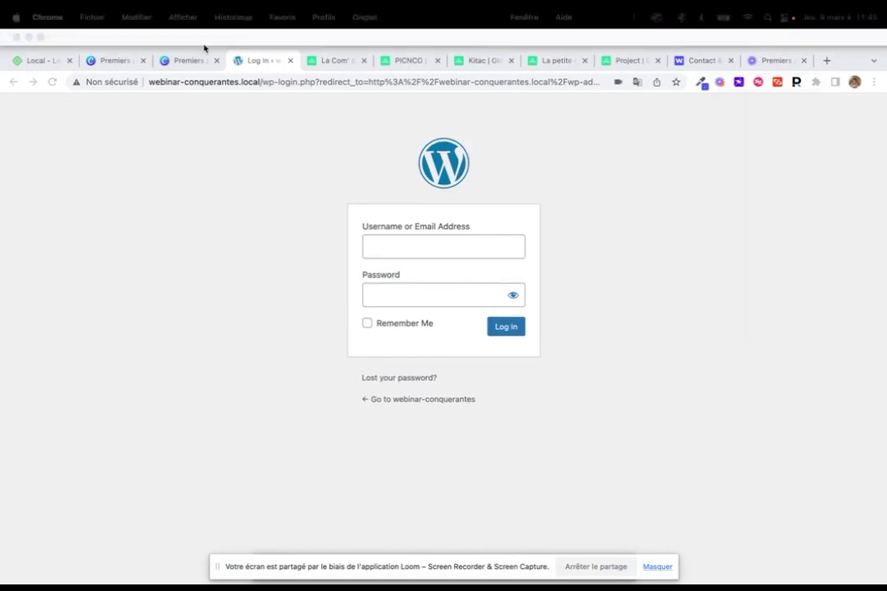
click(251, 109)
Trim the address to webinar-conquerantes.local to view the default 'Hello world!' front page
click(269, 66)
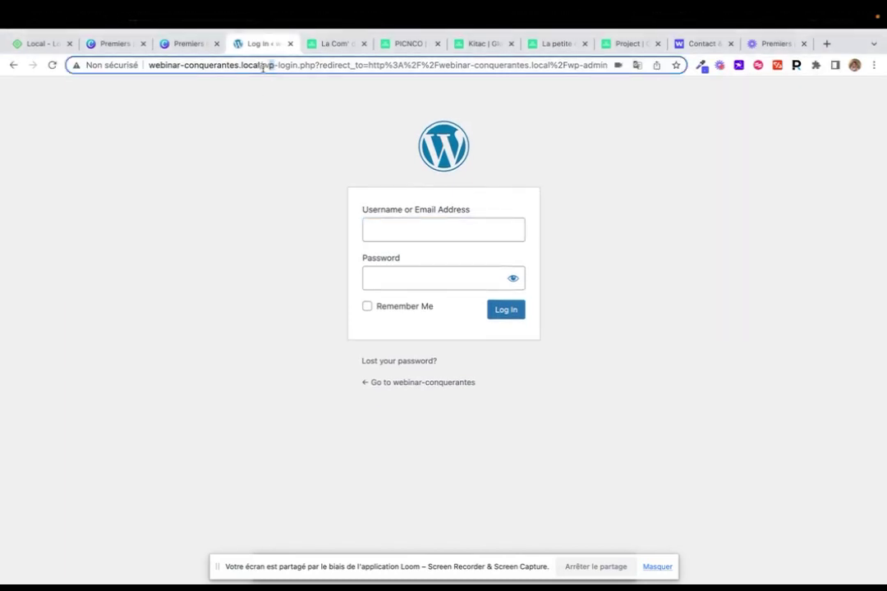
drag(269, 66, 588, 82)
key(BackSpace)
key(Return)
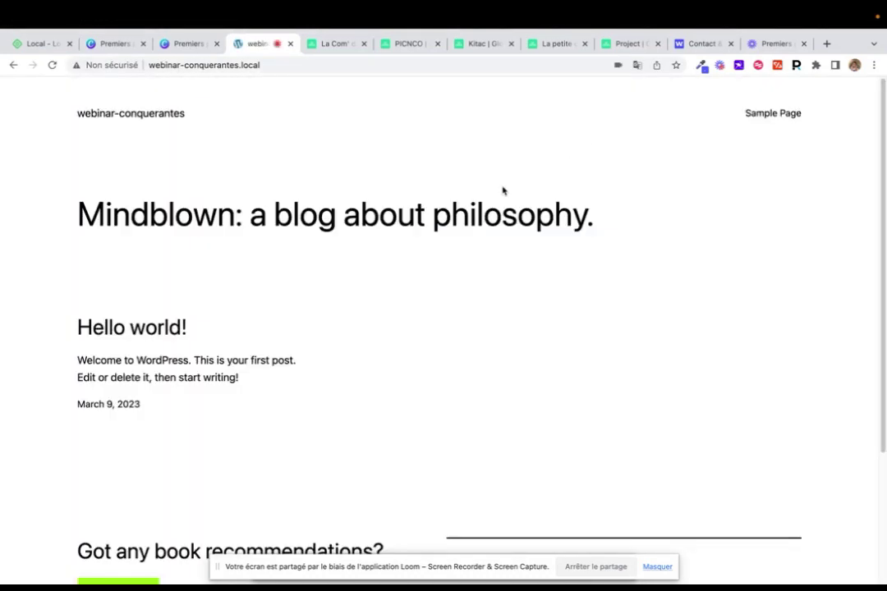
scroll(181, 243, down, 5)
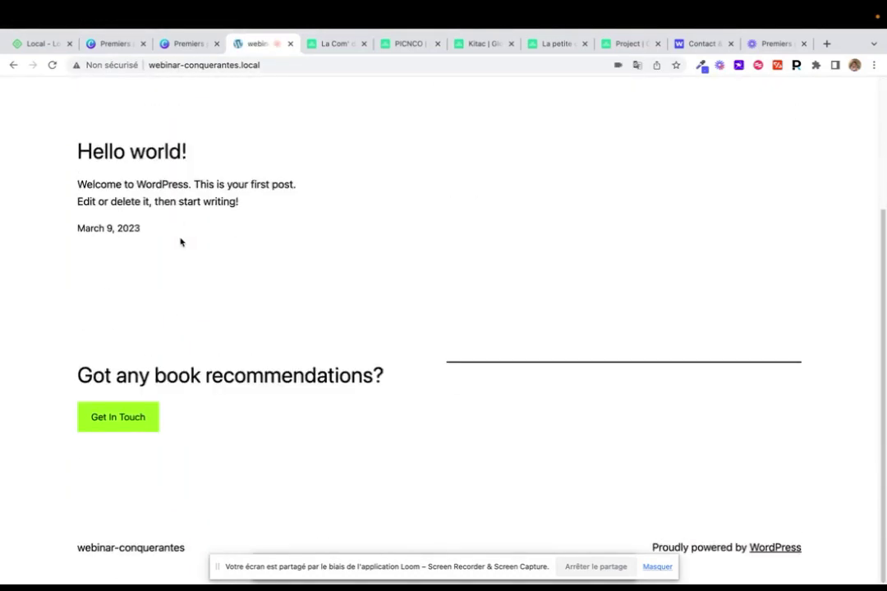
scroll(180, 243, up, 5)
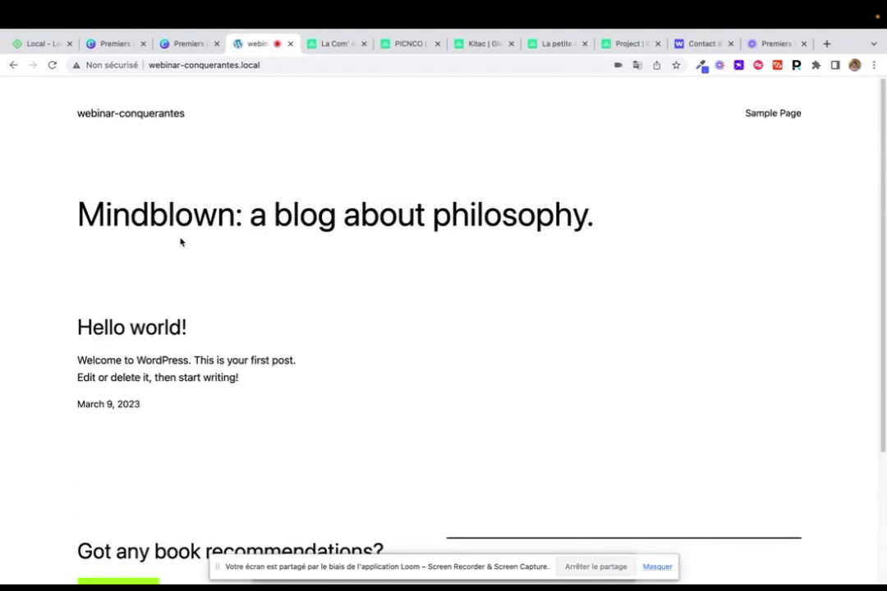
scroll(181, 242, down, 3)
scroll(181, 242, up, 3)
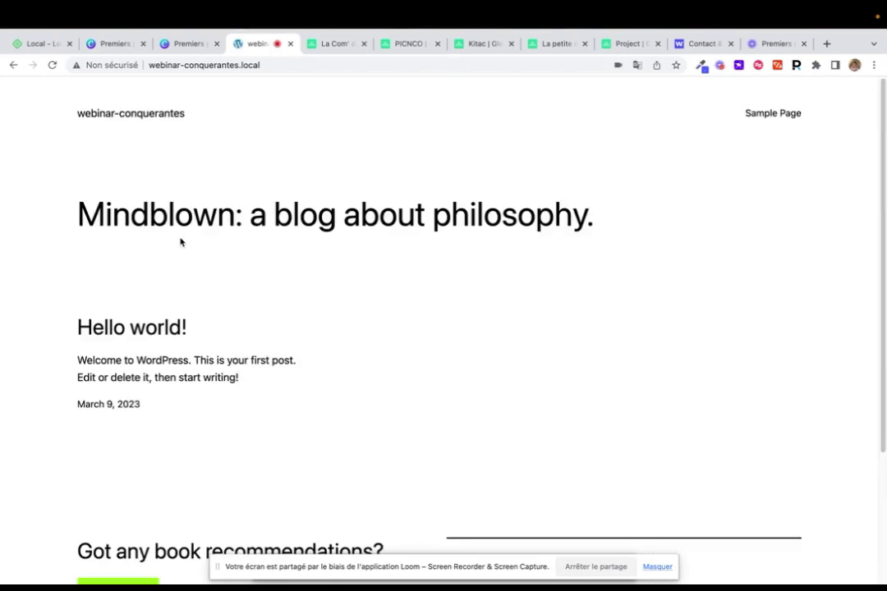
click(237, 65)
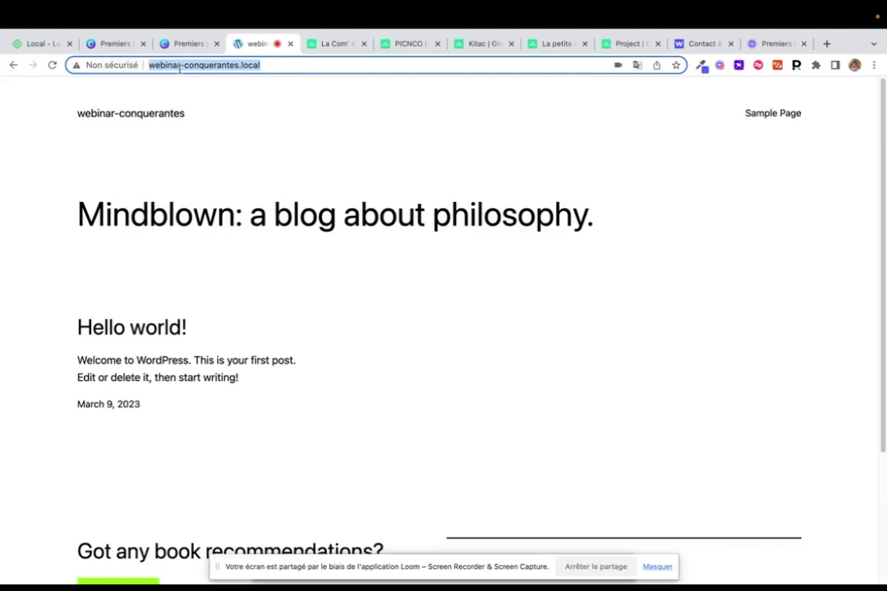
Append /wp-admin to the site address to reach the admin login page
click(269, 69)
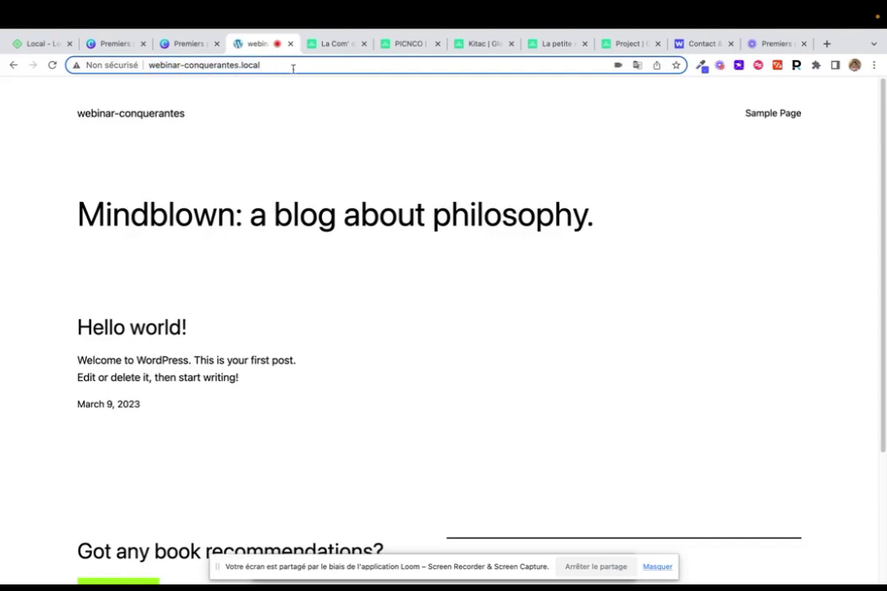
text(/w)
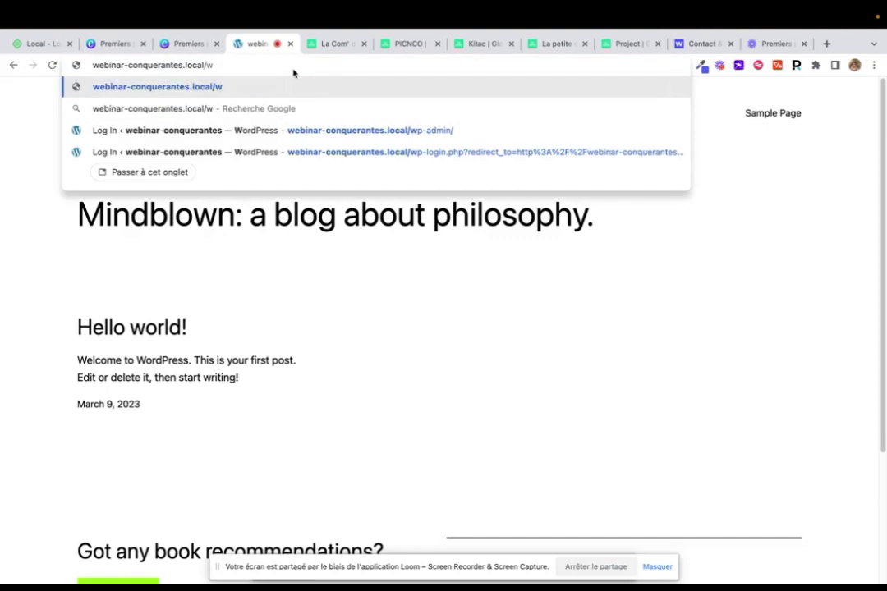
text(p-admin)
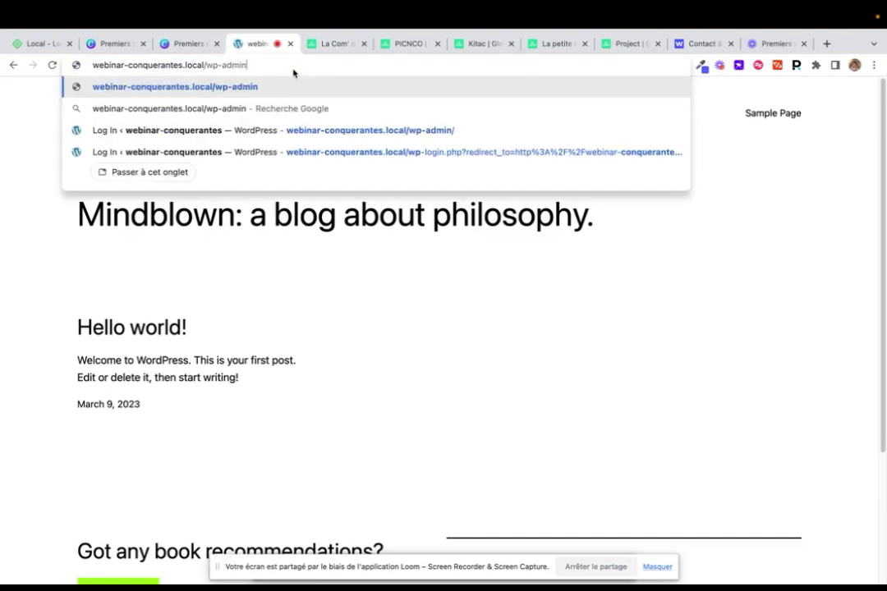
key(Return)
key(ctrl+Up)
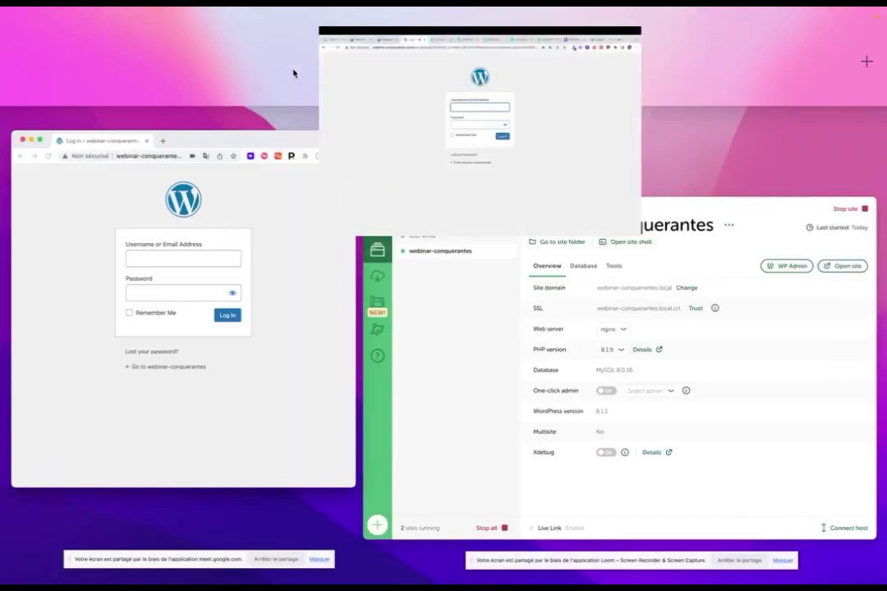
click(468, 275)
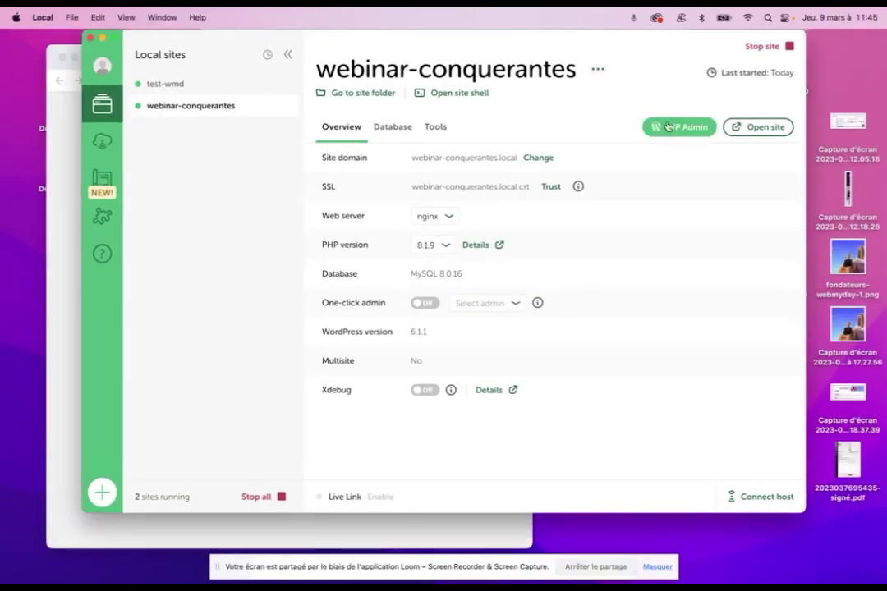
key(ctrl+Up)
click(479, 66)
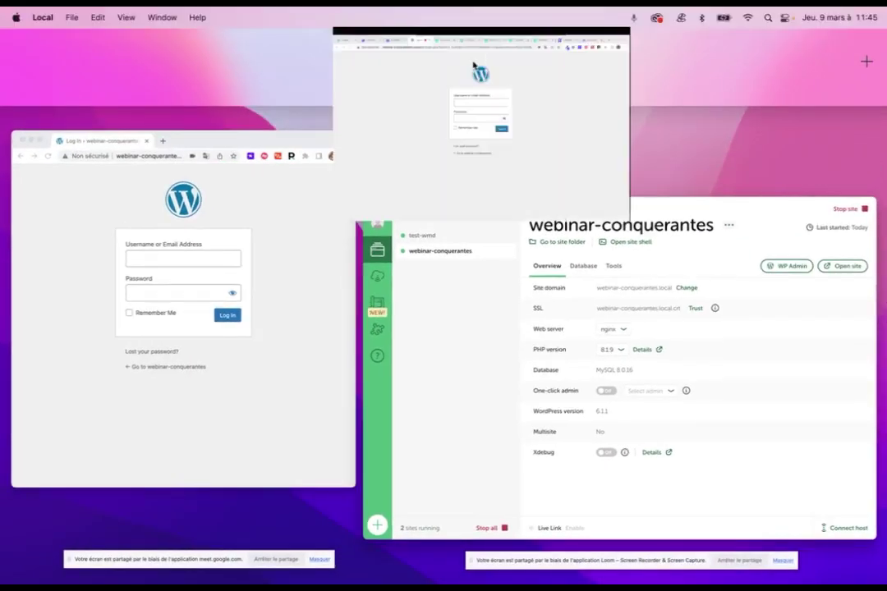
Log in with the admin username and password to reach the Dashboard
click(427, 228)
text(Le)
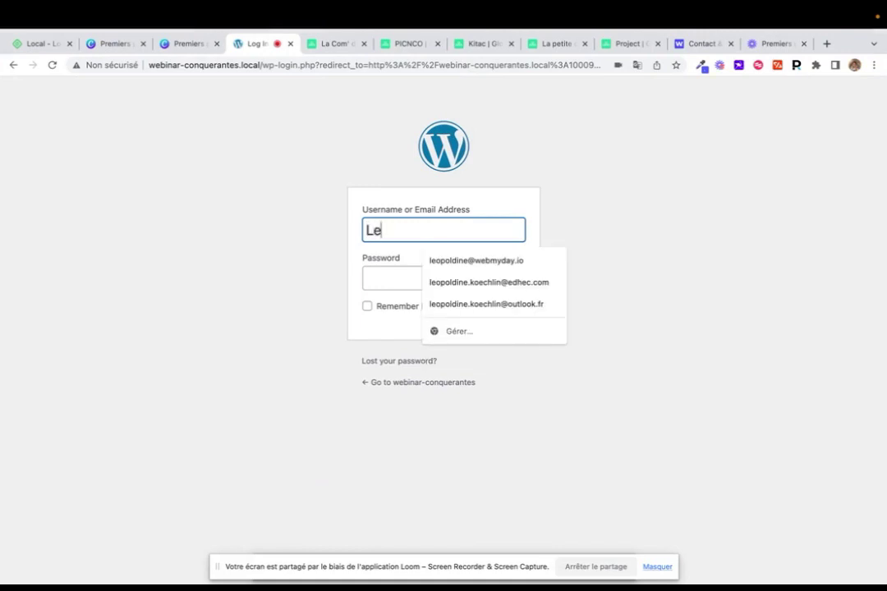
text(opoldine)
click(388, 284)
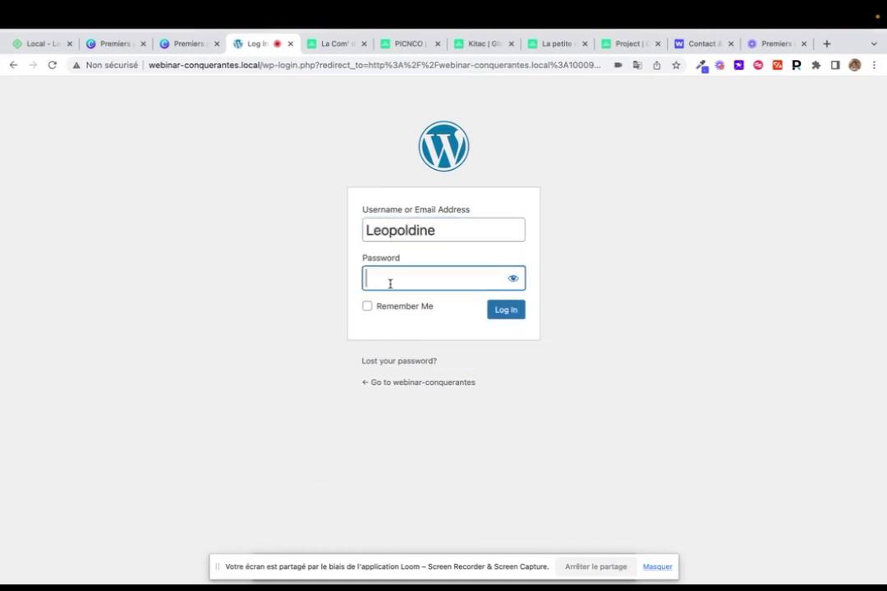
text(aaaaaaaaaa)
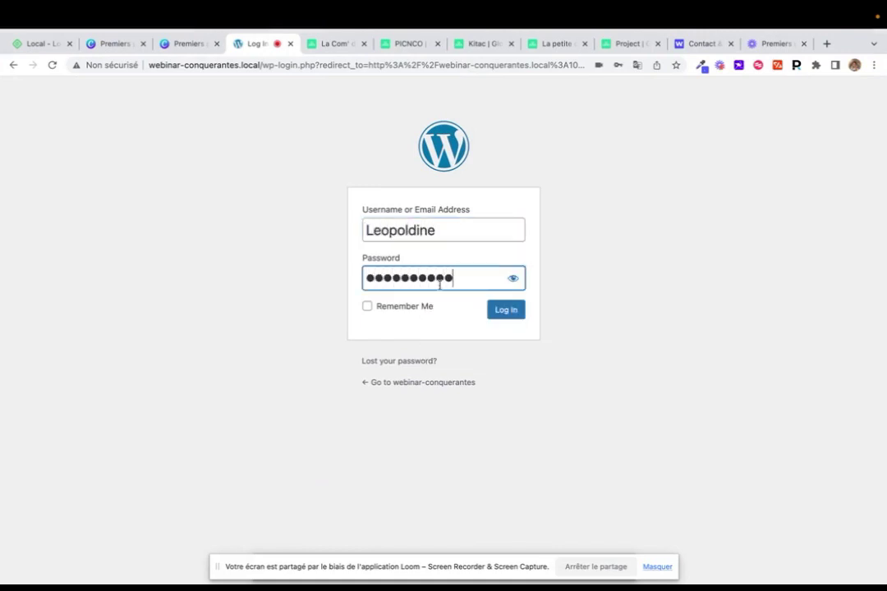
click(514, 281)
click(505, 310)
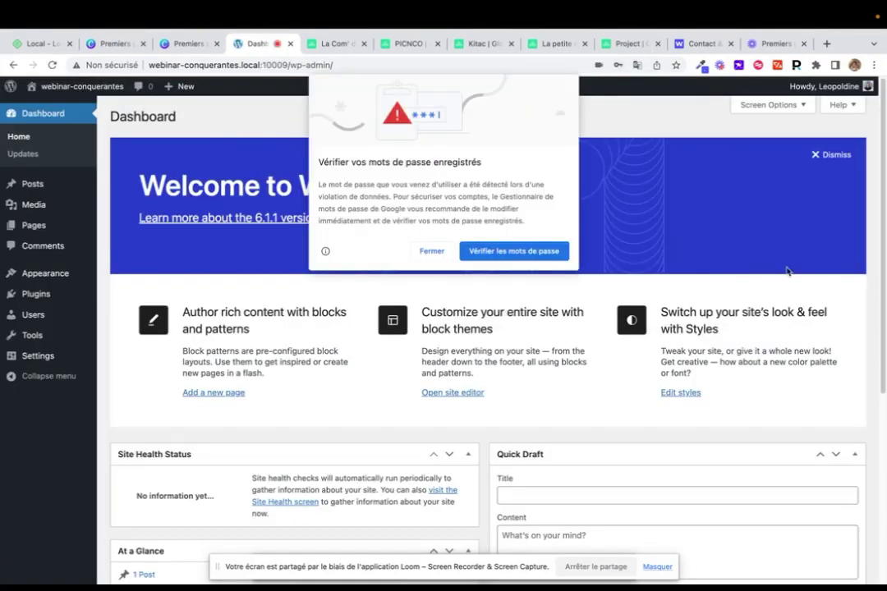
Close Chrome's breach alert, save the password, and look over the Dashboard and sidebar
click(441, 255)
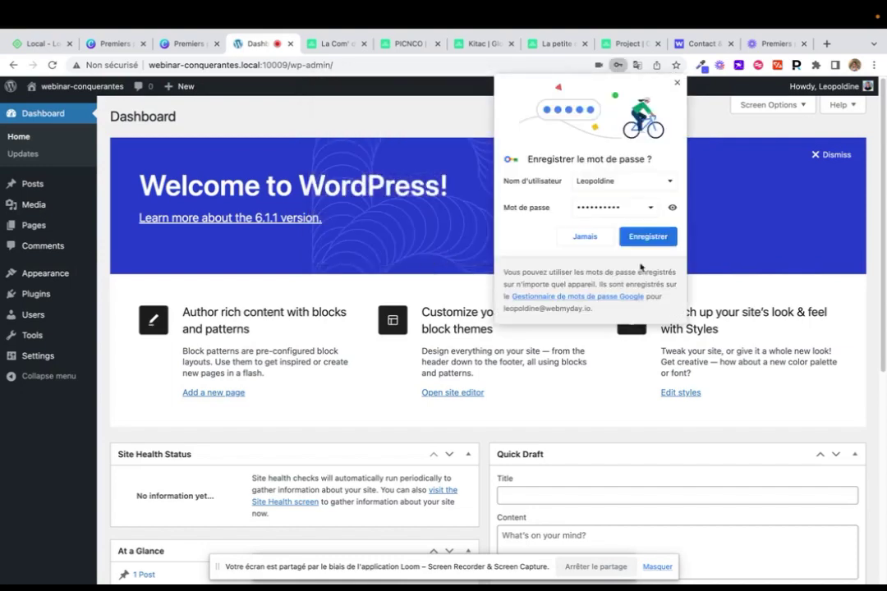
click(635, 241)
scroll(387, 343, down, 4)
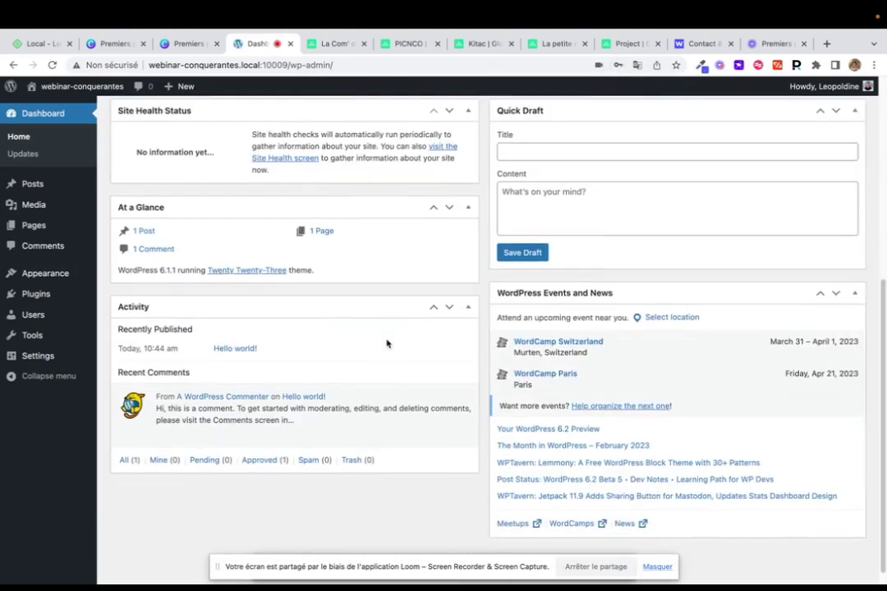
scroll(386, 344, up, 4)
scroll(387, 343, down, 5)
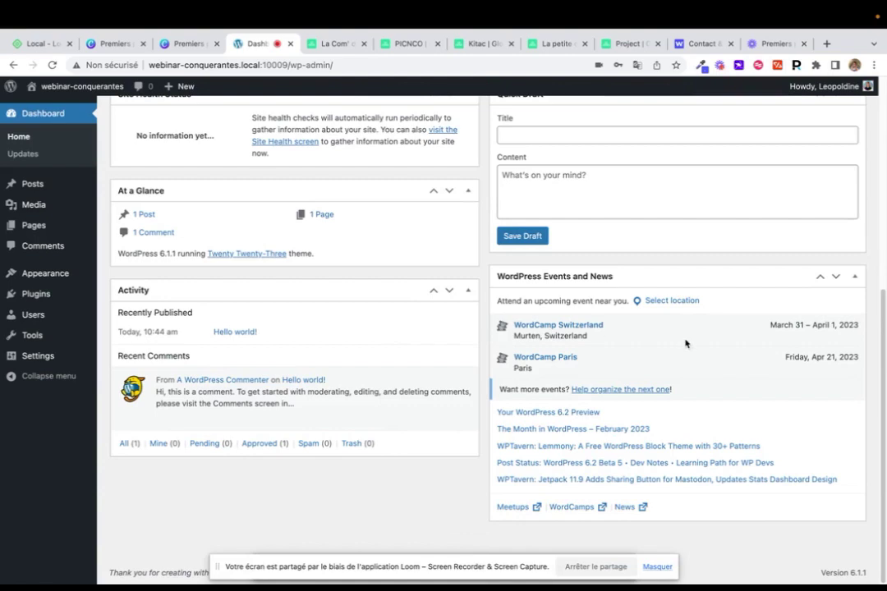
scroll(269, 254, up, 5)
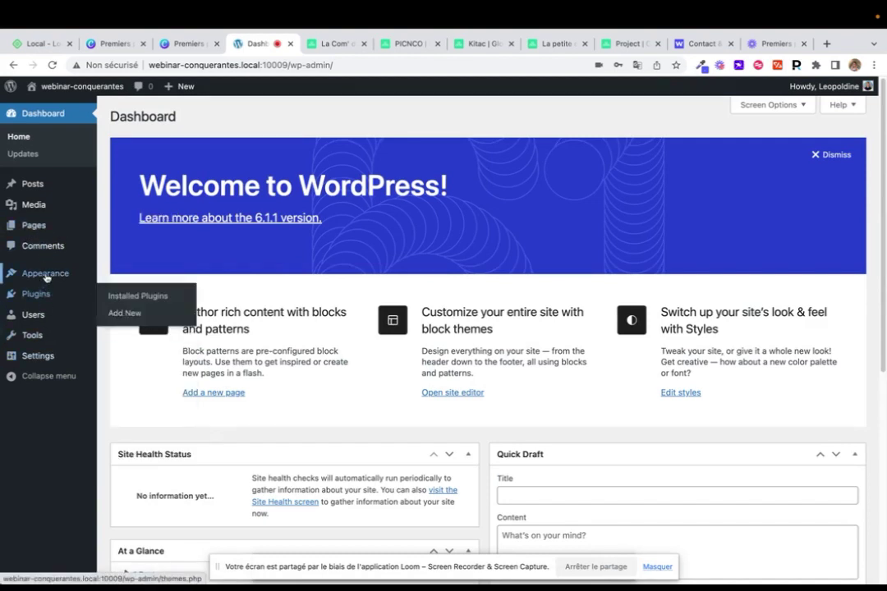
mouse_move(49, 238)
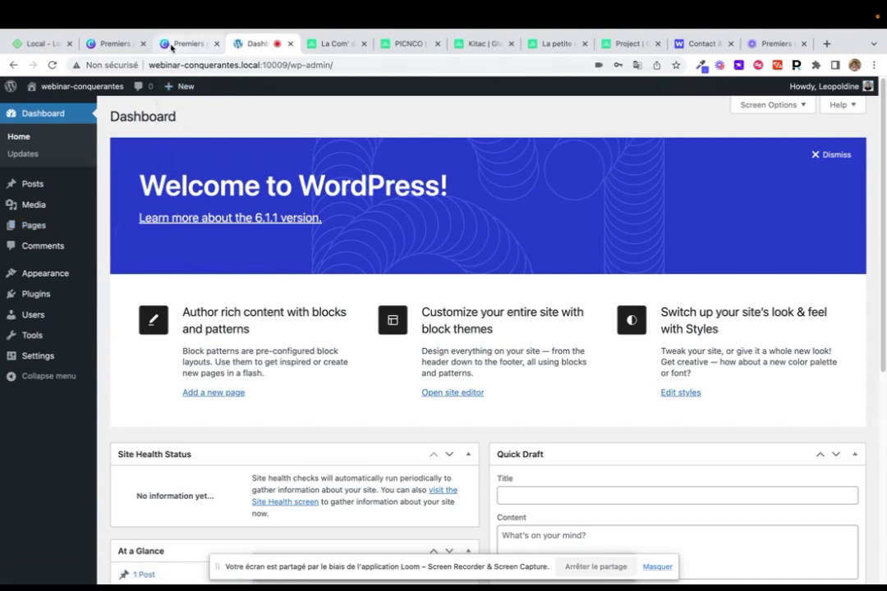
click(177, 44)
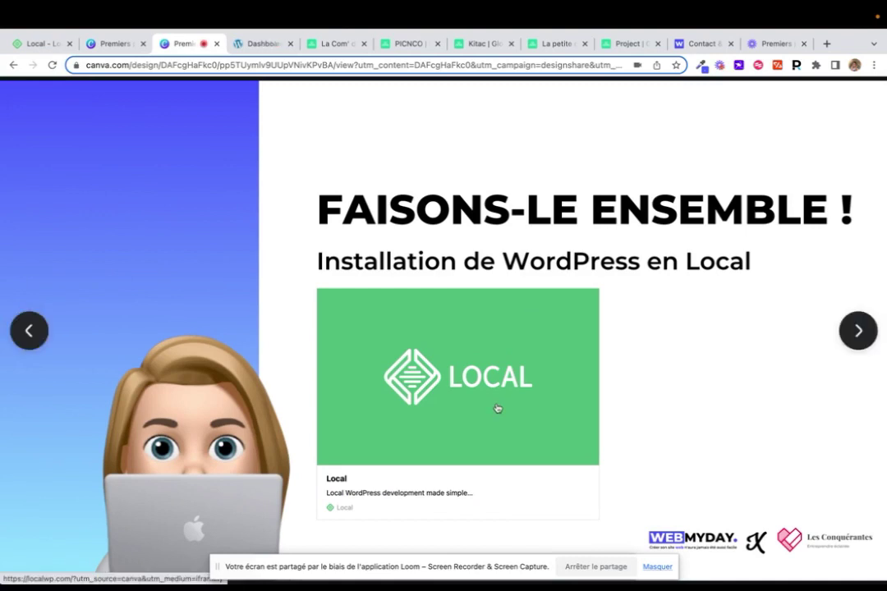
click(858, 332)
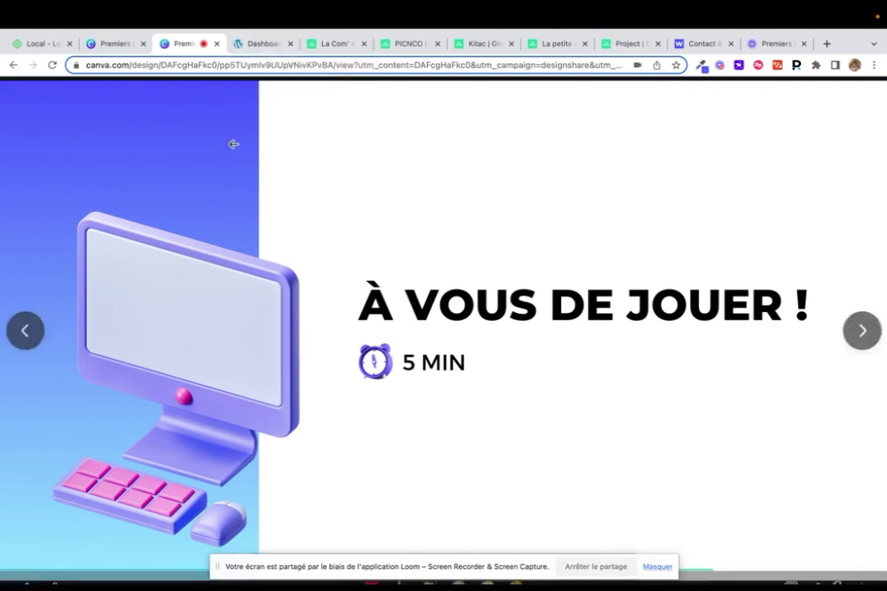
key(Right)
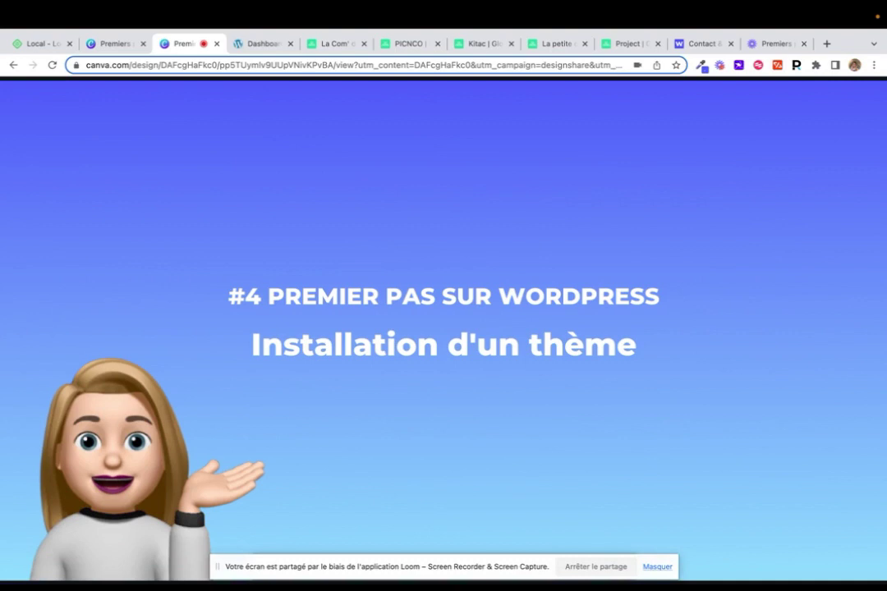
key(Right)
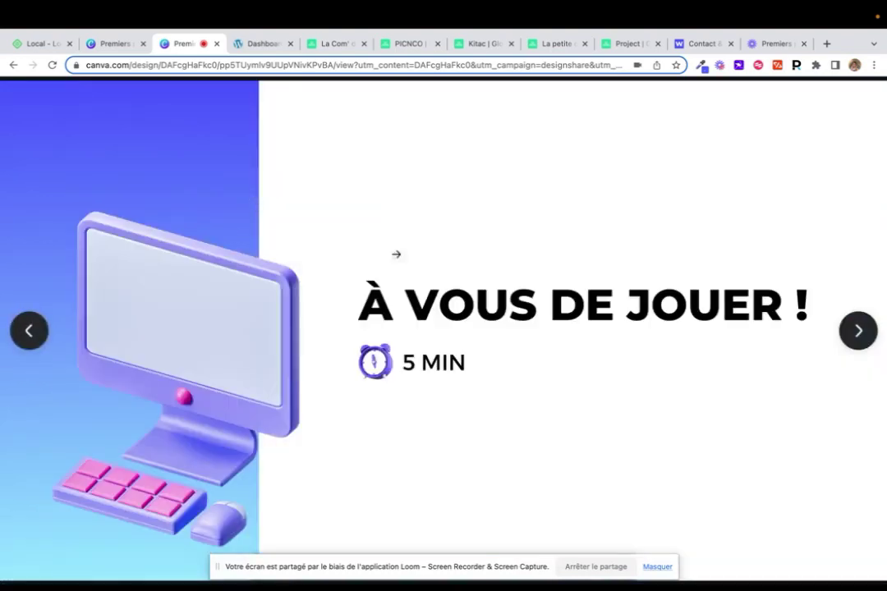
key(Left)
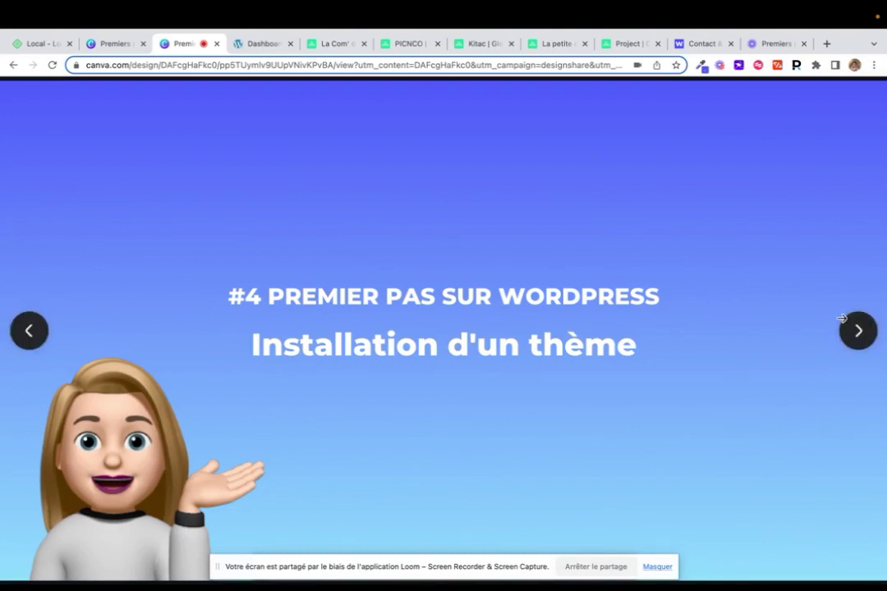
click(851, 330)
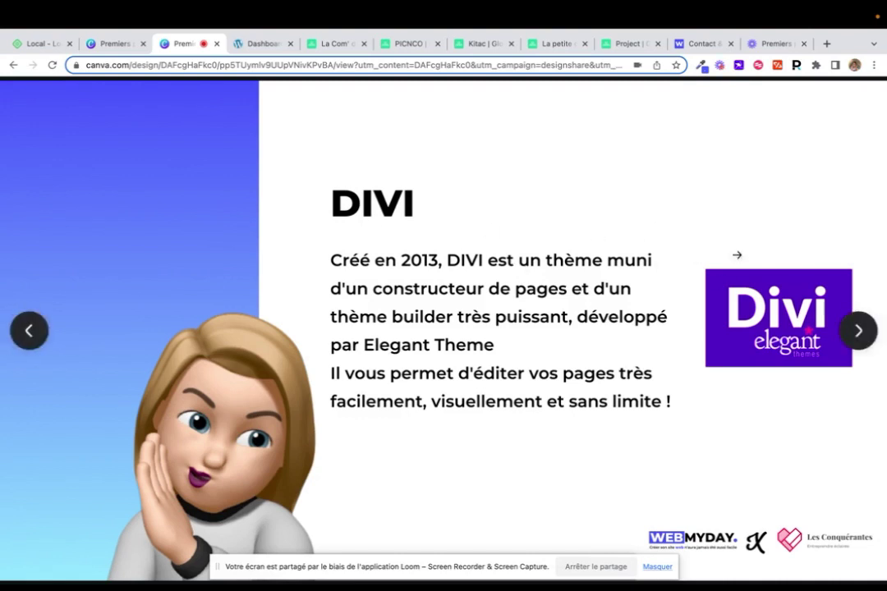
click(255, 41)
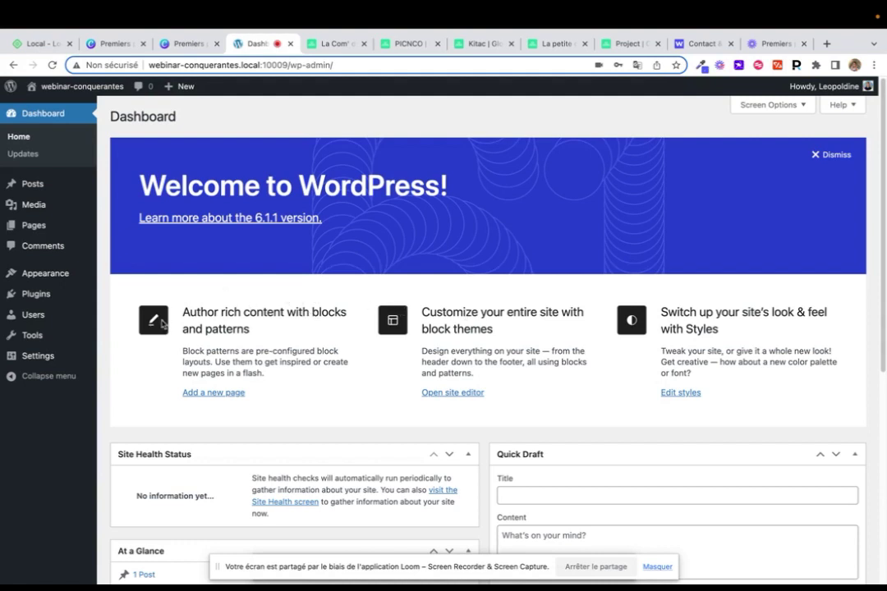
Set Site Language to Français in General Settings and save the changes
mouse_move(62, 366)
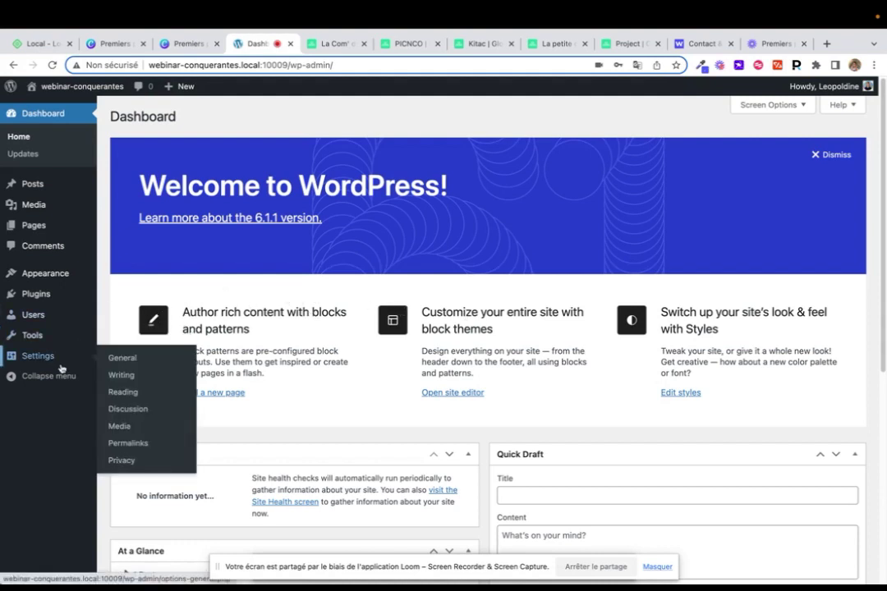
click(123, 359)
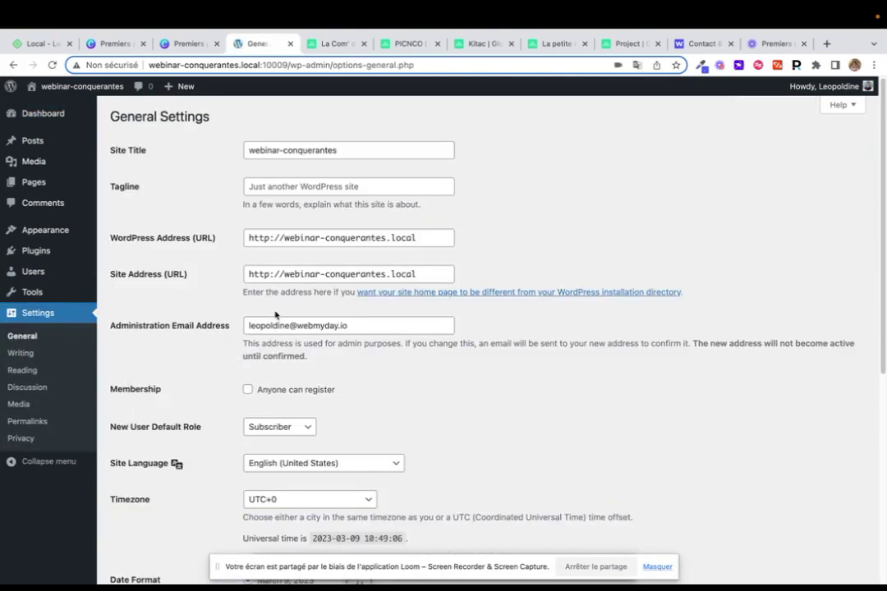
scroll(275, 313, down, 3)
click(277, 303)
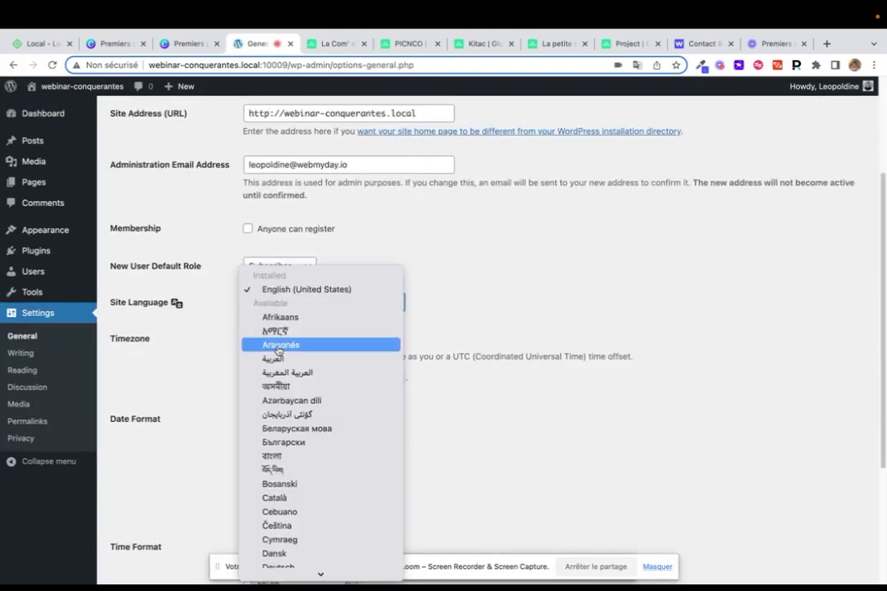
scroll(278, 350, down, 10)
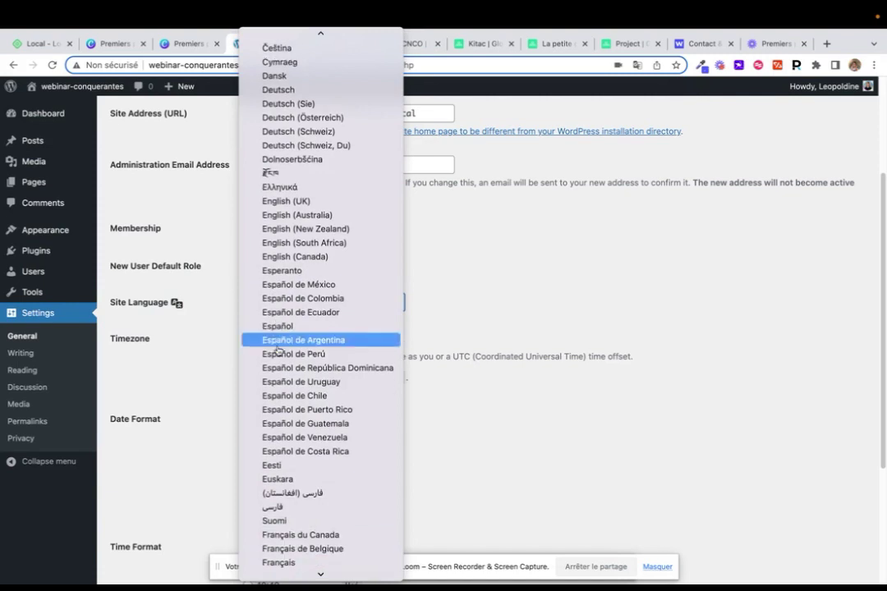
click(311, 563)
scroll(417, 343, down, 3)
click(152, 524)
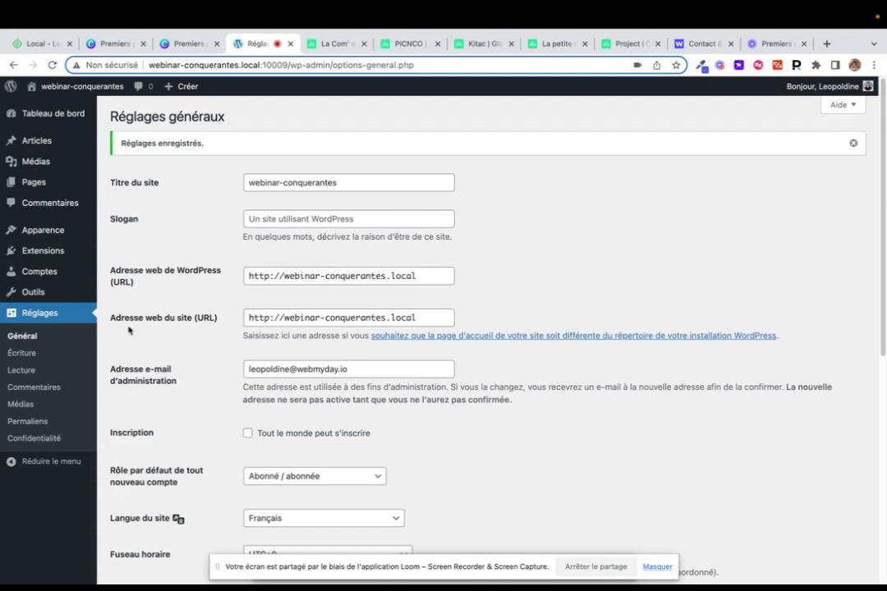
Return to the French Tableau de bord and look over the admin sidebar menus
mouse_move(68, 231)
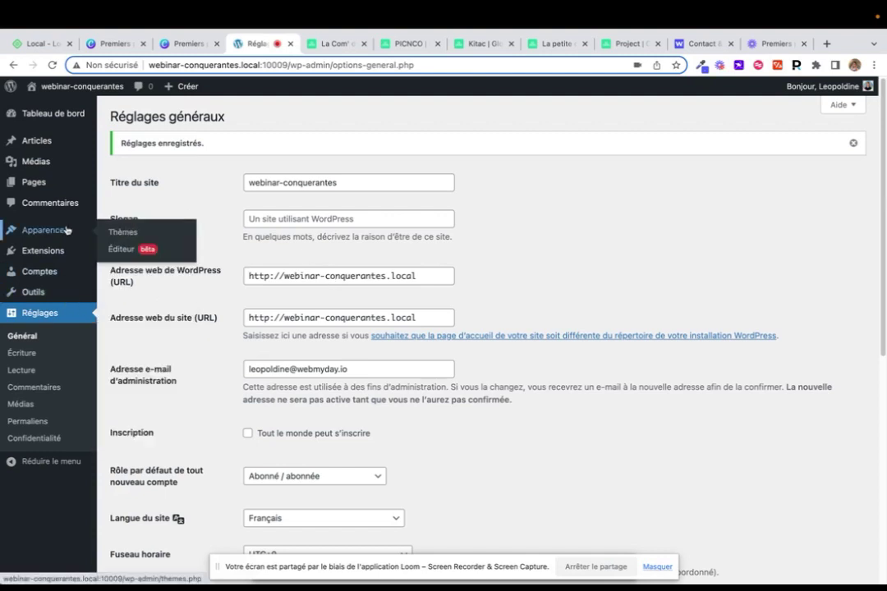
click(69, 125)
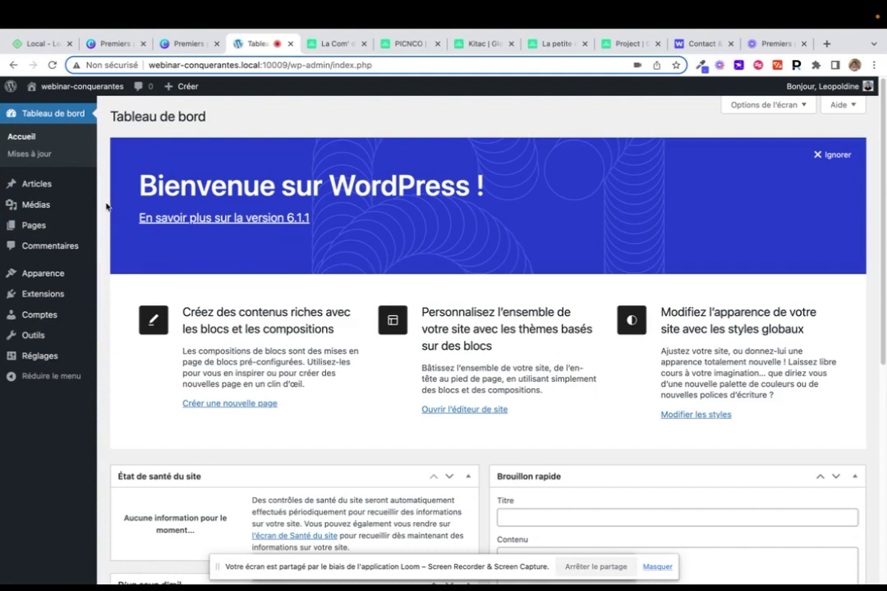
mouse_move(38, 184)
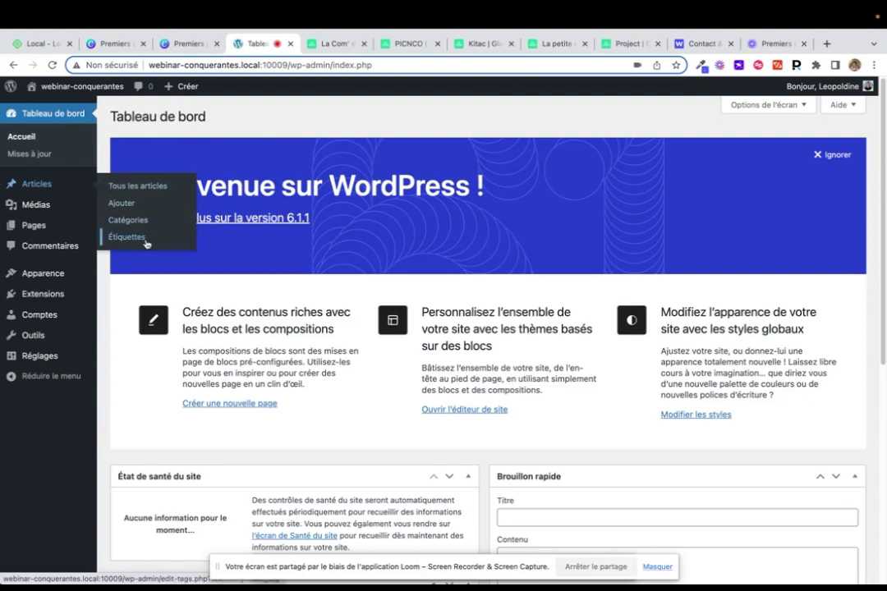
mouse_move(52, 205)
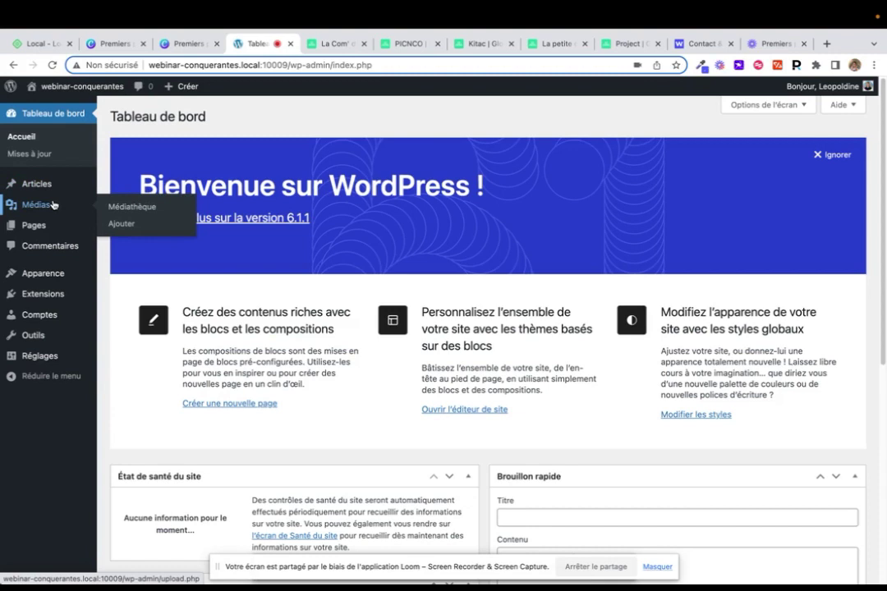
mouse_move(56, 231)
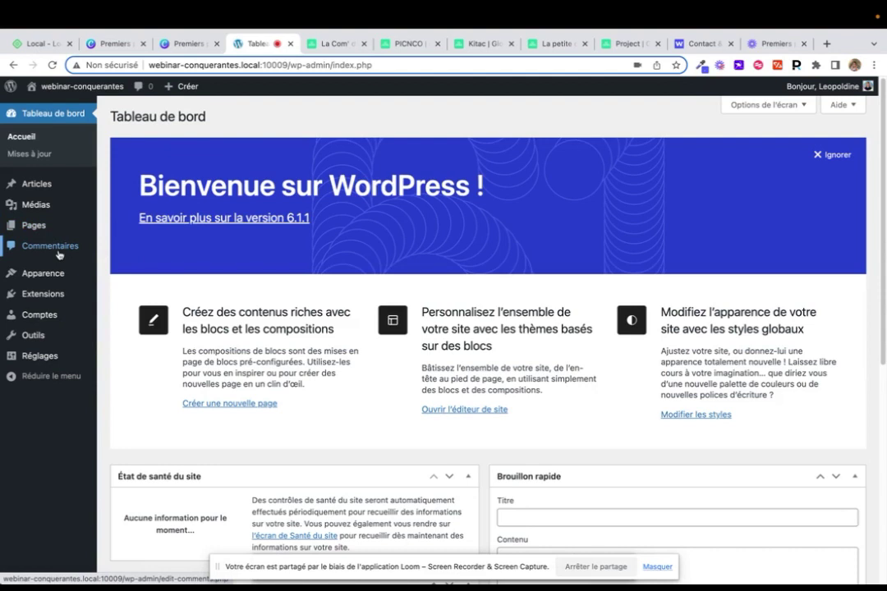
mouse_move(38, 273)
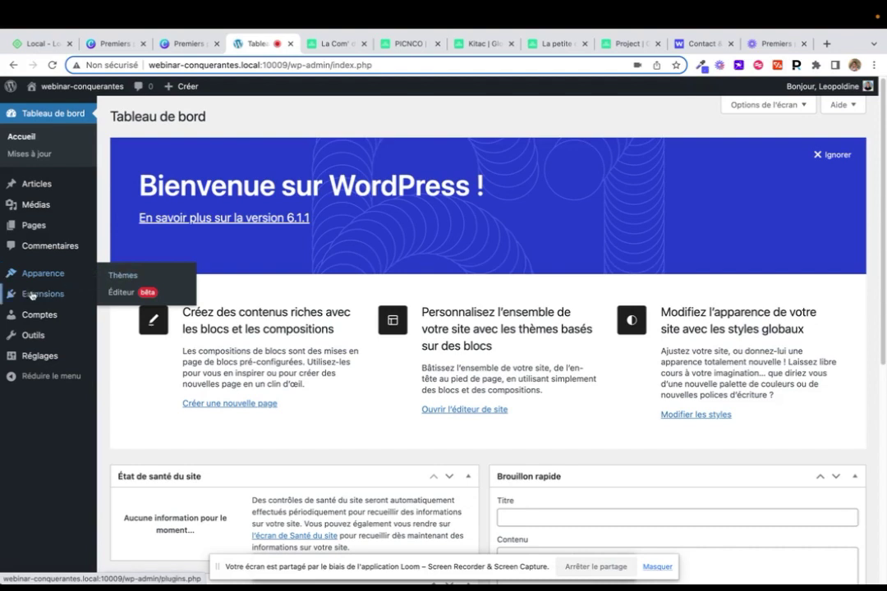
mouse_move(31, 296)
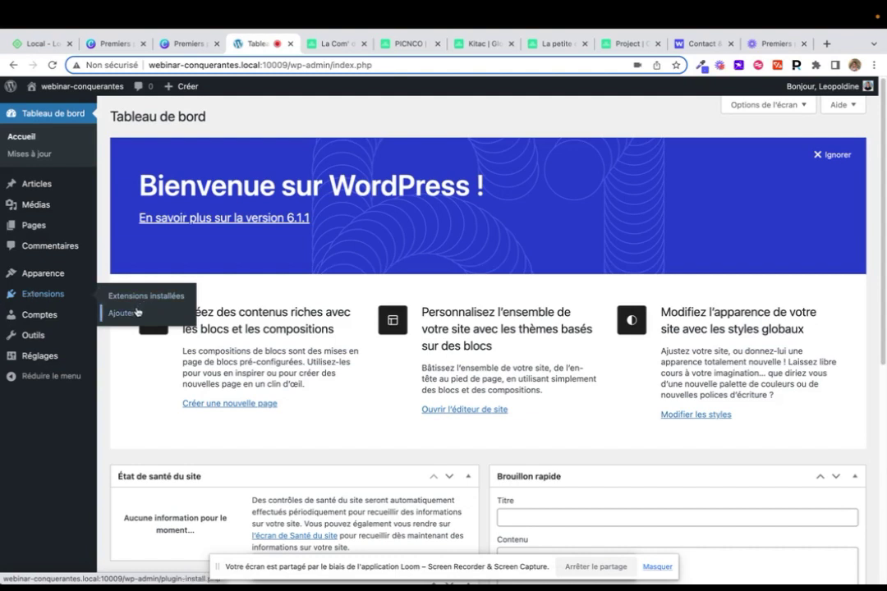
mouse_move(33, 316)
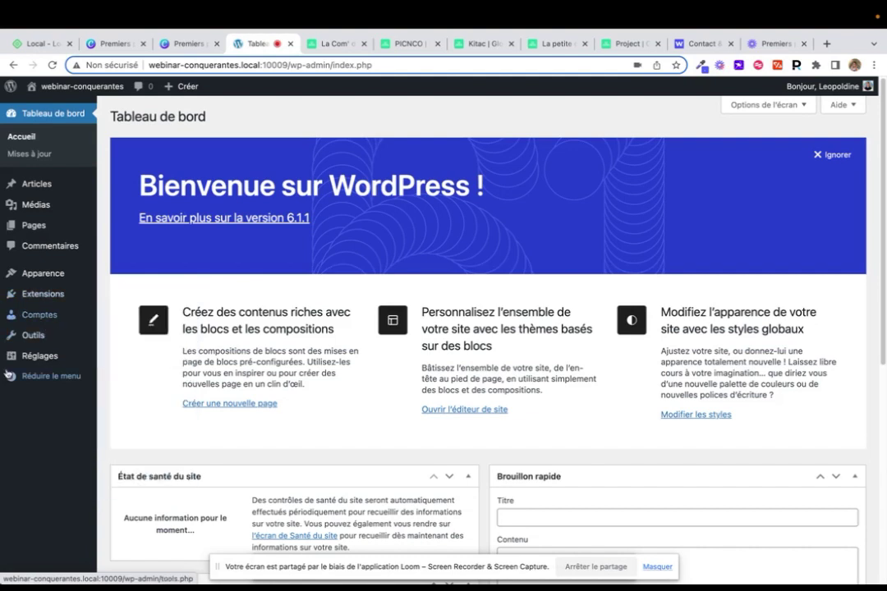
mouse_move(26, 361)
mouse_move(33, 340)
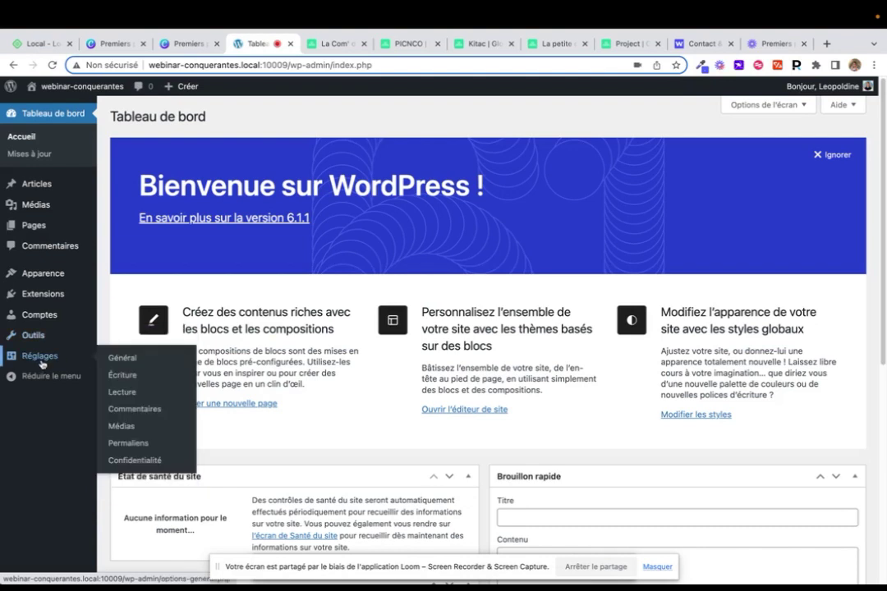
Open the Réglages de lecture page, where the homepage shows the latest posts
click(121, 394)
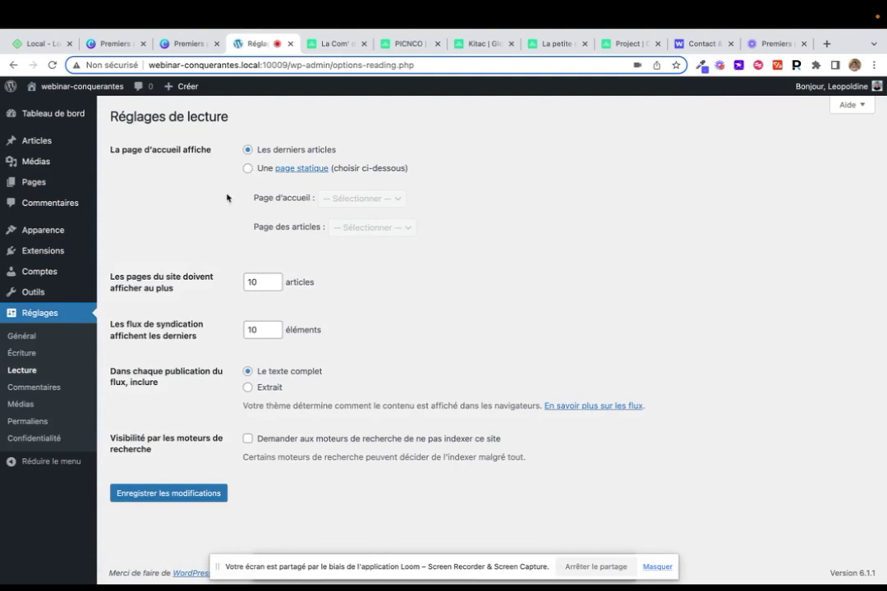
Open Apparence > Thèmes to see Twenty Twenty-Three active, then right-click the admin-bar site name
mouse_move(79, 236)
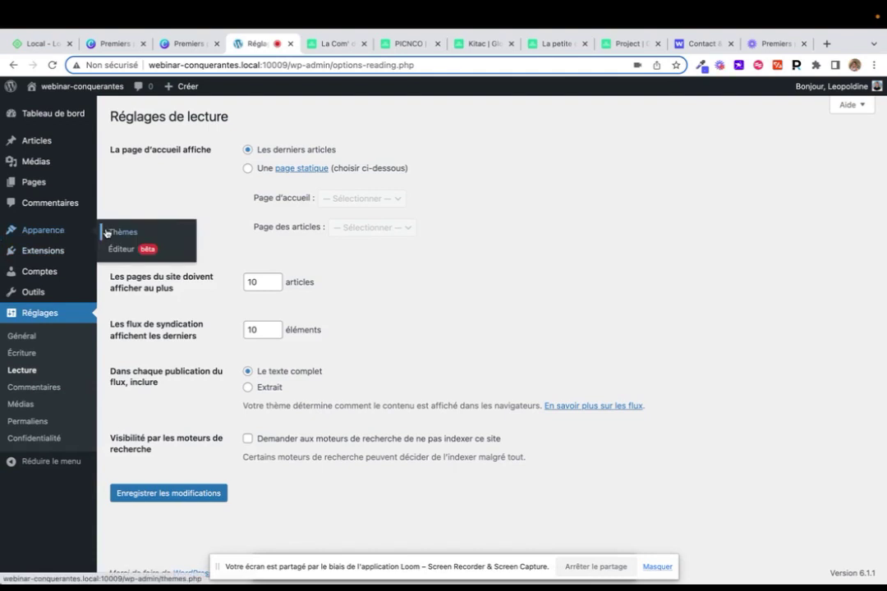
click(113, 232)
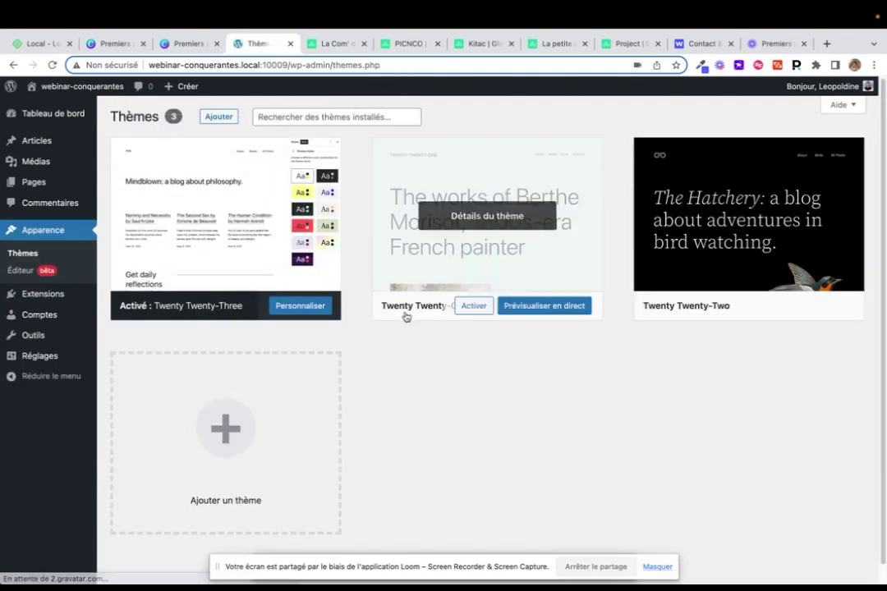
mouse_move(235, 184)
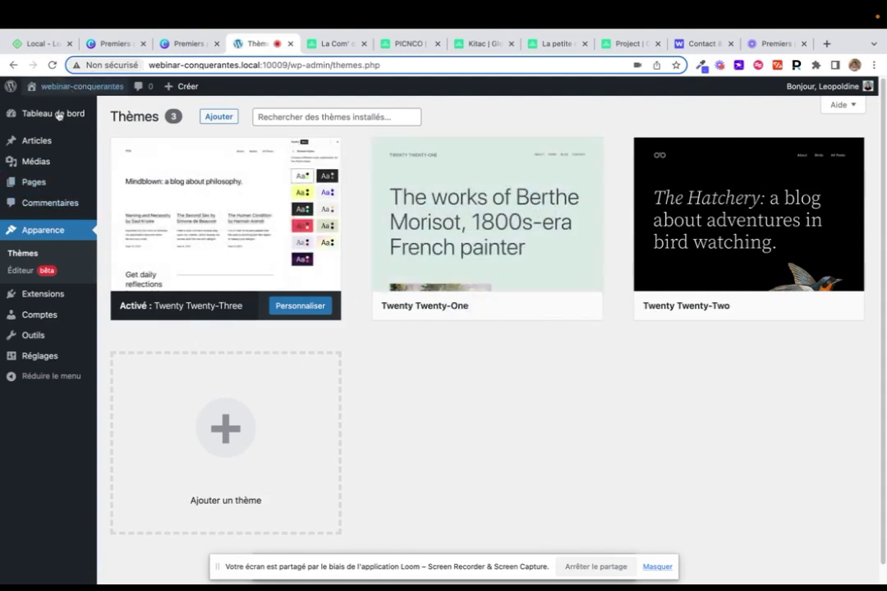
right_click(93, 83)
View the 'Mindblown' front page in a new tab, then go back to Thèmes
click(111, 88)
click(303, 45)
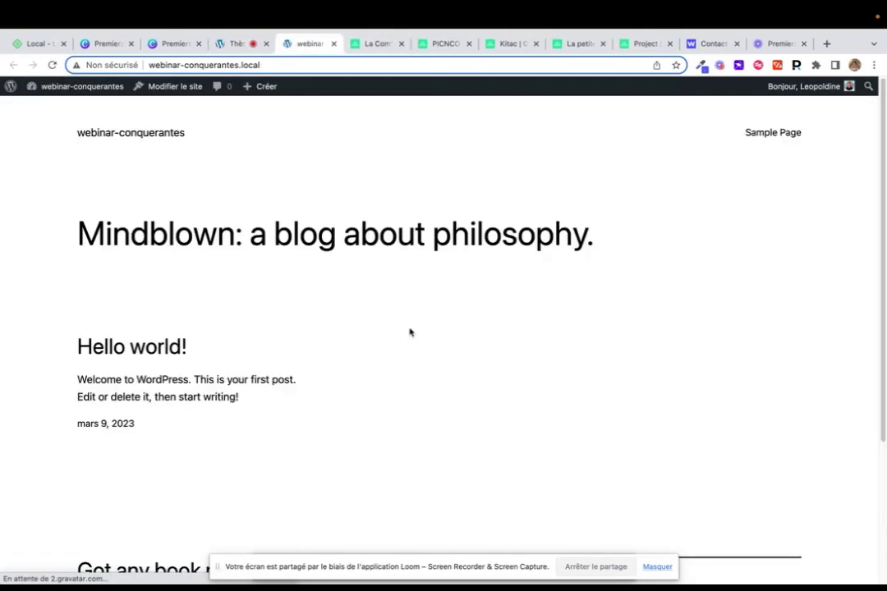
scroll(410, 332, down, 3)
scroll(410, 332, up, 5)
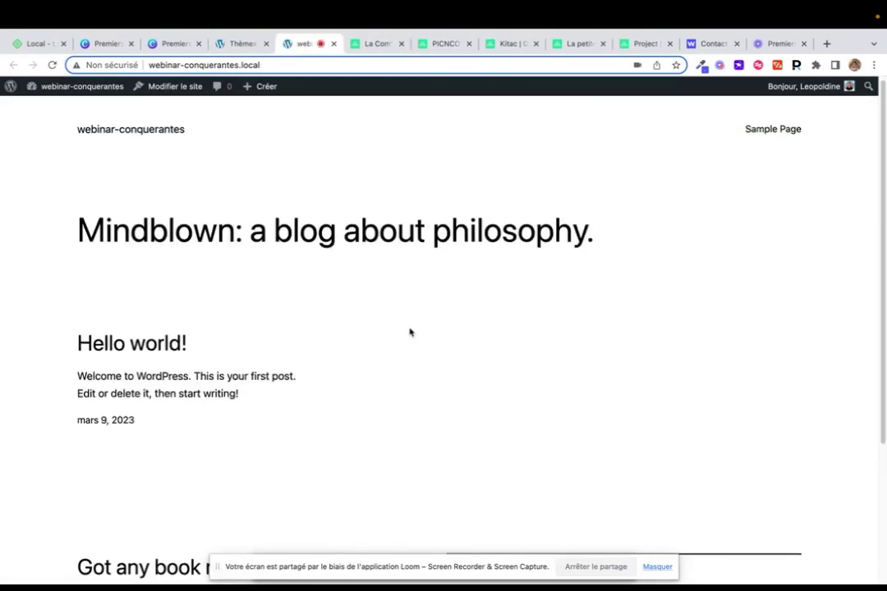
scroll(409, 332, down, 5)
scroll(410, 331, up, 5)
scroll(410, 332, down, 5)
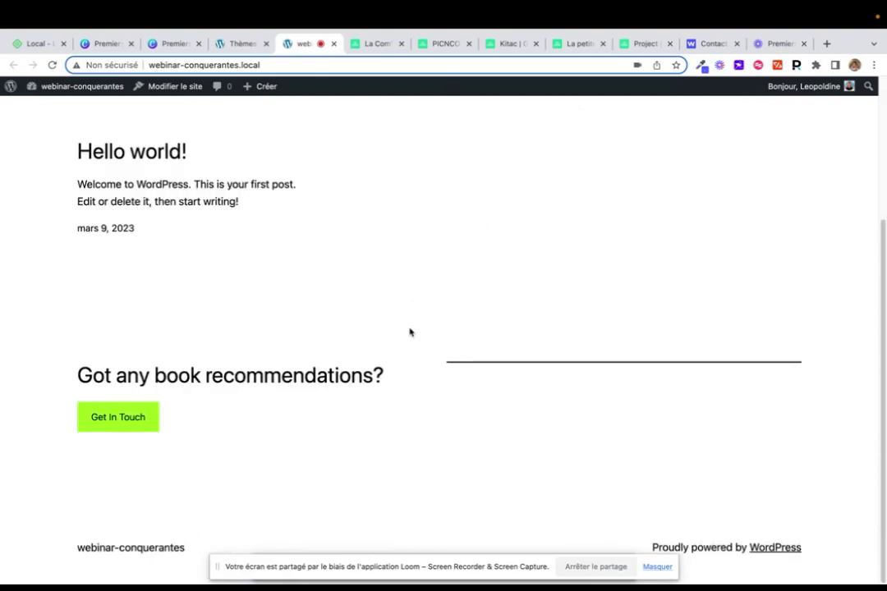
scroll(410, 332, up, 5)
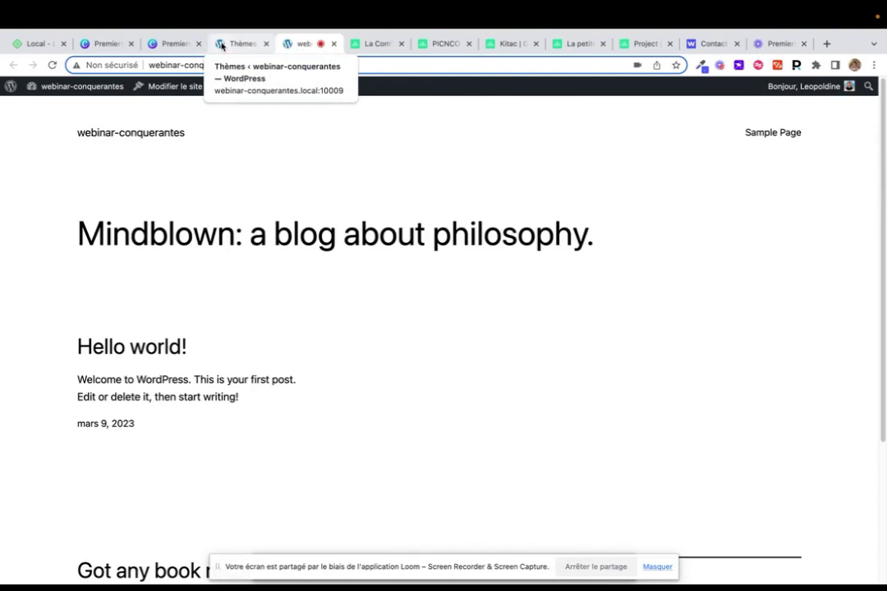
click(221, 45)
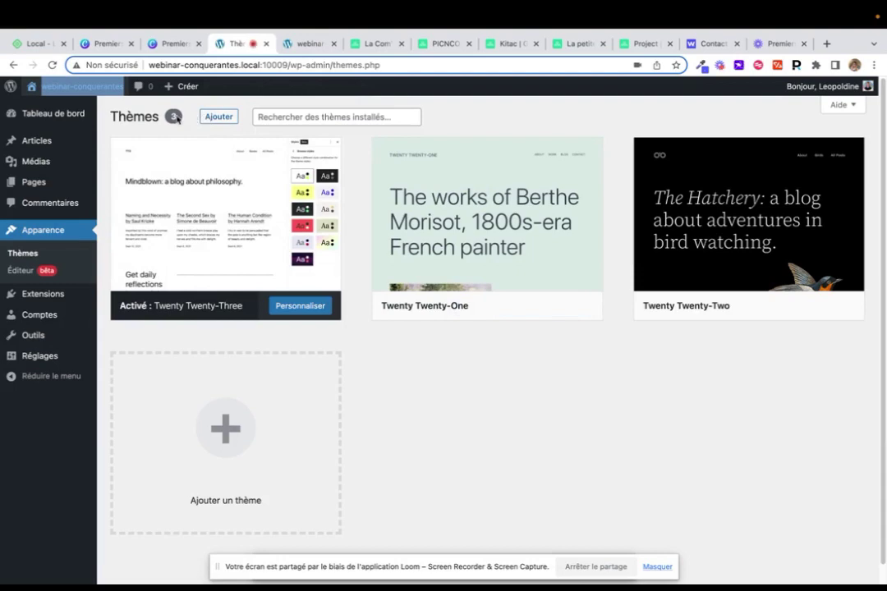
Go to Ajouter des thèmes and reveal the Téléverser un thème .zip upload area
click(216, 116)
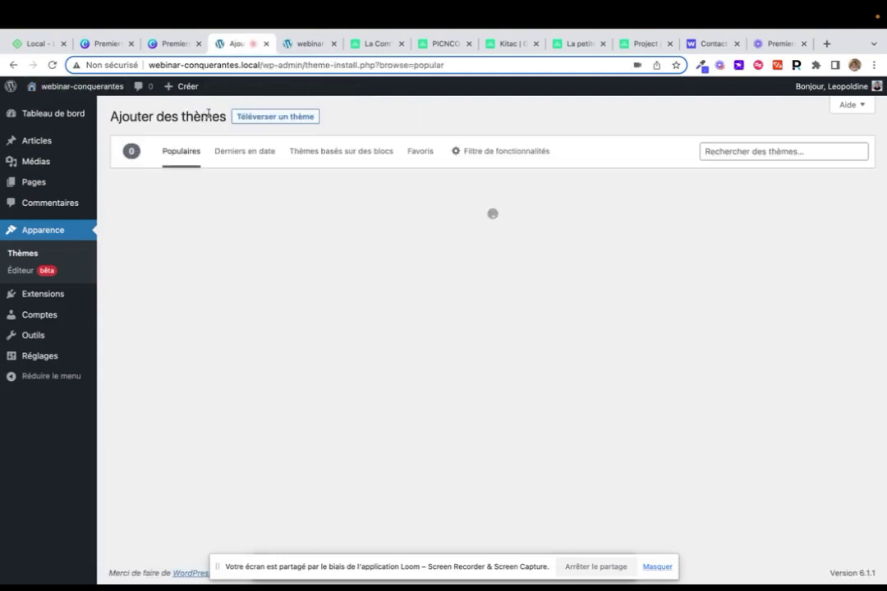
click(251, 117)
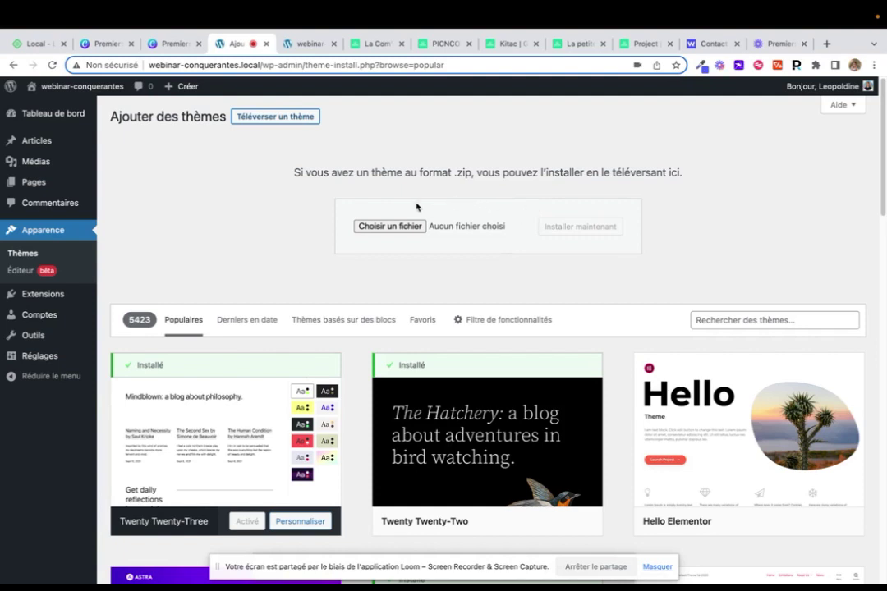
Pick Divi.zip (15,5 Mo) from Téléchargements as the theme archive to upload
click(372, 227)
click(248, 257)
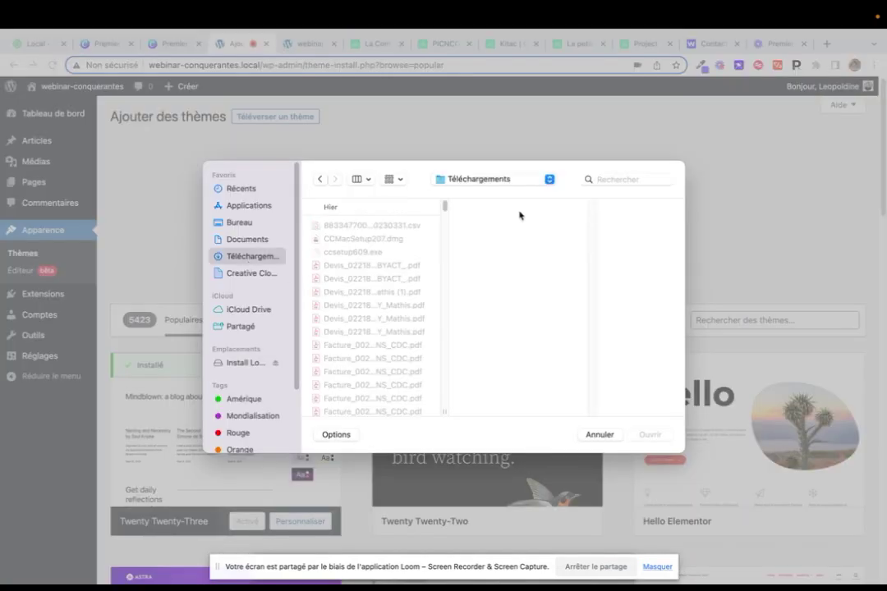
click(589, 183)
text(c)
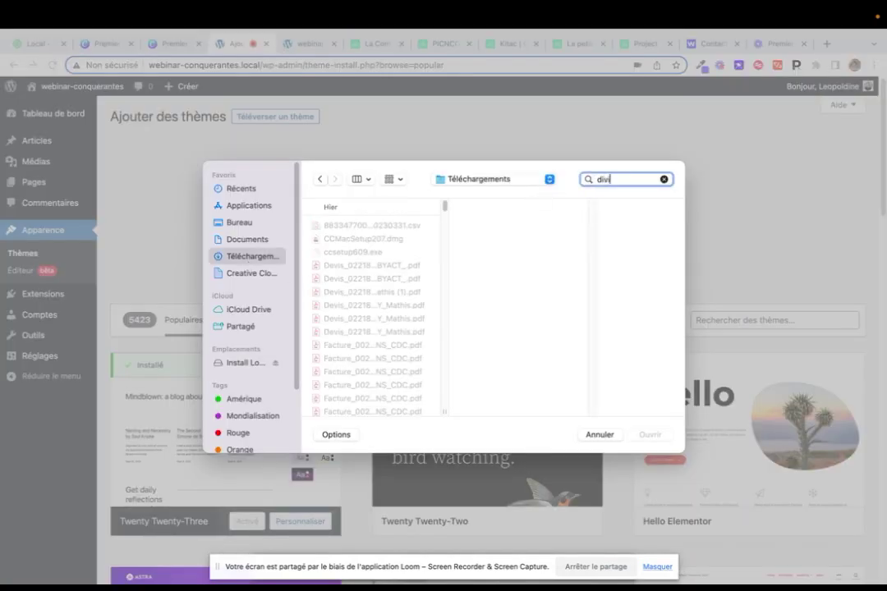
scroll(389, 322, down, 3)
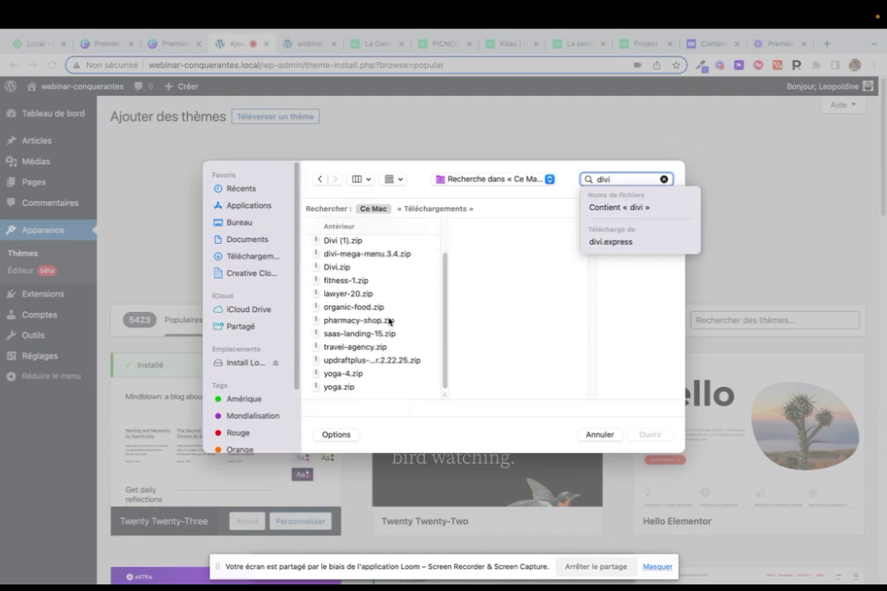
click(362, 269)
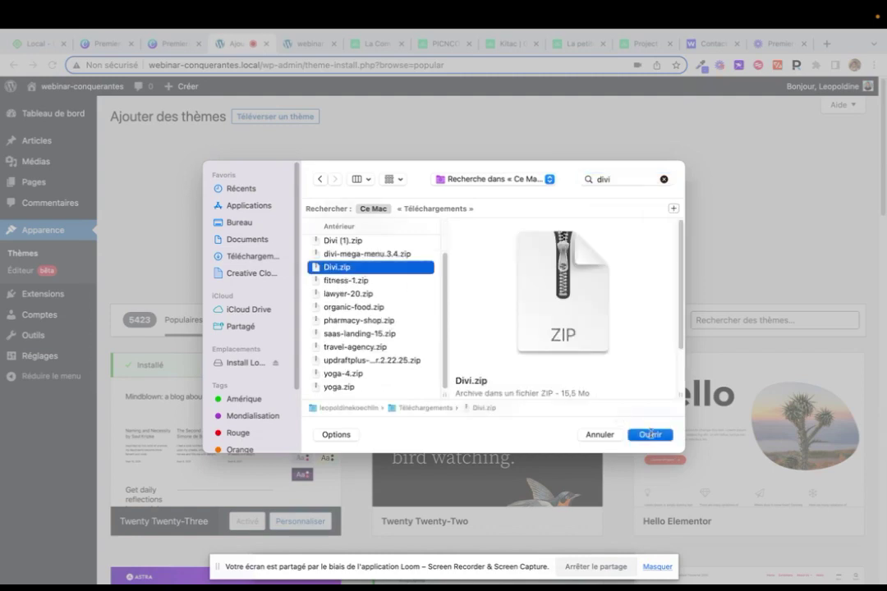
click(650, 434)
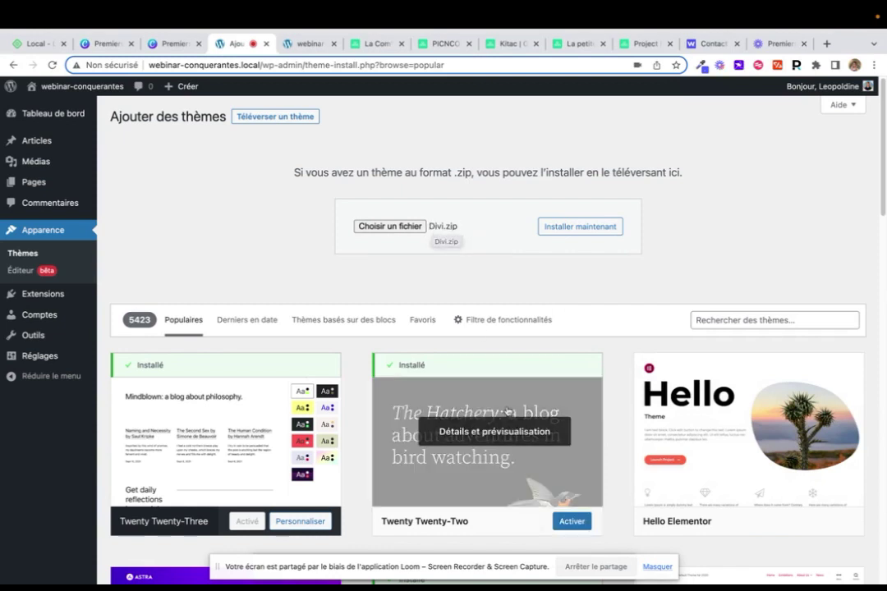
scroll(507, 411, down, 5)
scroll(506, 411, up, 5)
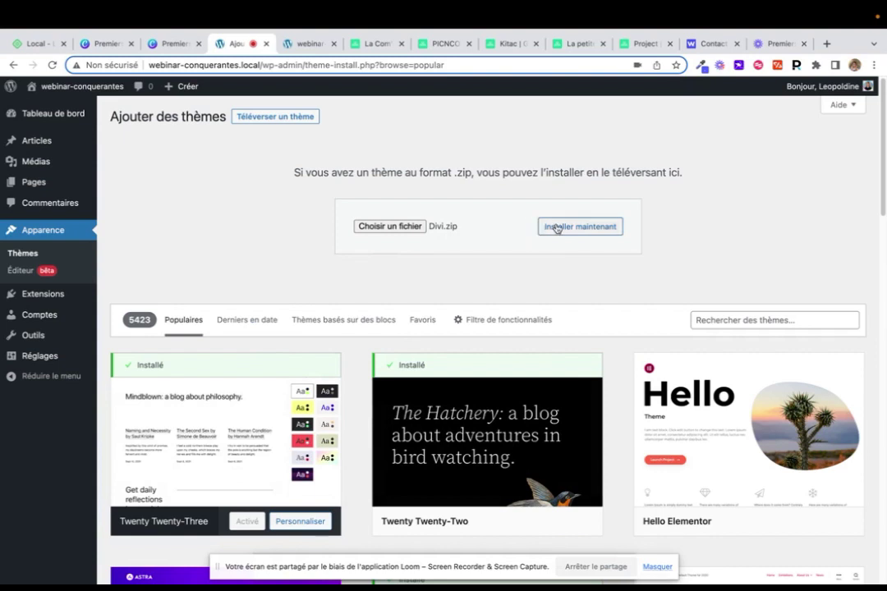
scroll(557, 227, down, 1)
Install the theme from Divi.zip and activate Divi as the site's theme
click(556, 226)
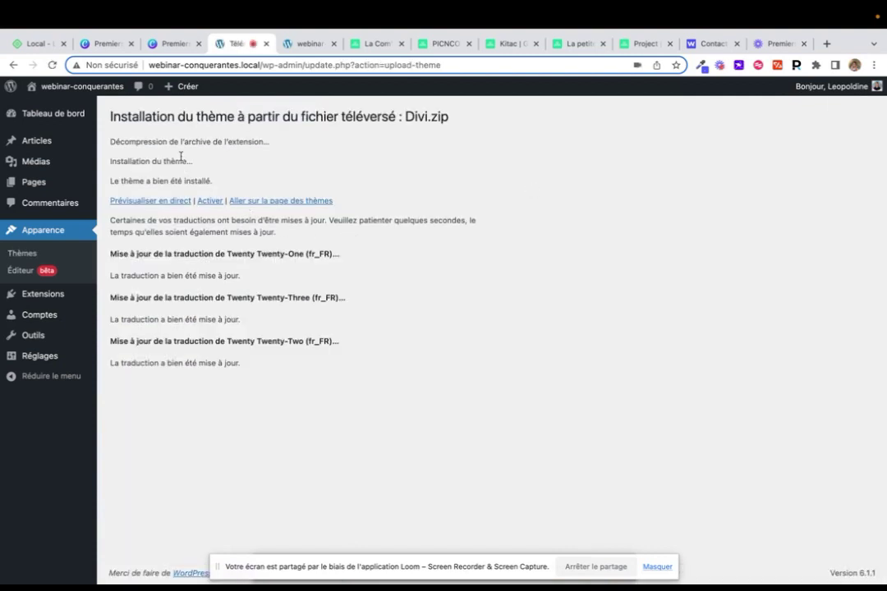
click(210, 200)
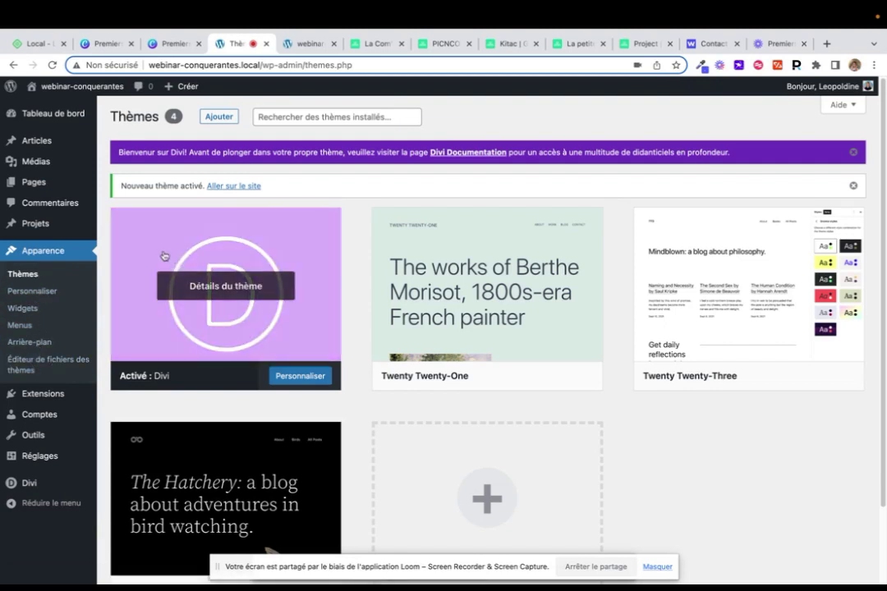
mouse_move(43, 175)
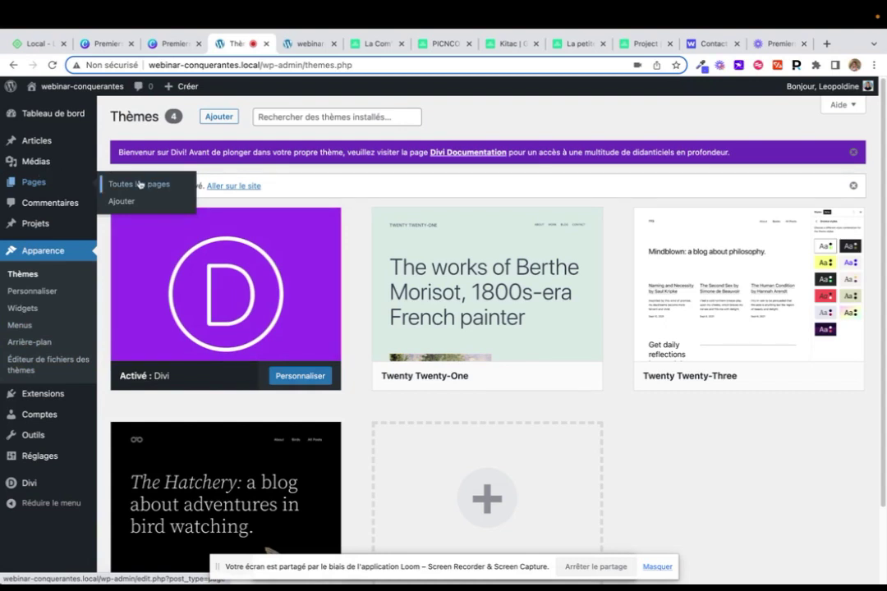
Add a new page titled 'Qui suis je ?' and switch it to Divi Builder
click(140, 184)
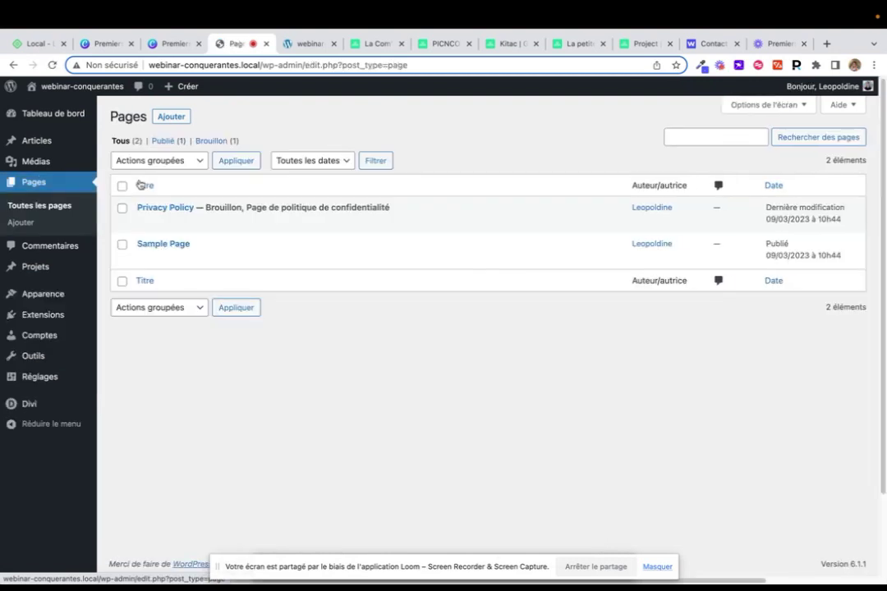
click(174, 118)
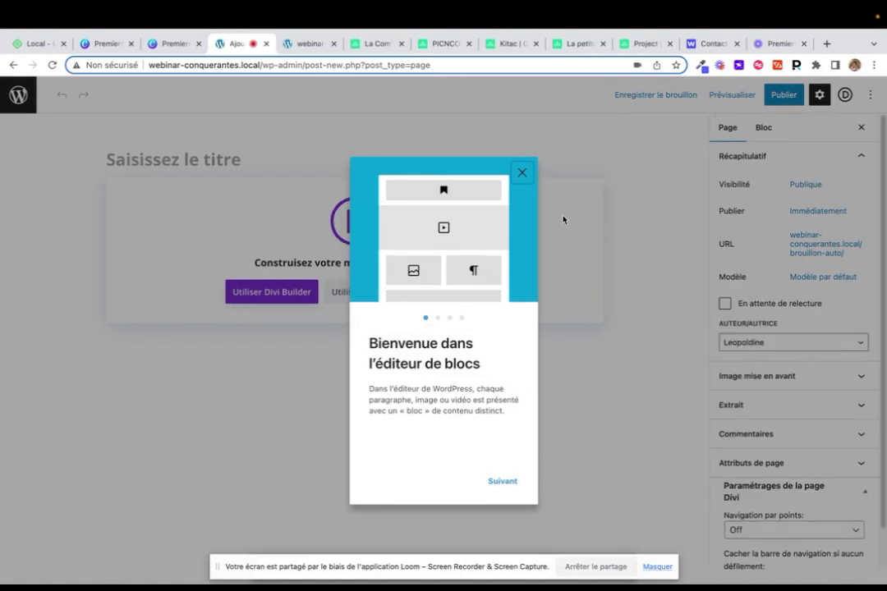
click(522, 172)
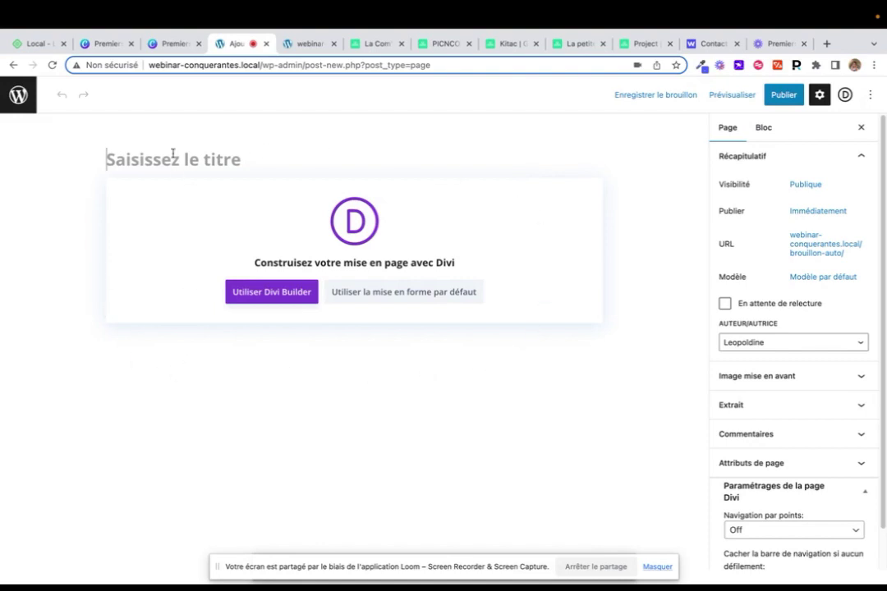
text(Qui suis je ?)
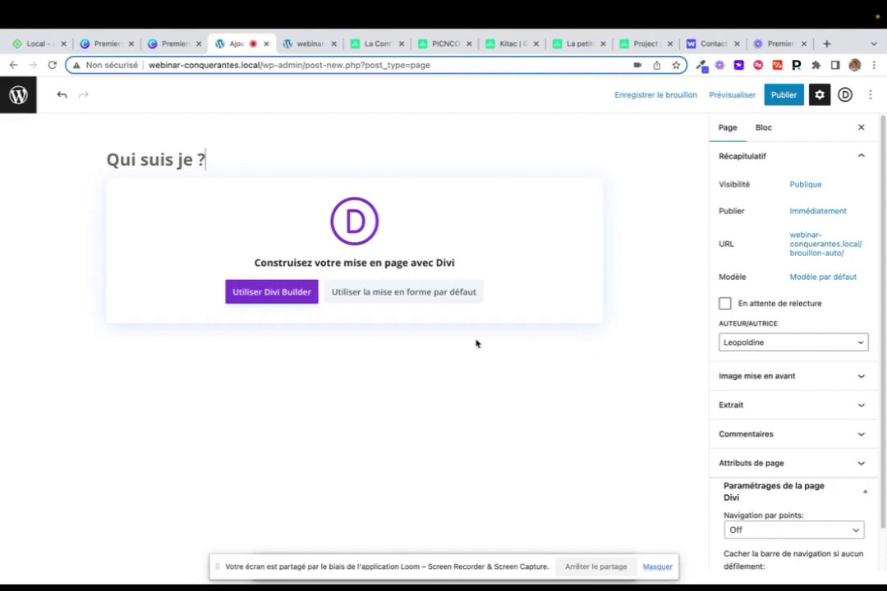
click(259, 302)
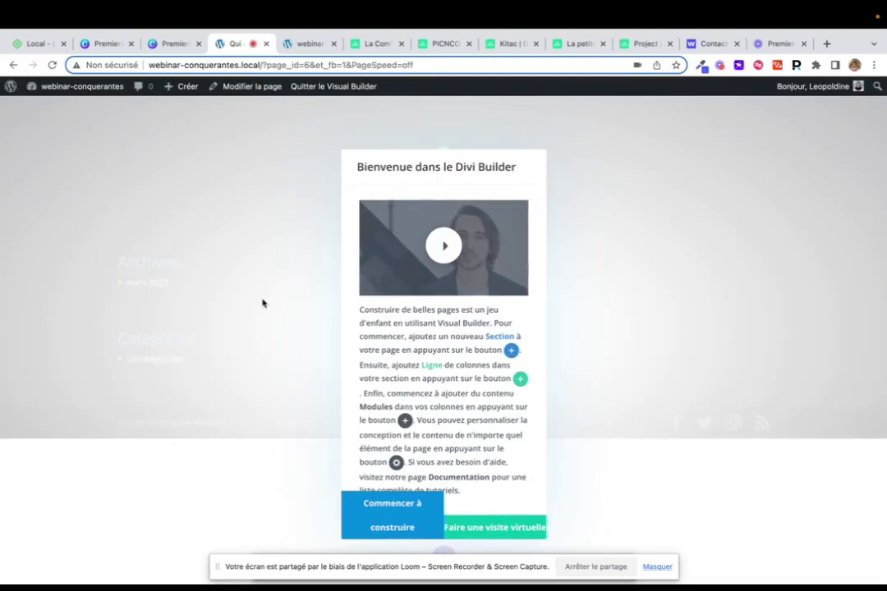
Dismiss the Divi welcome and choose 'Choisir la mise en page' for predefined layouts
click(402, 517)
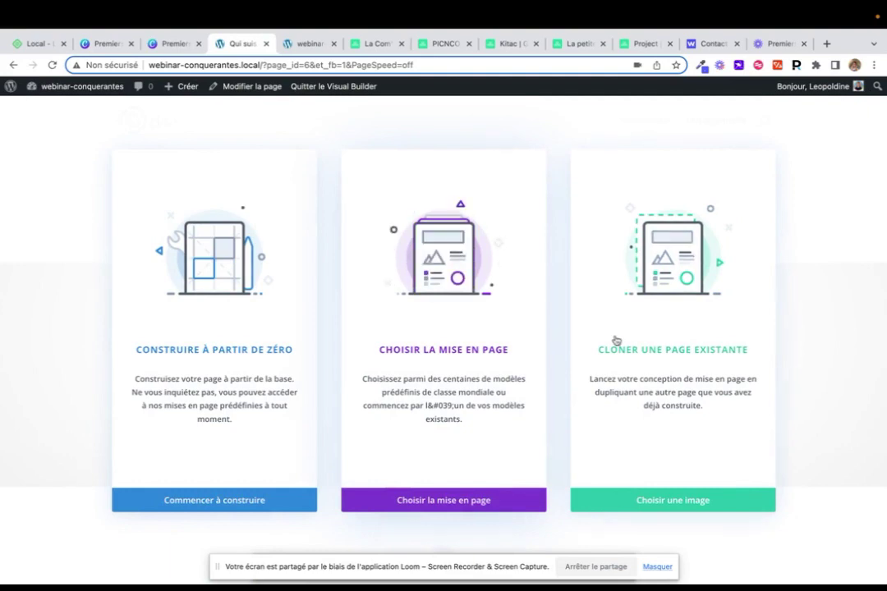
click(444, 498)
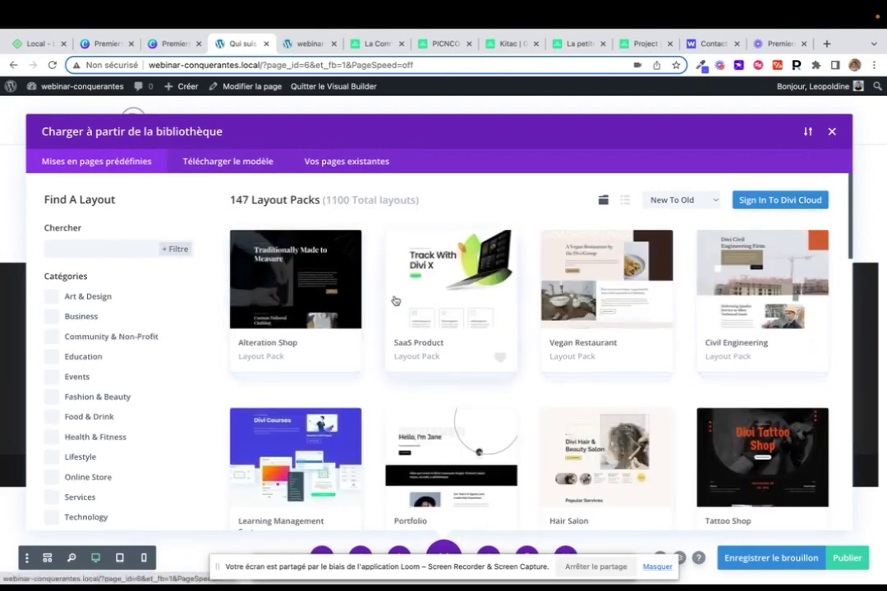
Filter the layout library to the Services category, trying then clearing a 'dec' search
scroll(395, 300, down, 1)
scroll(395, 300, up, 1)
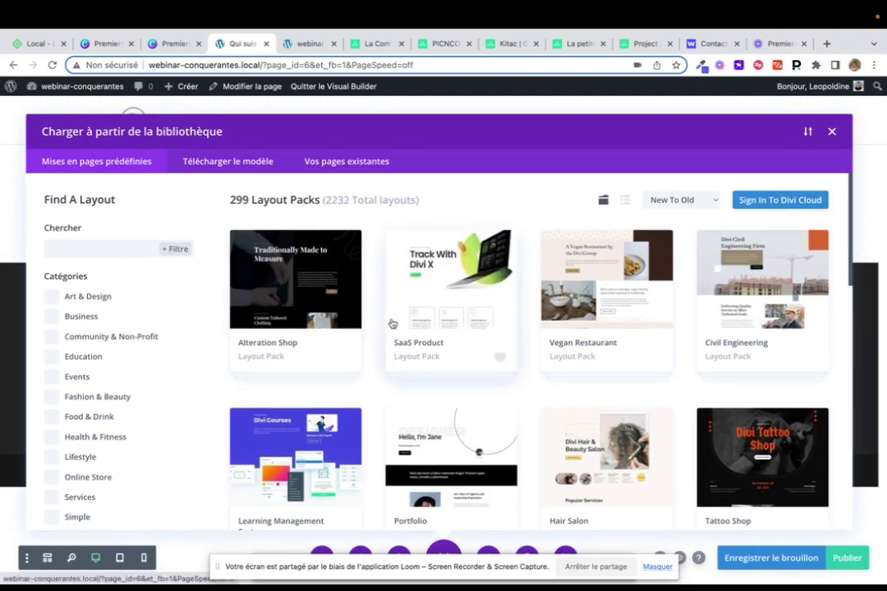
scroll(391, 324, down, 5)
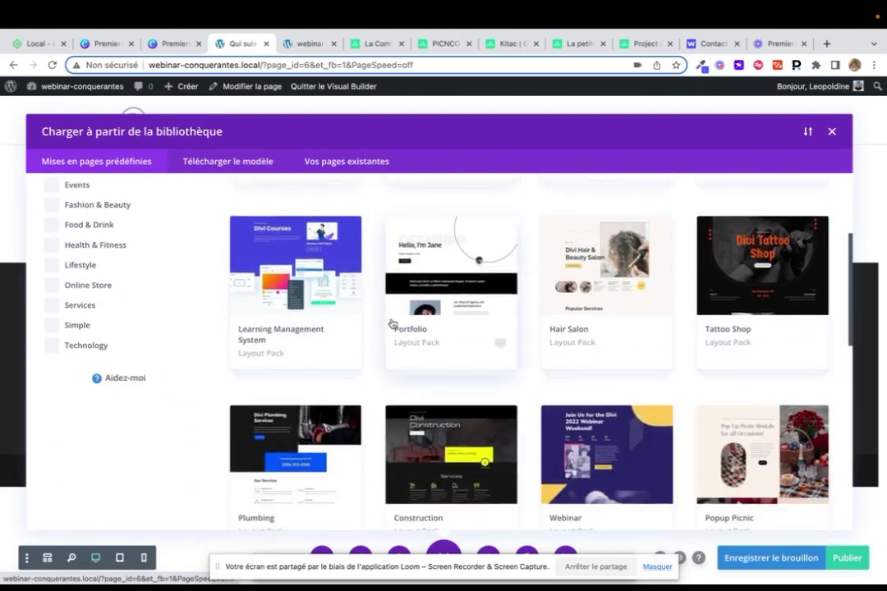
scroll(392, 323, up, 6)
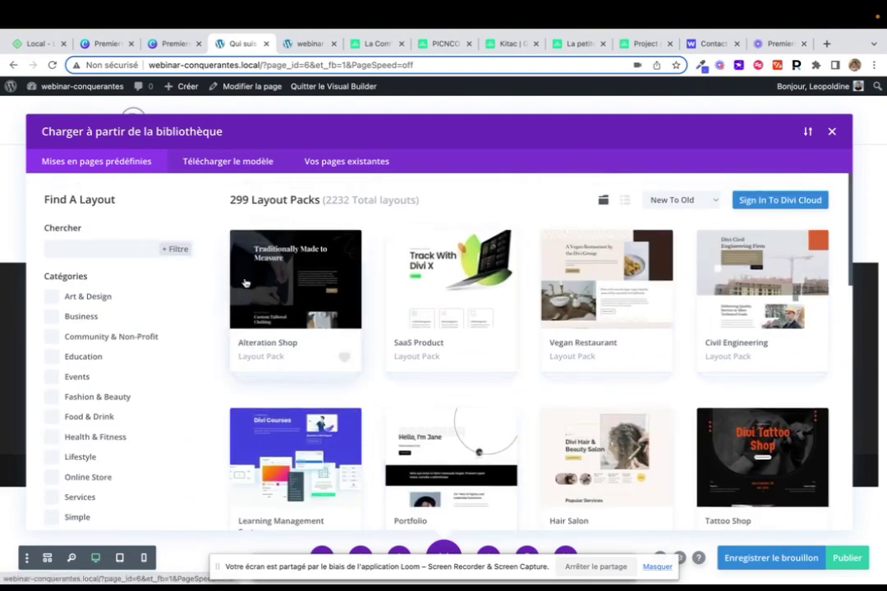
scroll(244, 283, down, 2)
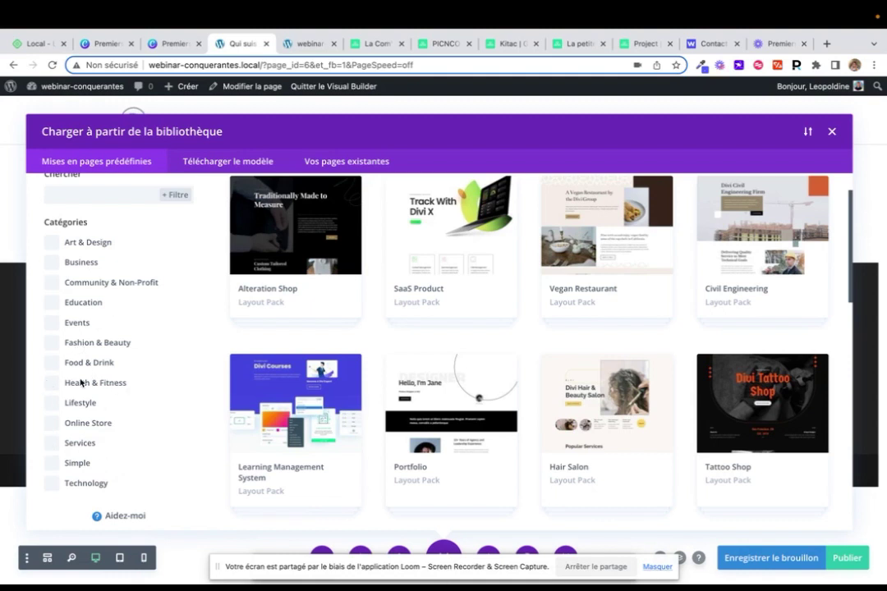
click(51, 443)
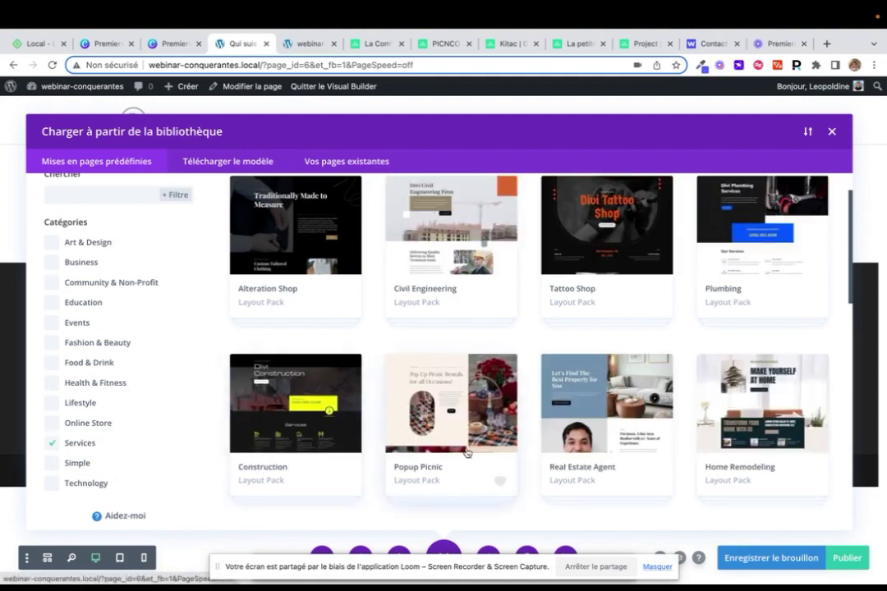
scroll(466, 454, down, 5)
scroll(466, 454, down, 5)
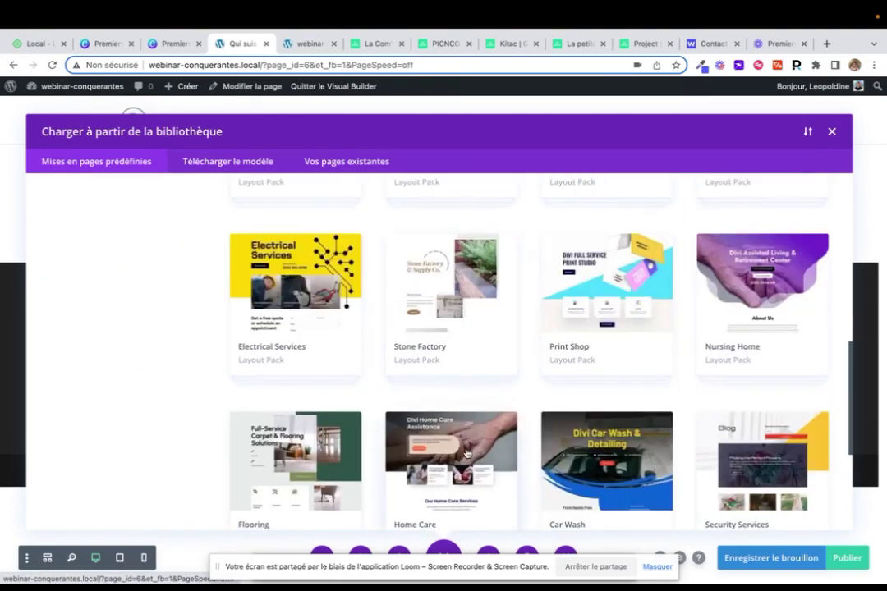
scroll(467, 453, up, 10)
click(99, 250)
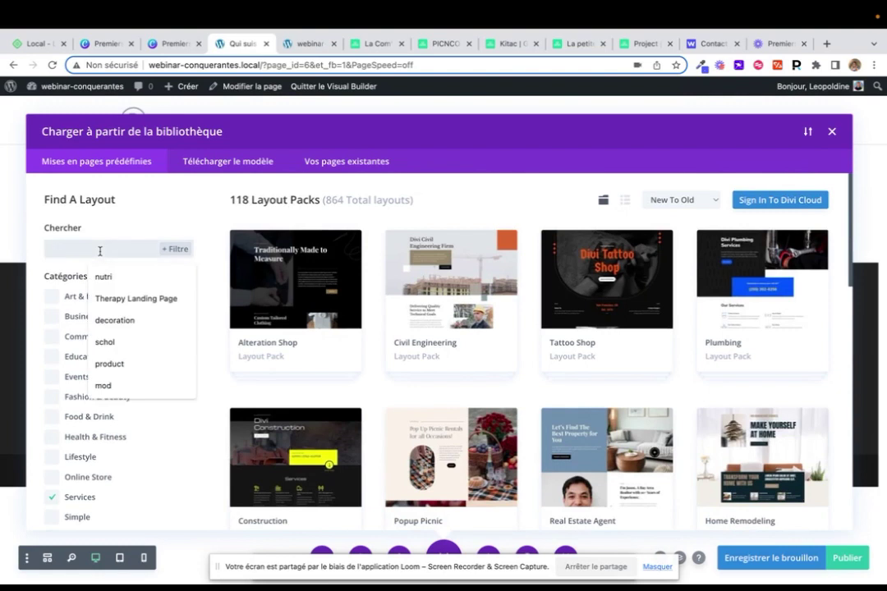
text(dec)
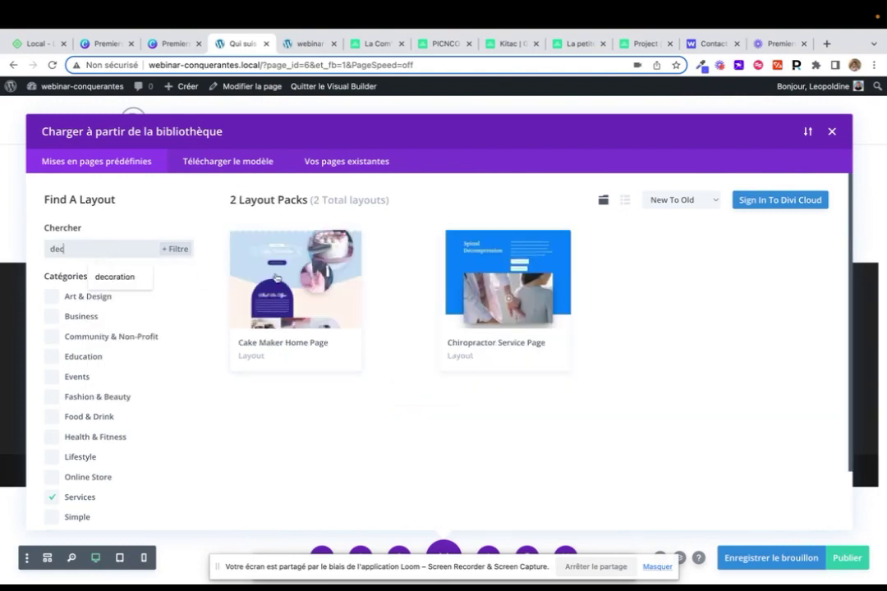
double_click(69, 249)
key(BackSpace)
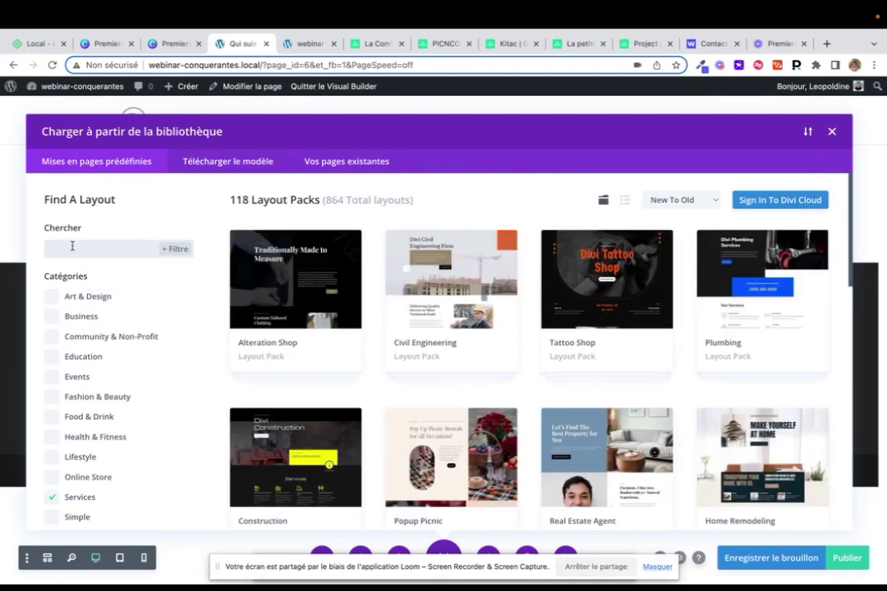
Add the Art & Design category and search layouts for 'arch'
click(52, 296)
scroll(595, 414, down, 3)
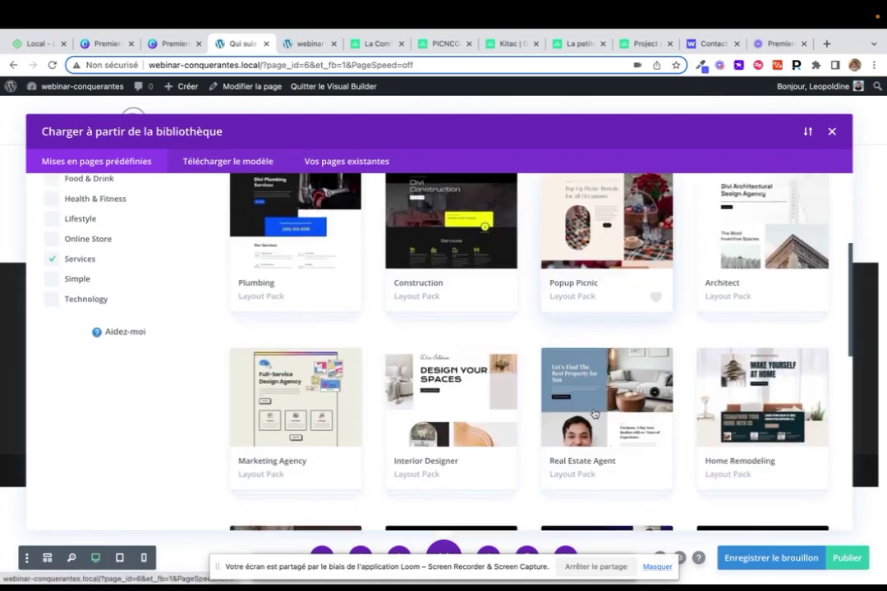
scroll(595, 413, up, 5)
click(127, 250)
text(a)
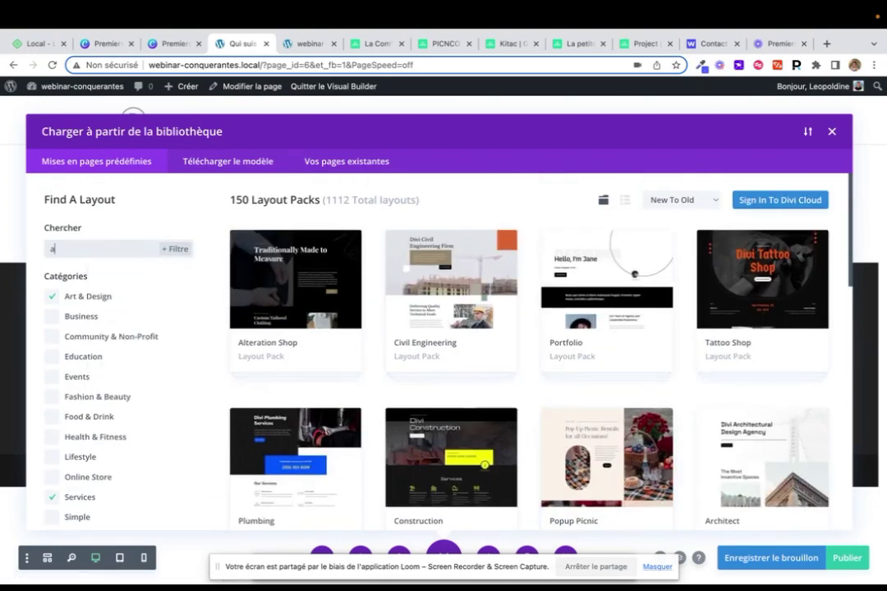
text(rch)
scroll(452, 303, down, 4)
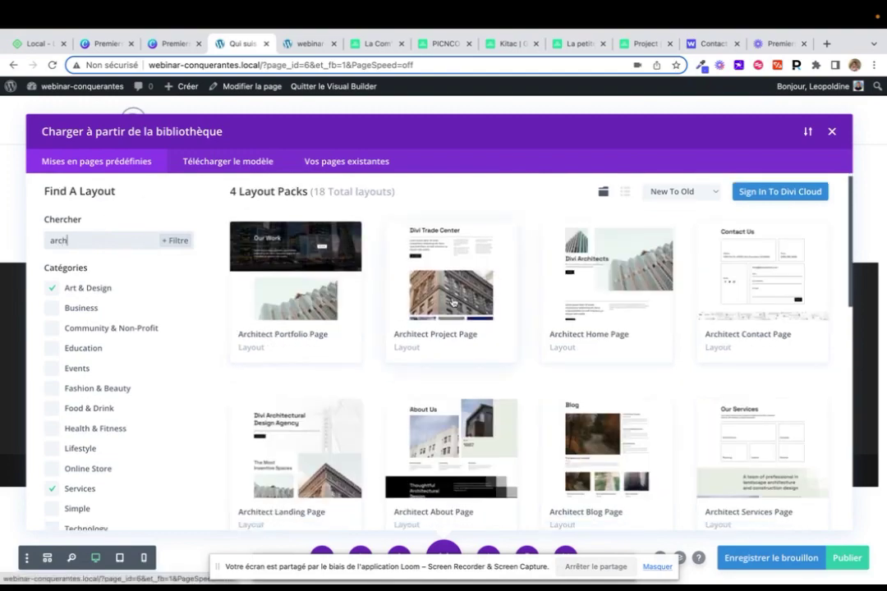
scroll(452, 303, up, 4)
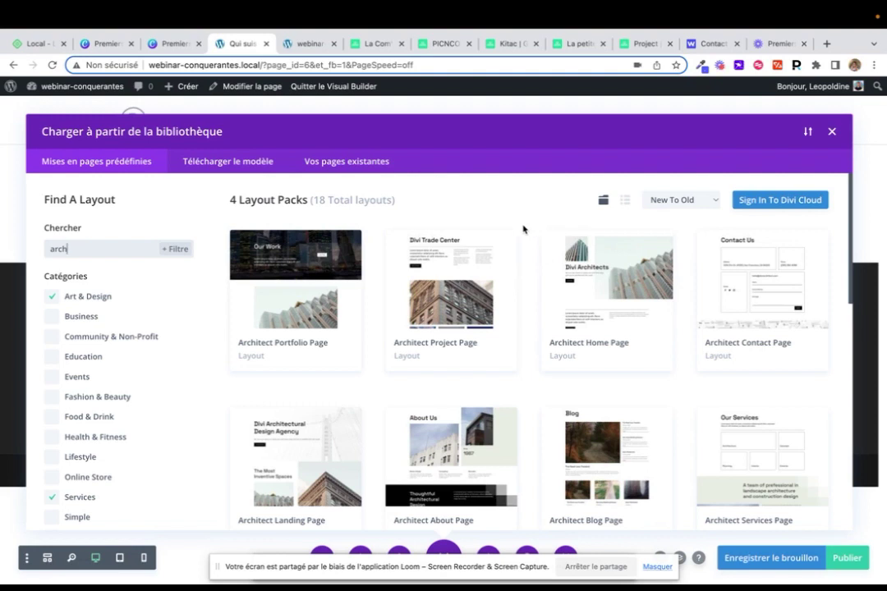
Close the 'Charger à partir de la bibliothèque' dialog without applying any Architect layout
click(833, 132)
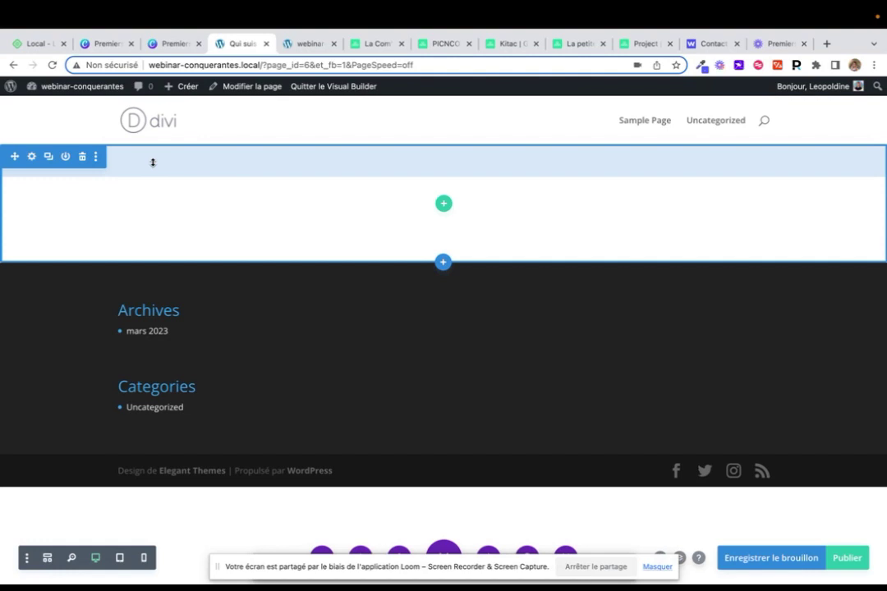
Insert a 1/2 + 1/2 row into the empty section of the Divi page
click(445, 204)
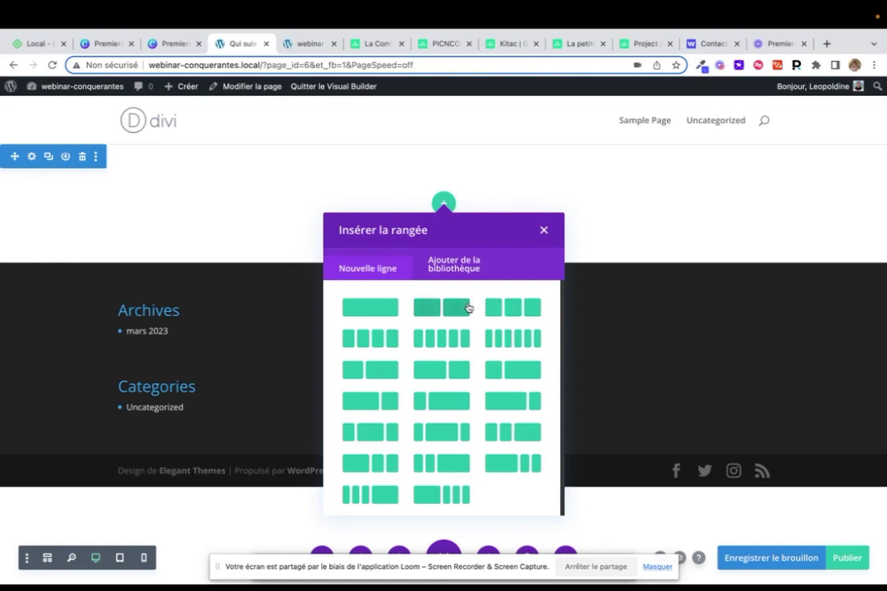
click(467, 307)
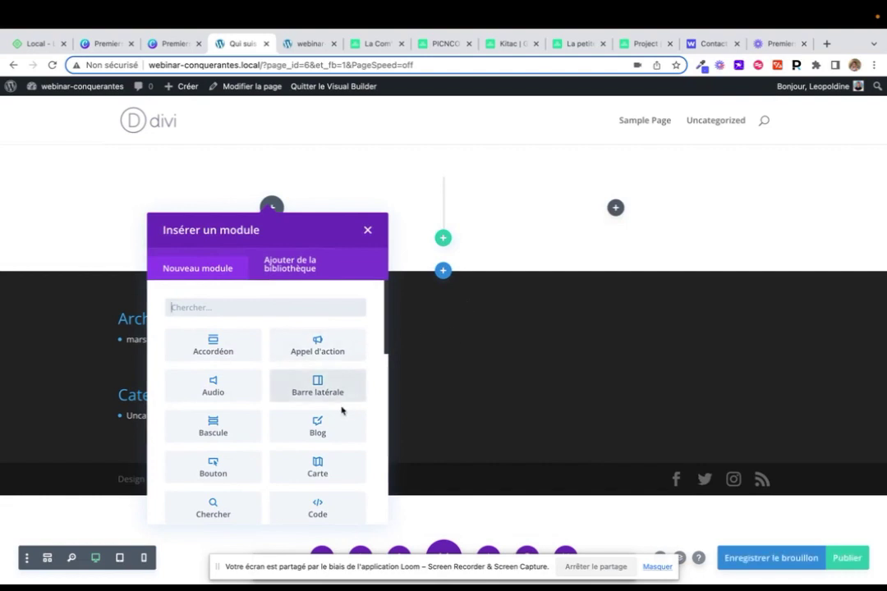
Add an Image module to the left column and save its default settings
scroll(342, 410, down, 10)
scroll(341, 411, up, 10)
text(ima)
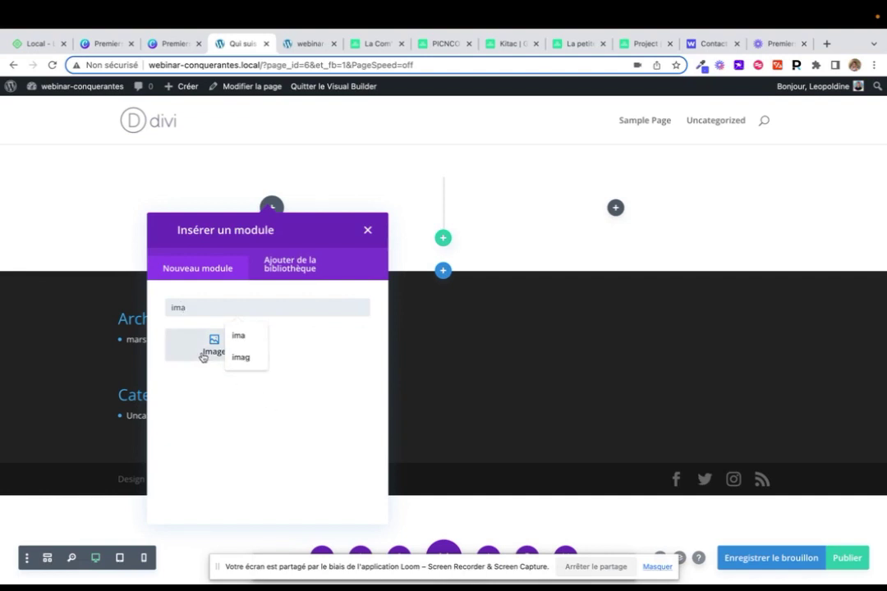
click(204, 355)
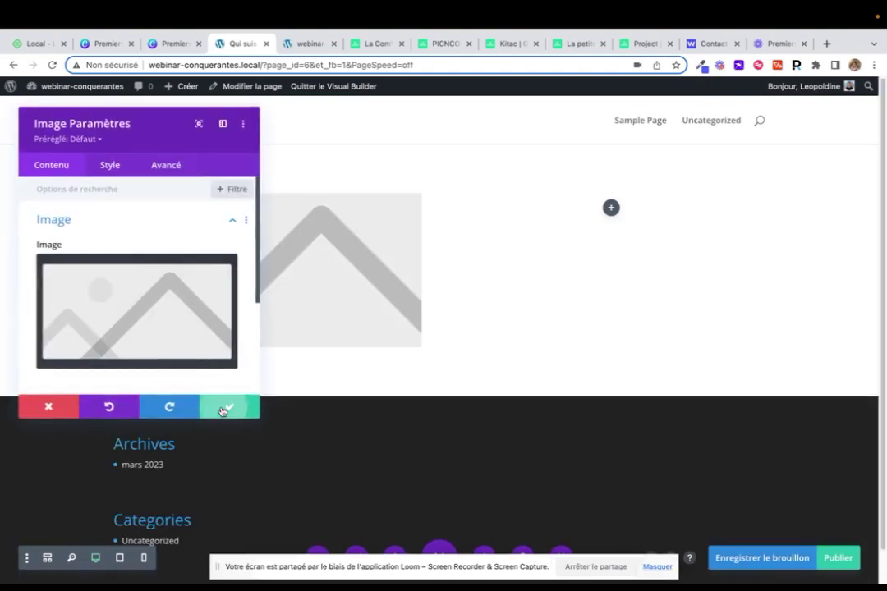
click(228, 408)
Add a Texte module with default text to the right column
click(617, 210)
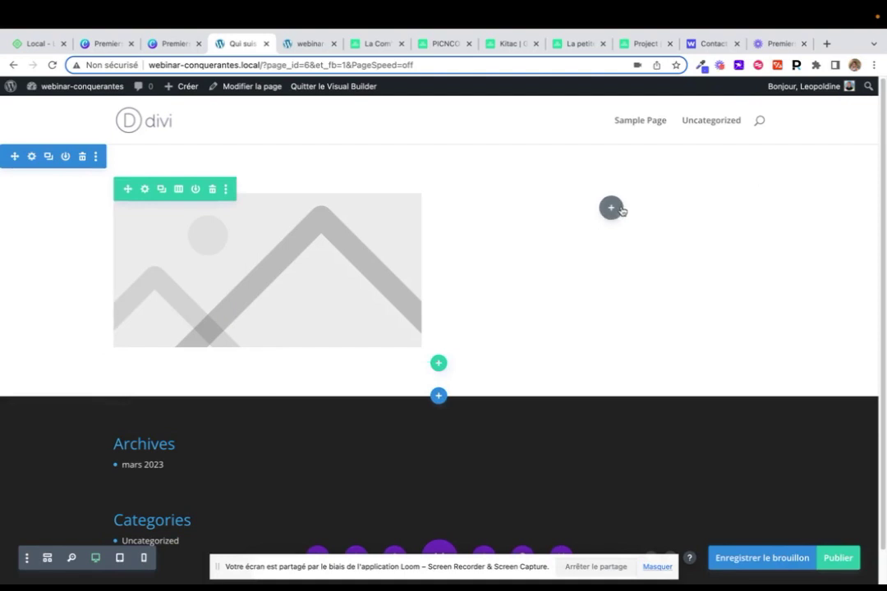
text(tex)
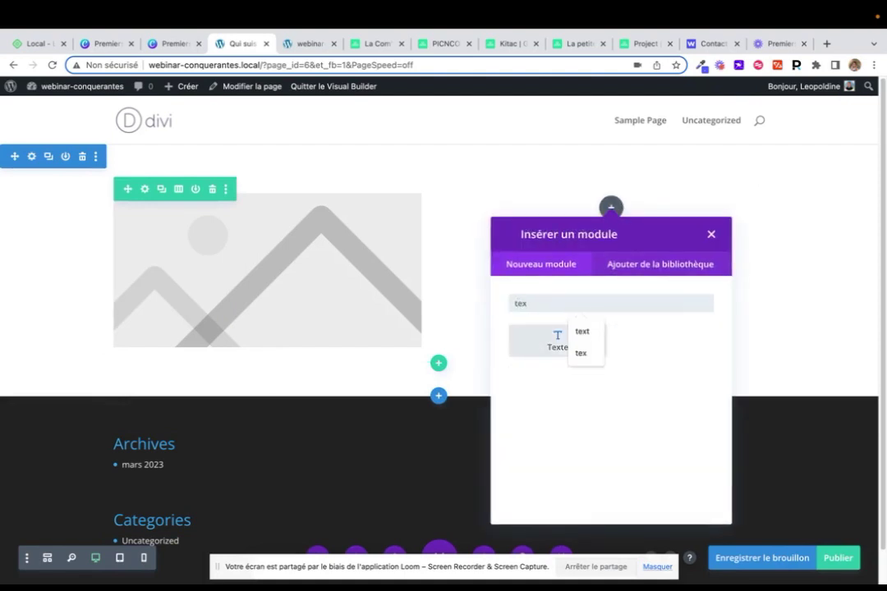
click(547, 347)
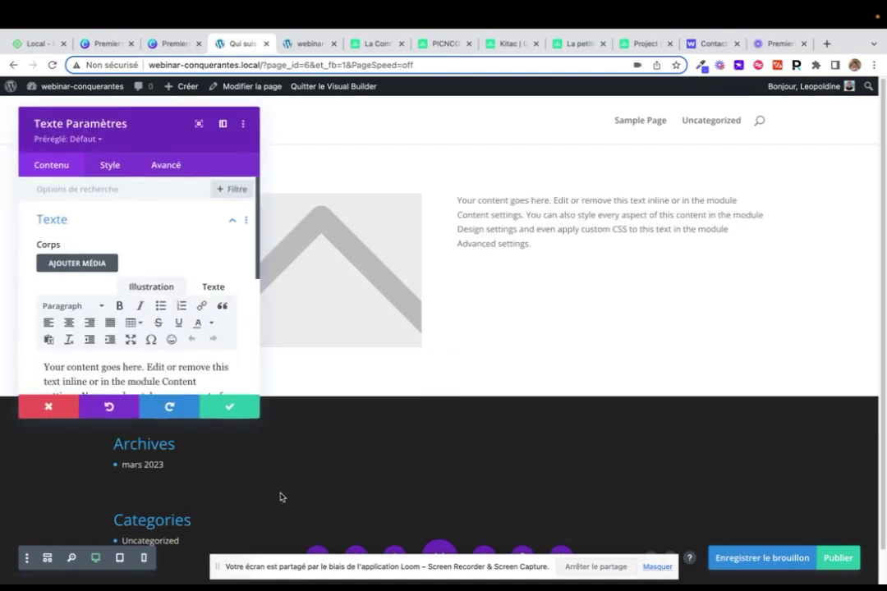
click(233, 411)
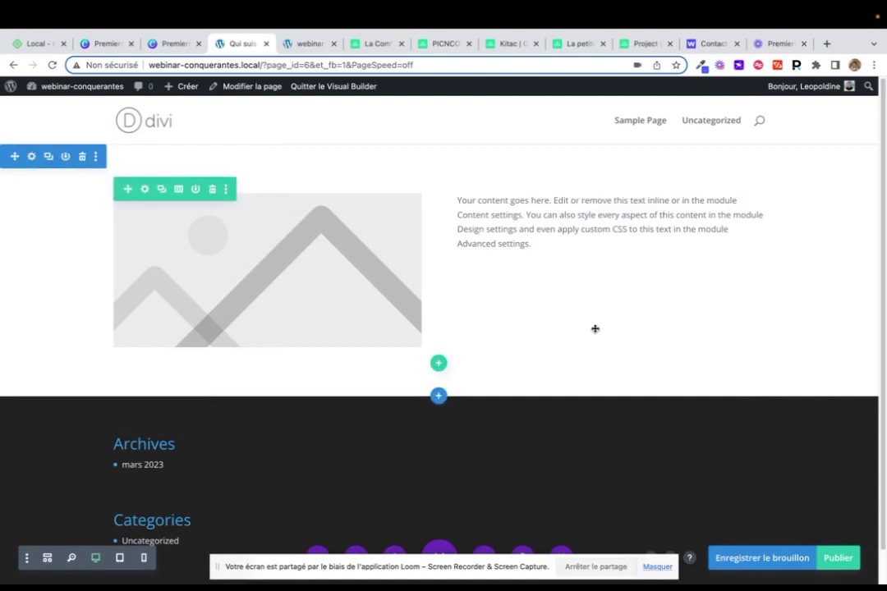
Add a Bouton module labelled 'Clics' below the text
click(610, 226)
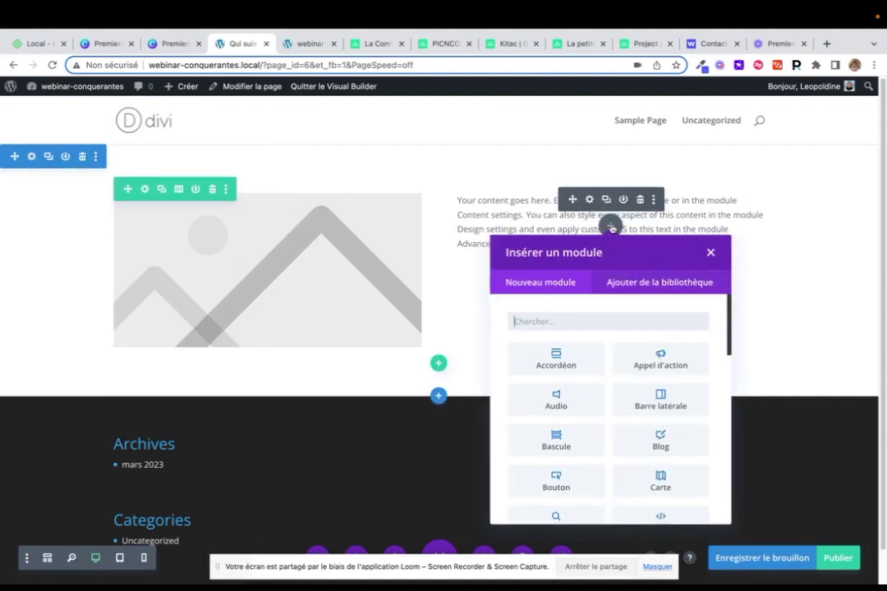
text(bour)
key(BackSpace)
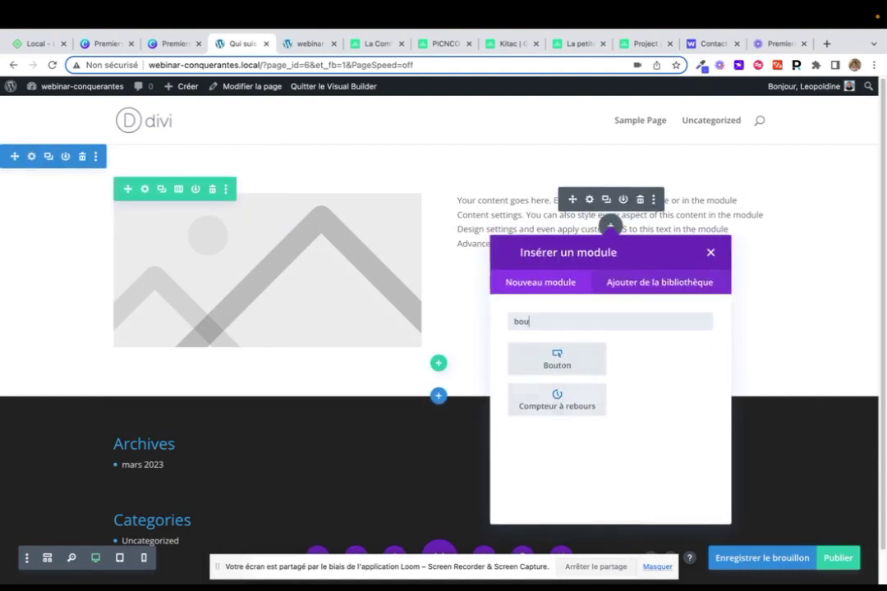
click(566, 362)
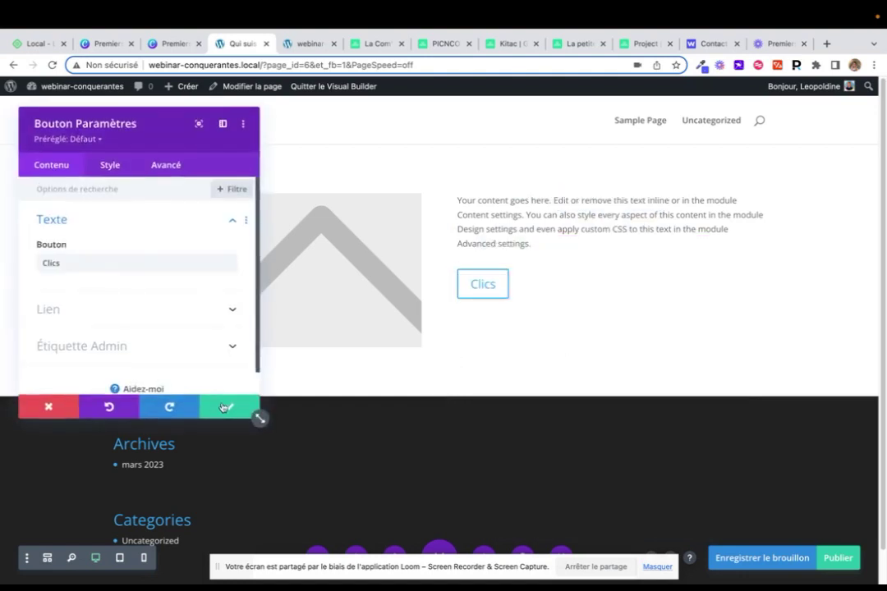
click(226, 407)
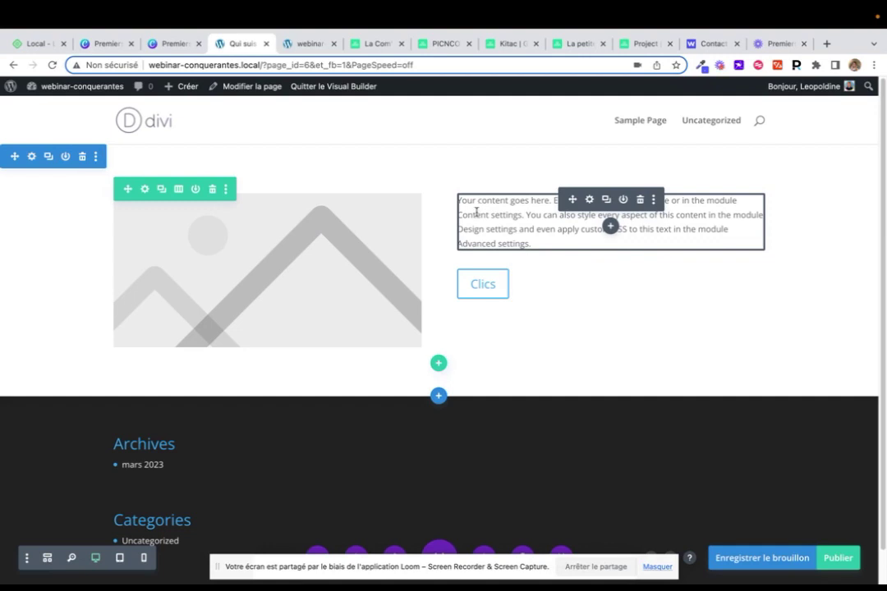
Open the Image module settings and the image selection dialog
click(245, 223)
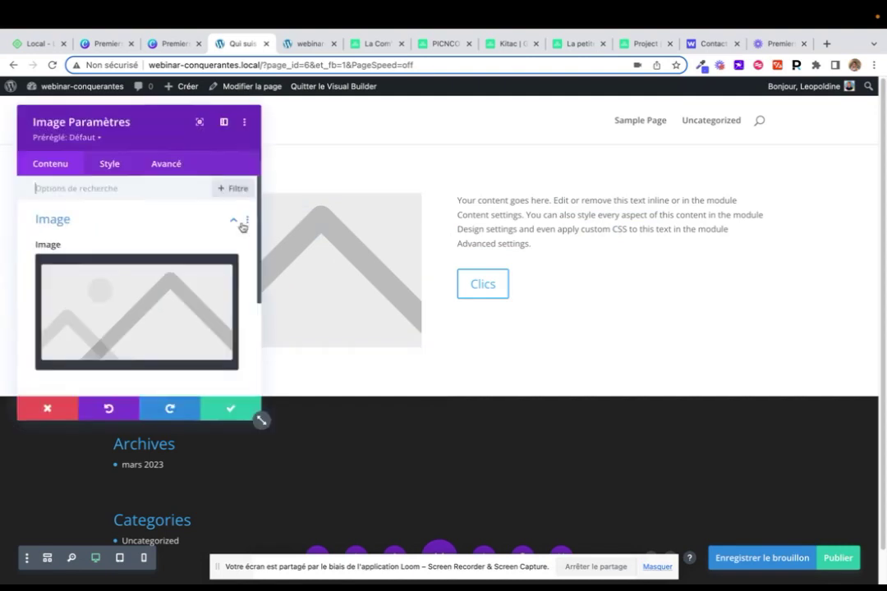
drag(175, 129, 628, 151)
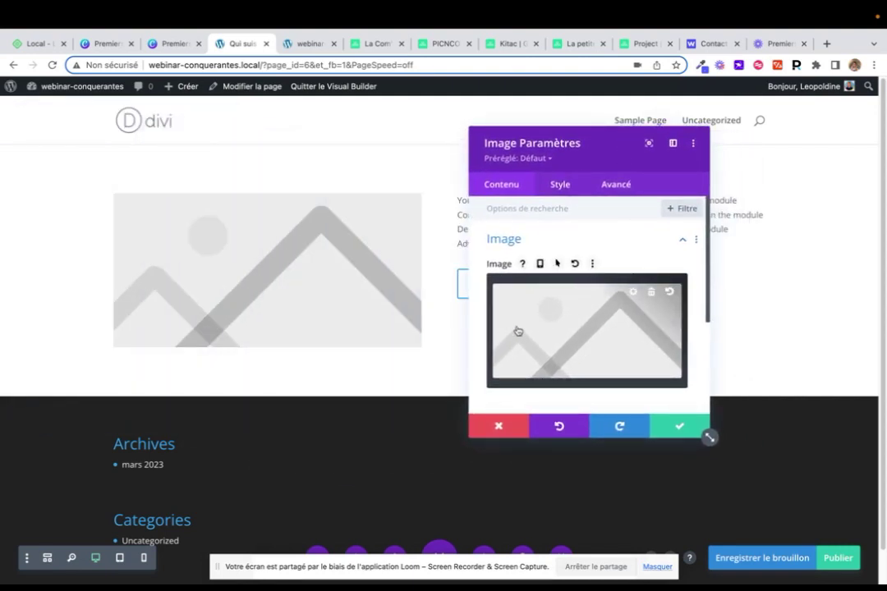
click(573, 342)
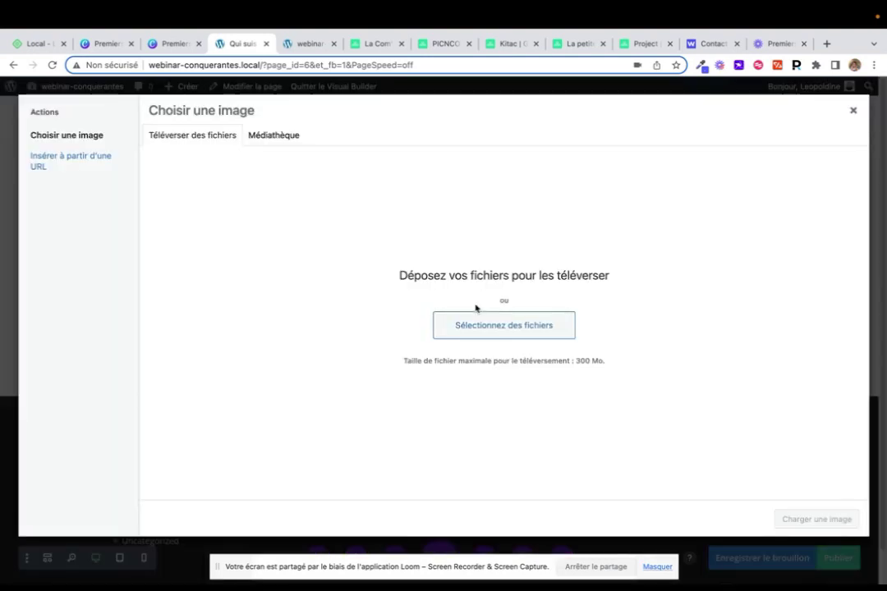
click(250, 134)
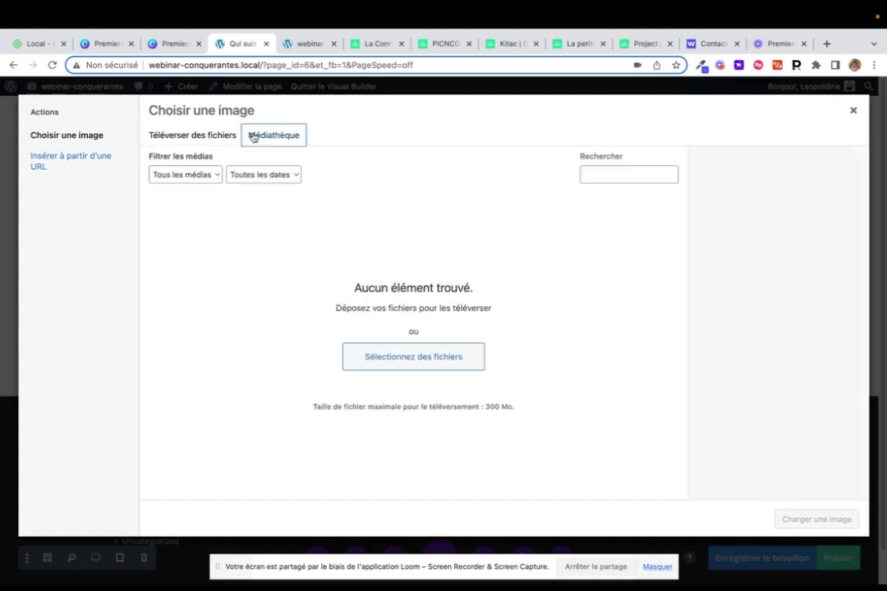
click(207, 137)
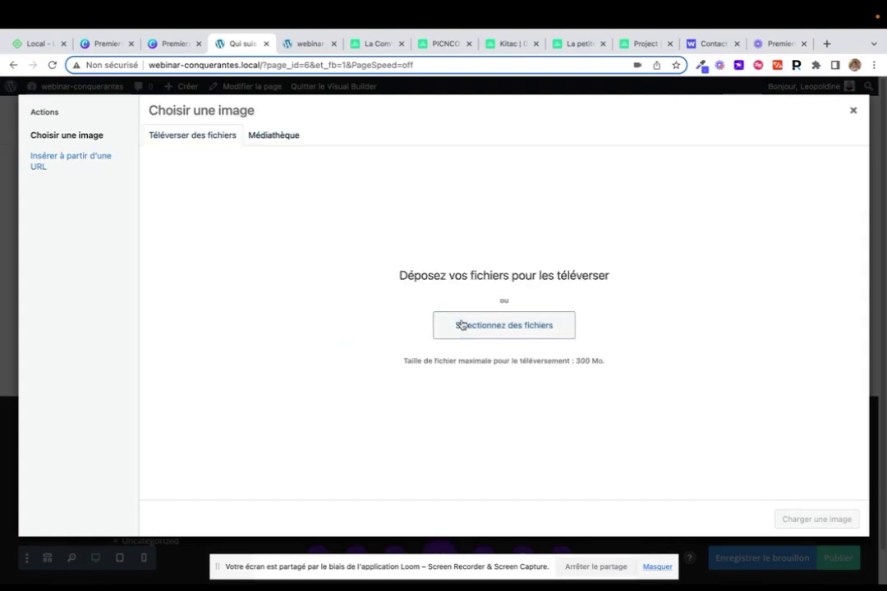
Upload fondateurs-webmyday-1-compressed.jpg and insert it into the Image module
click(462, 325)
scroll(355, 296, down, 15)
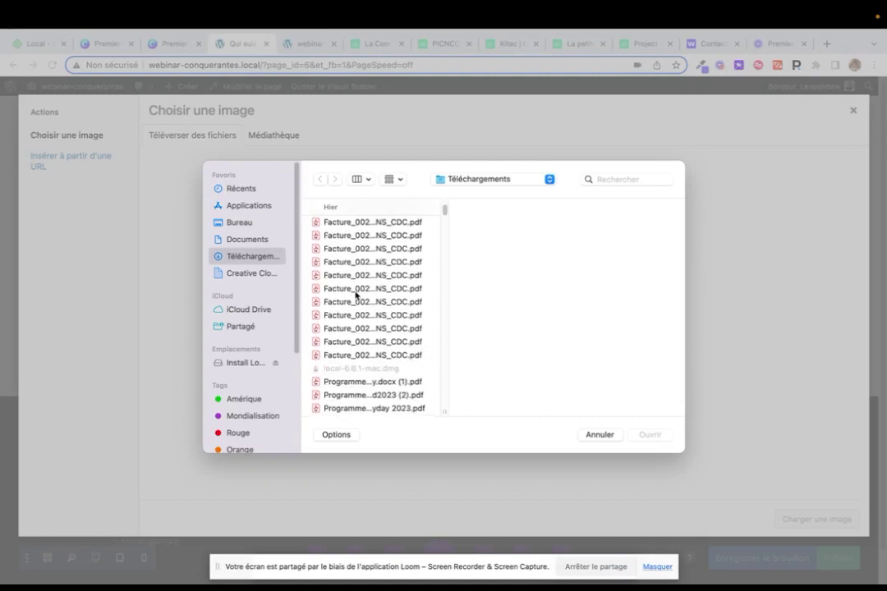
scroll(354, 294, up, 1)
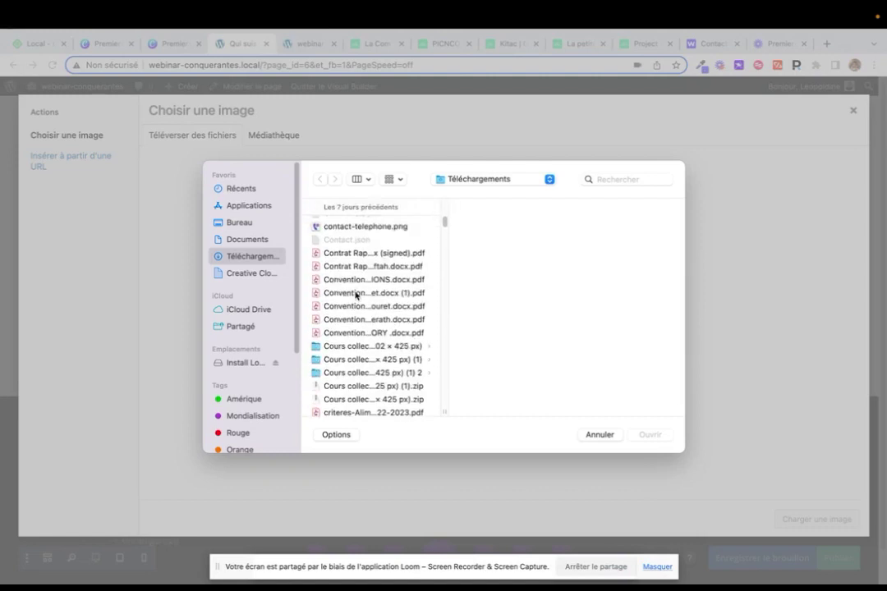
click(353, 226)
scroll(373, 314, up, 2)
scroll(374, 314, up, 3)
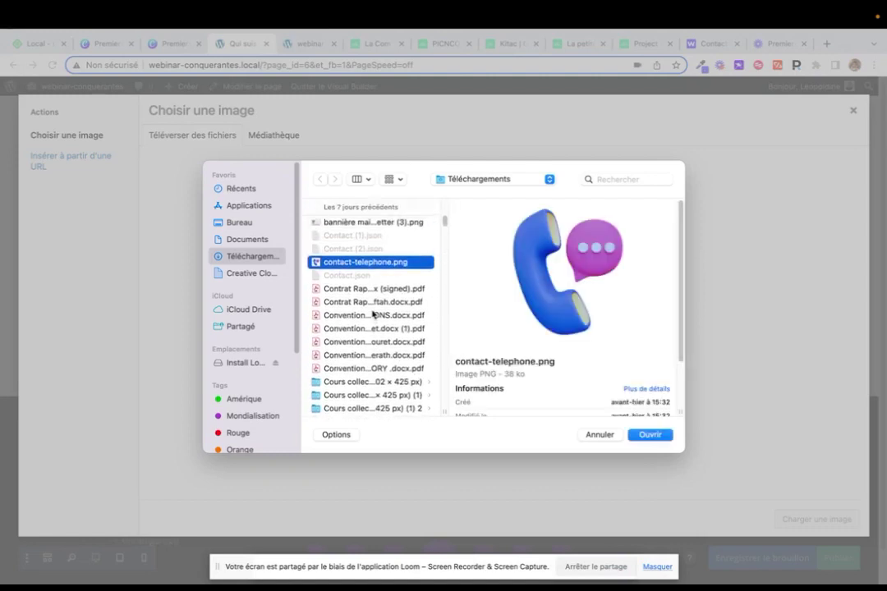
scroll(340, 250, down, 10)
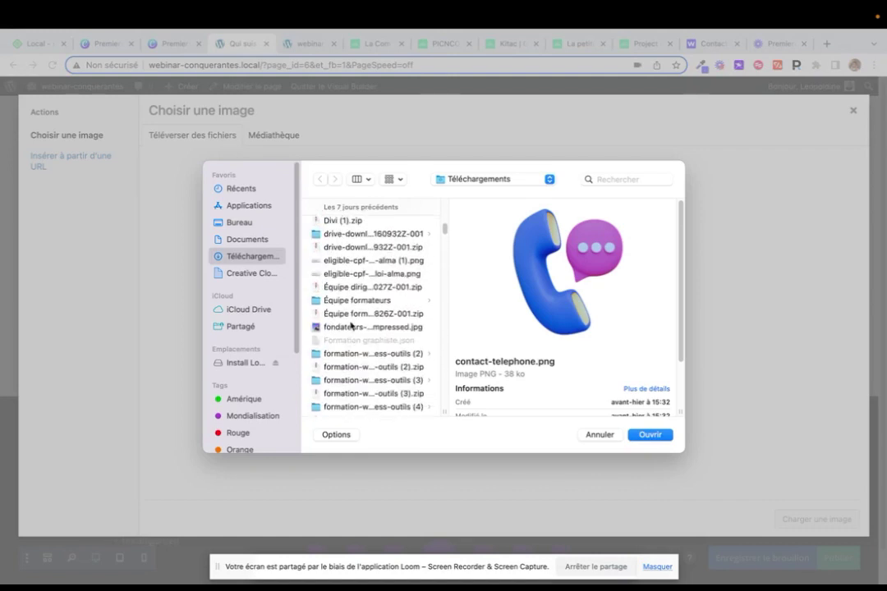
click(351, 327)
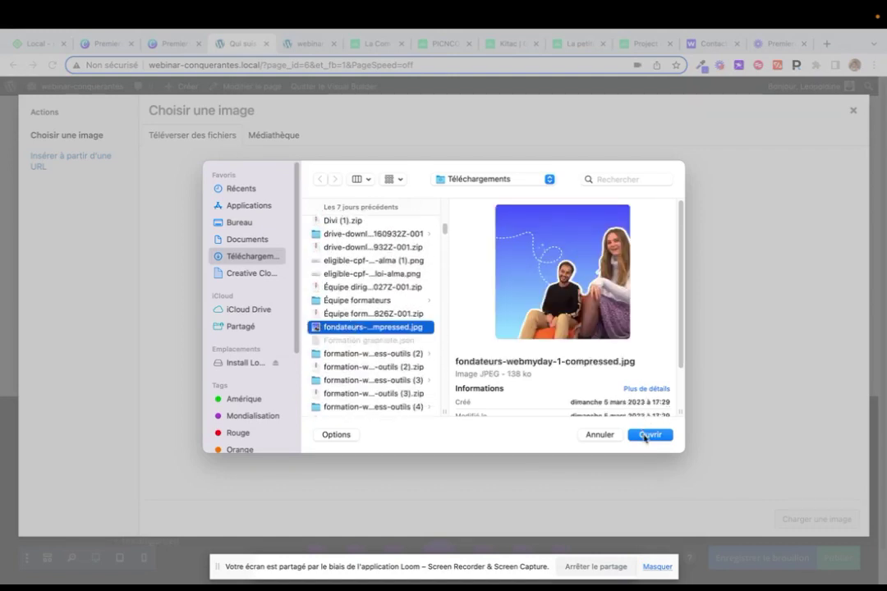
click(649, 435)
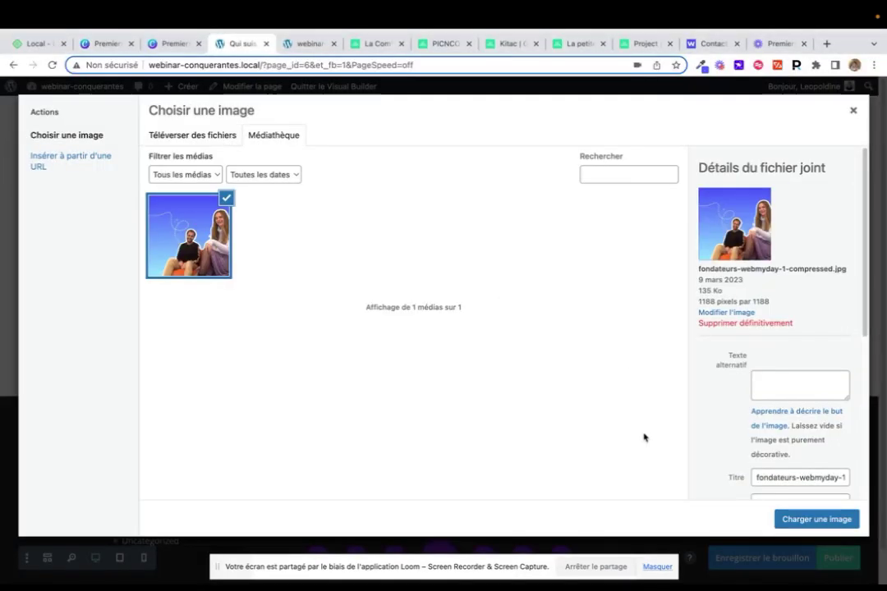
click(804, 517)
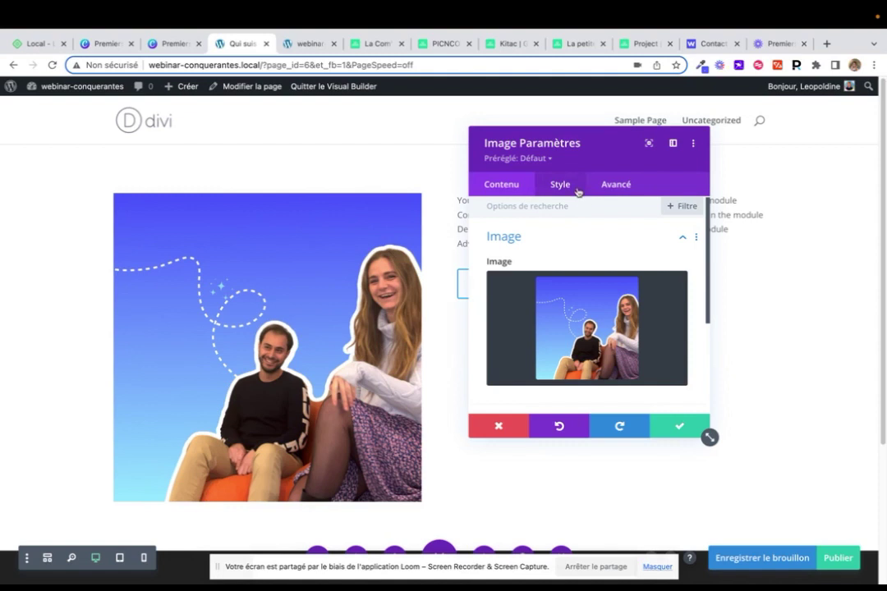
click(577, 189)
Set the photo's maximum width to 74% and centre it in its column
click(580, 276)
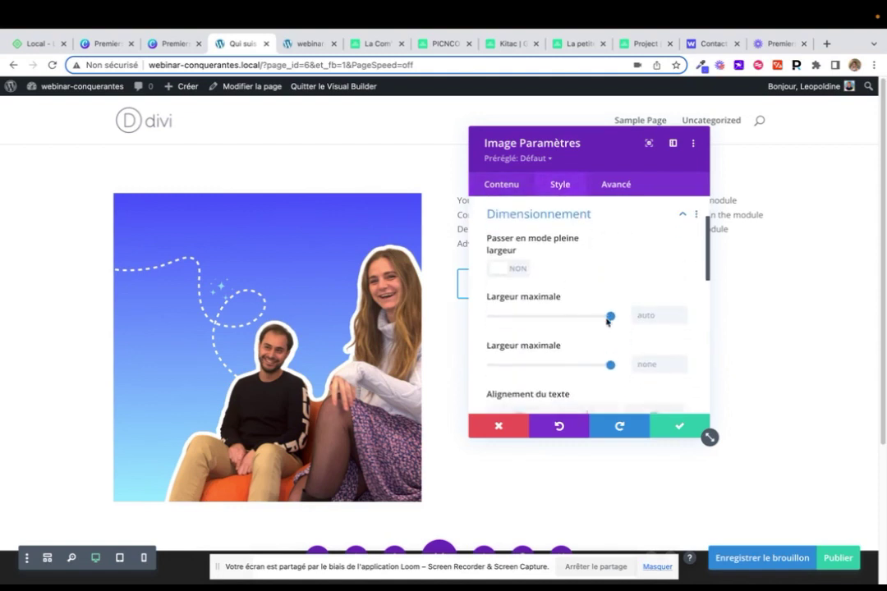
drag(610, 320, 580, 324)
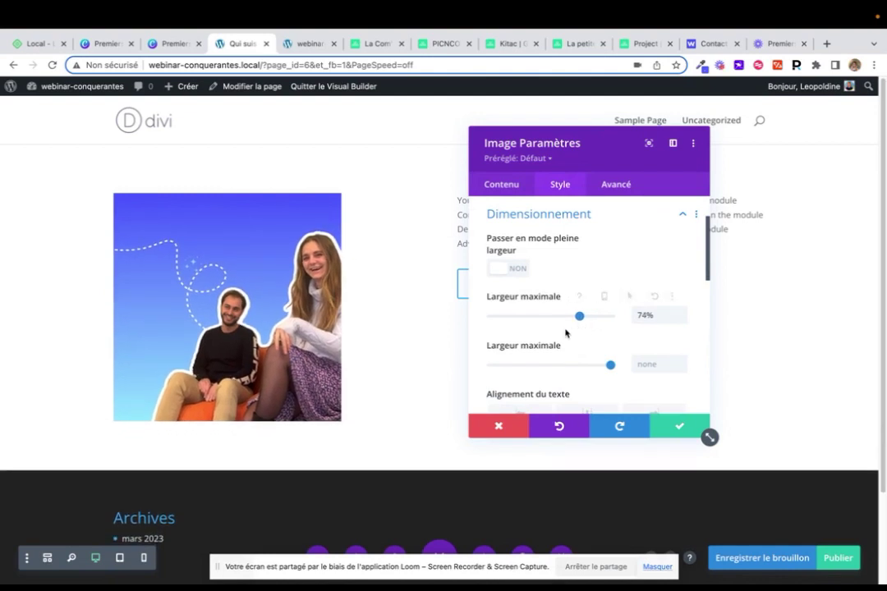
scroll(559, 345, down, 1)
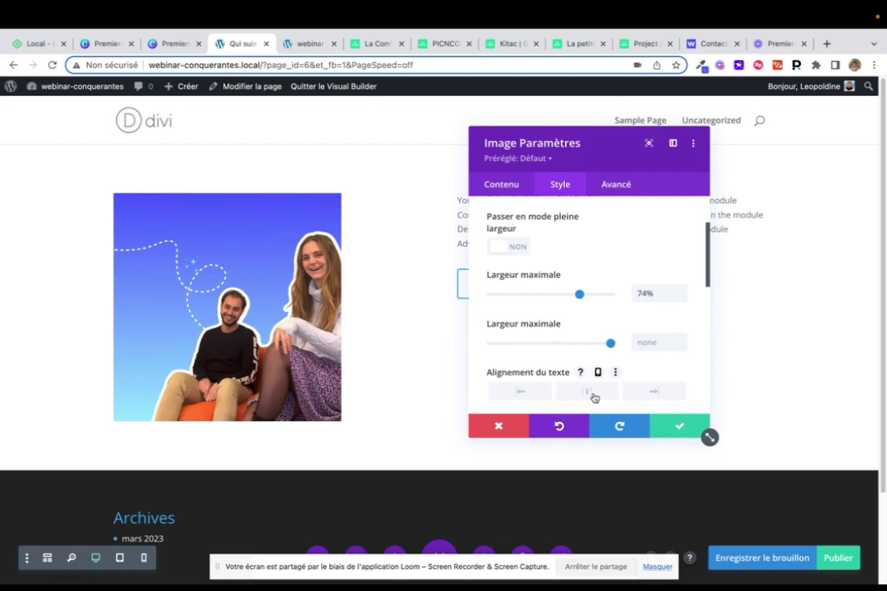
click(593, 396)
scroll(591, 386, down, 5)
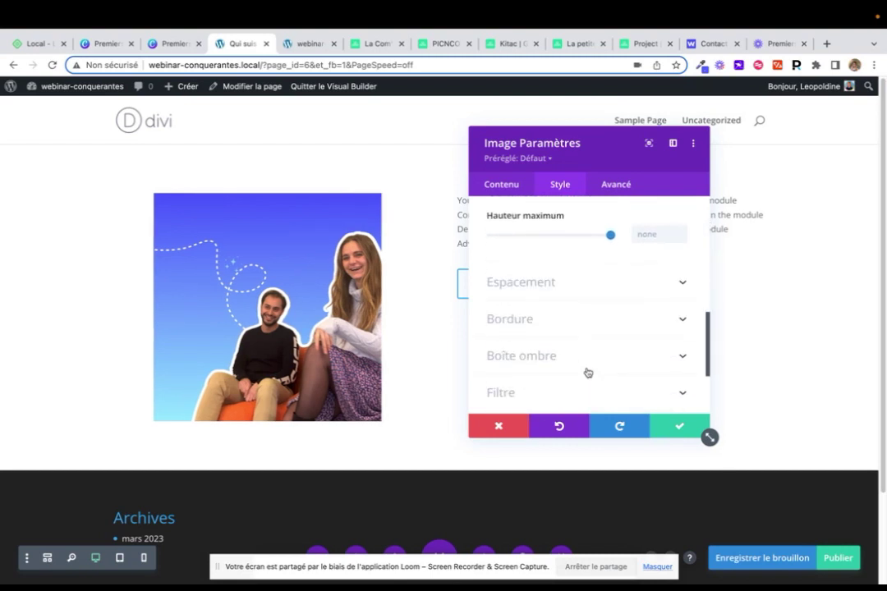
scroll(588, 373, down, 1)
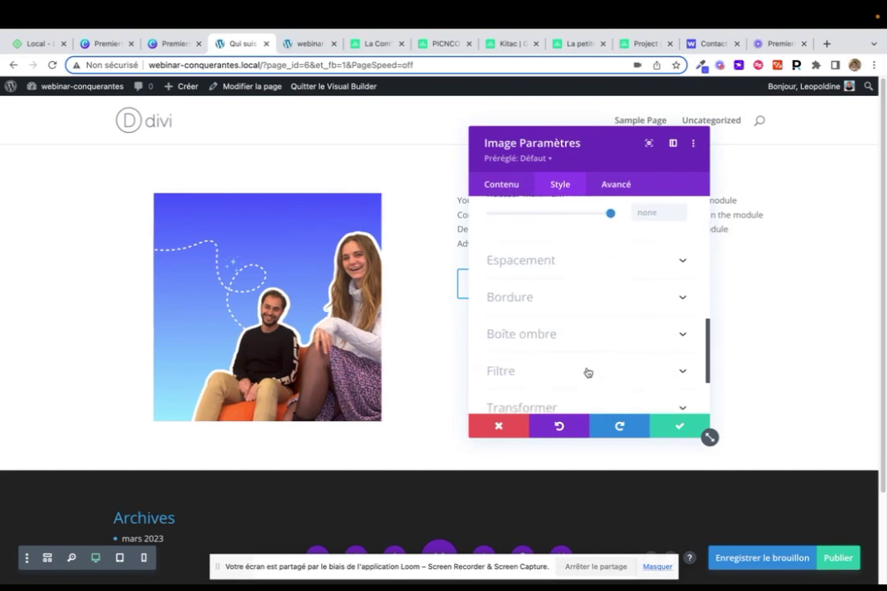
Give the photo a soft shadow, 40px rounded corners and a red border, then save
click(535, 335)
click(564, 273)
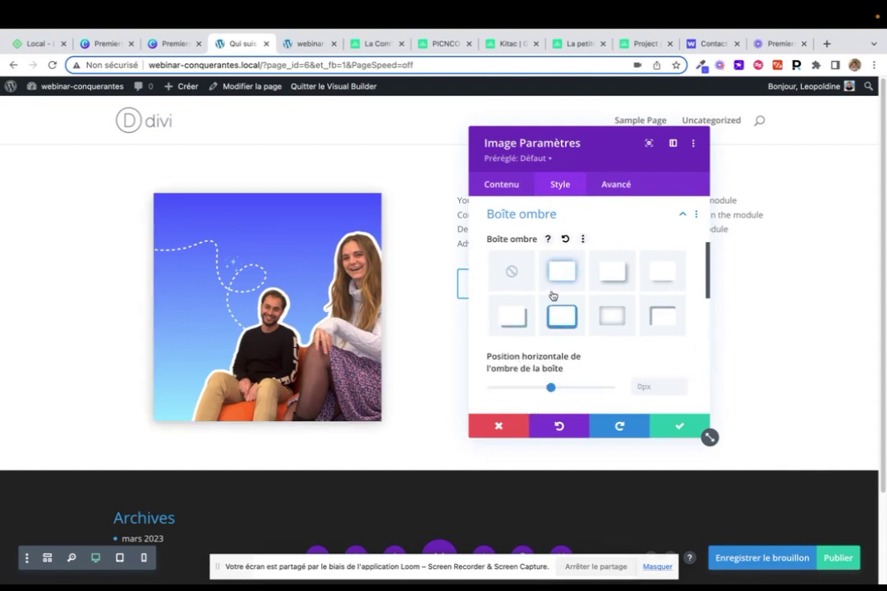
scroll(535, 294, up, 2)
click(567, 289)
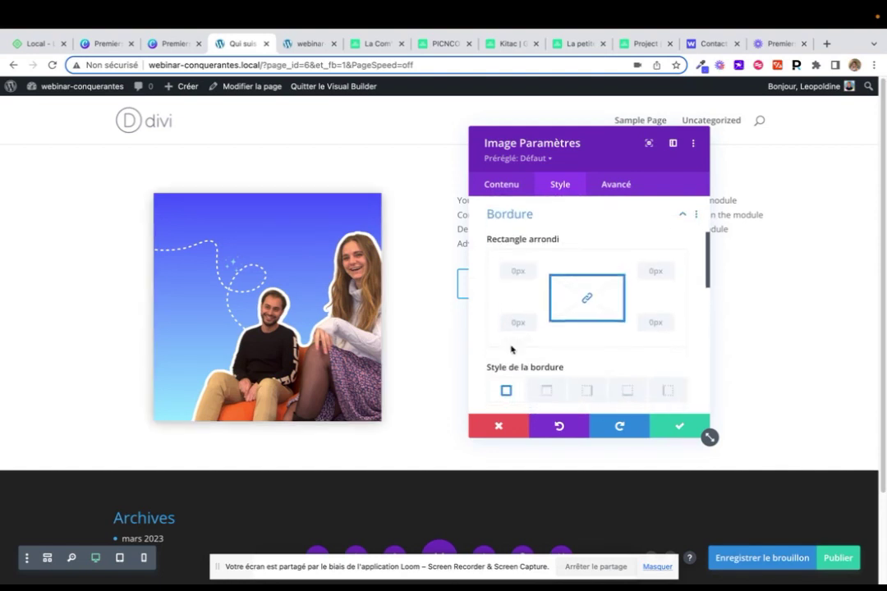
mouse_move(511, 339)
mouse_down()
mouse_move(530, 339)
mouse_move(501, 327)
mouse_up()
scroll(571, 341, down, 3)
click(566, 378)
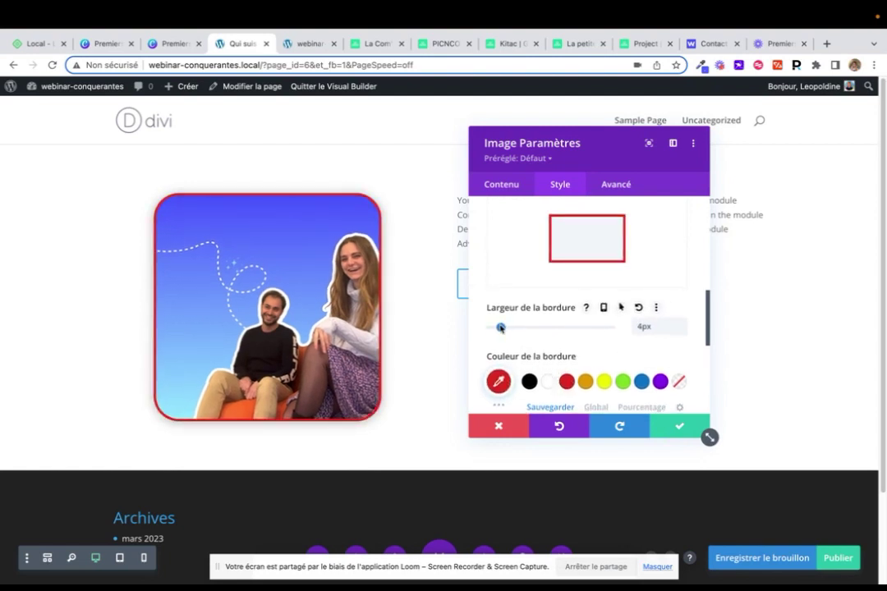
click(680, 431)
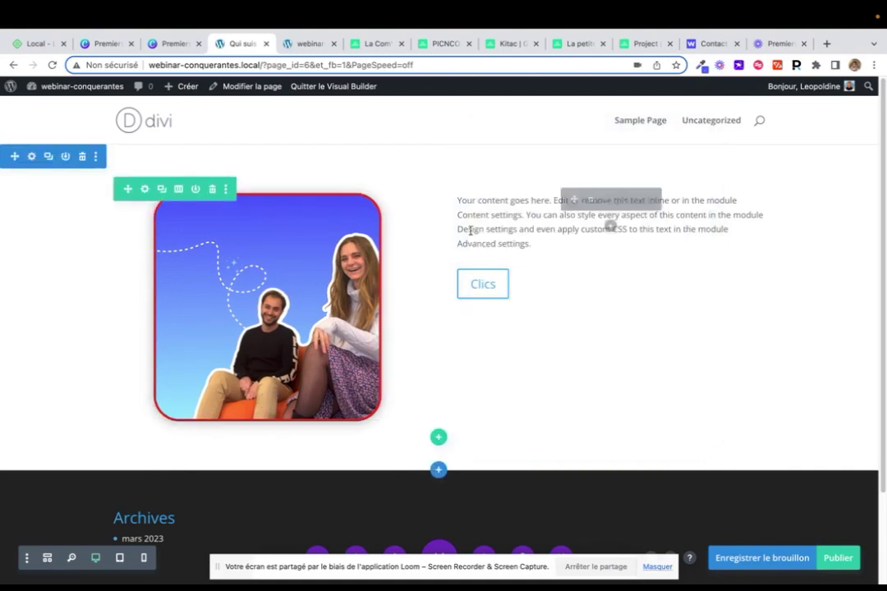
Format the word TITRE in the text module as a Heading 2
click(588, 200)
key(Return)
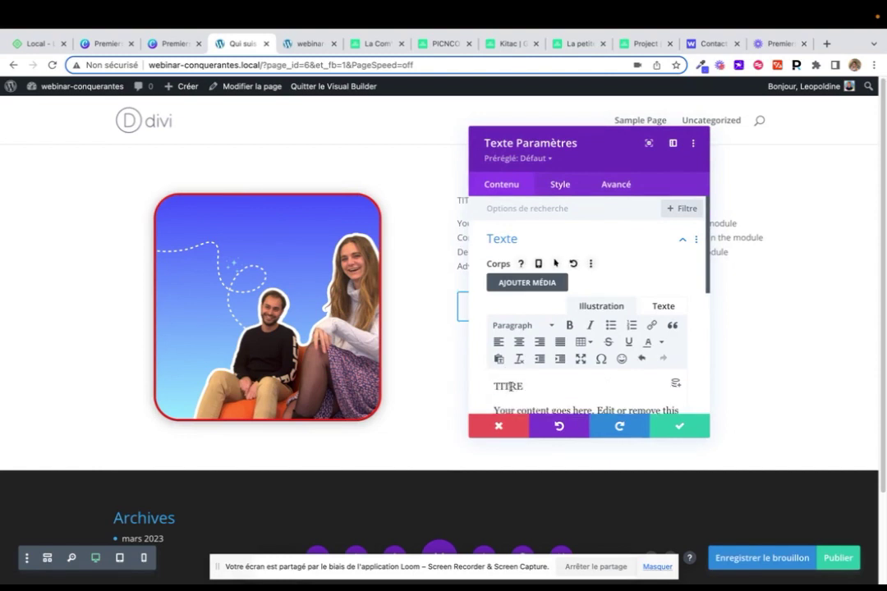
double_click(508, 385)
click(522, 326)
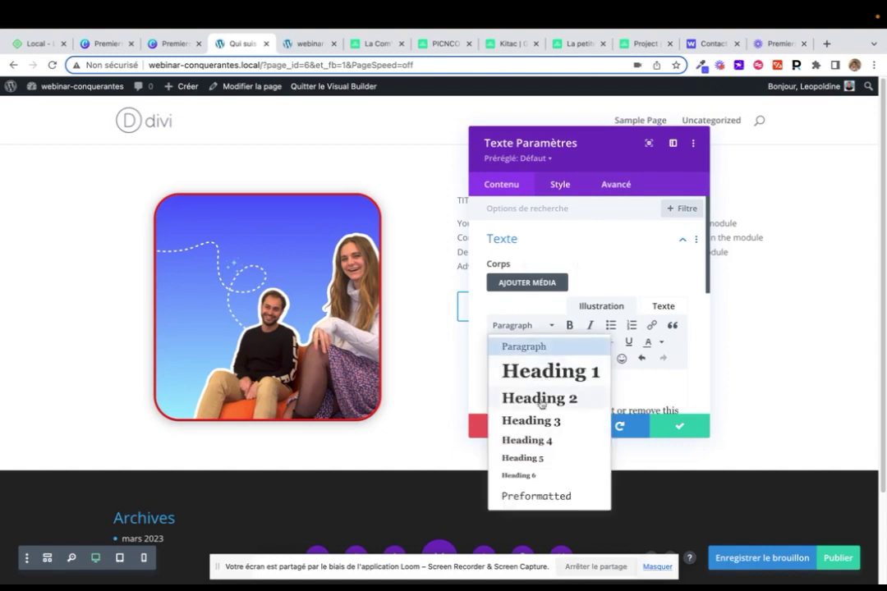
click(540, 399)
drag(578, 142, 203, 140)
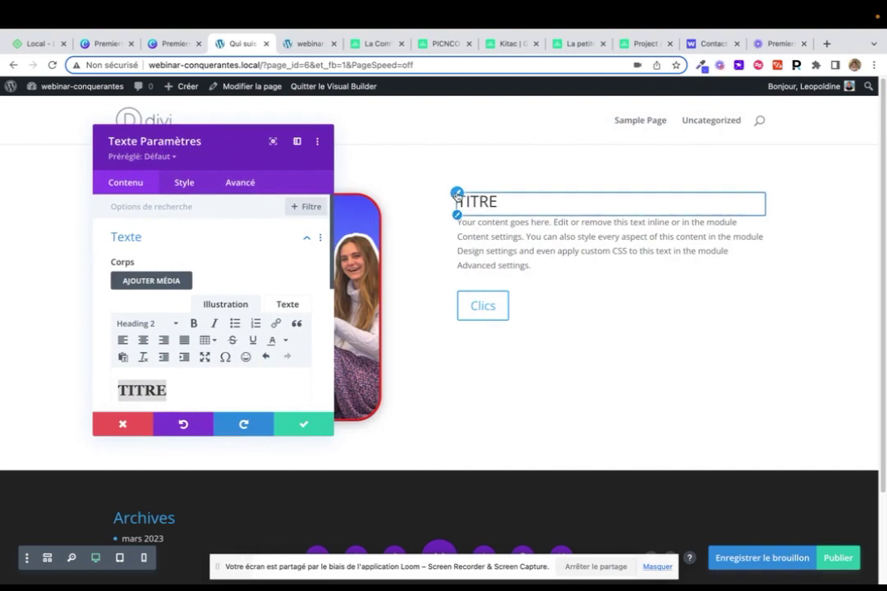
Make the TITRE heading bold and colour it dark teal
click(184, 182)
scroll(198, 313, down, 10)
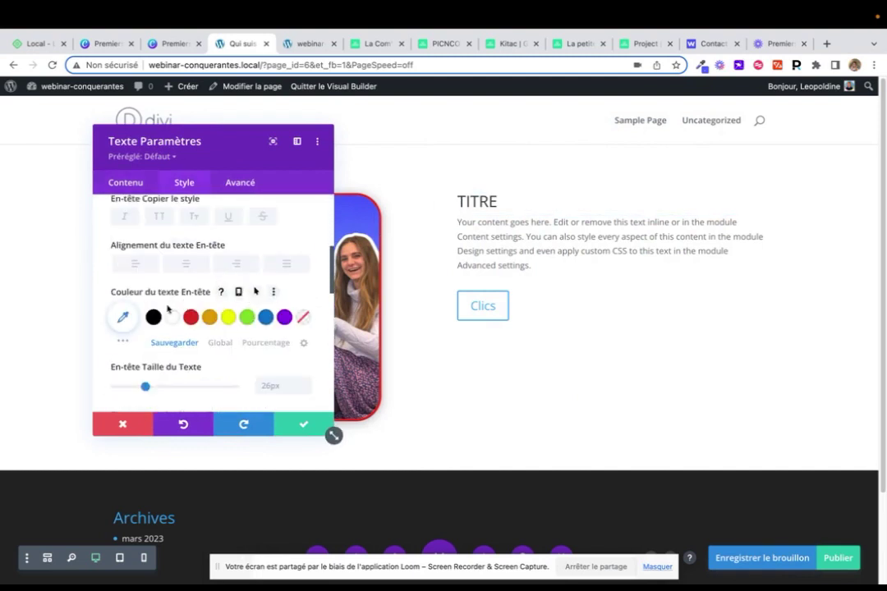
scroll(154, 308, up, 4)
click(160, 260)
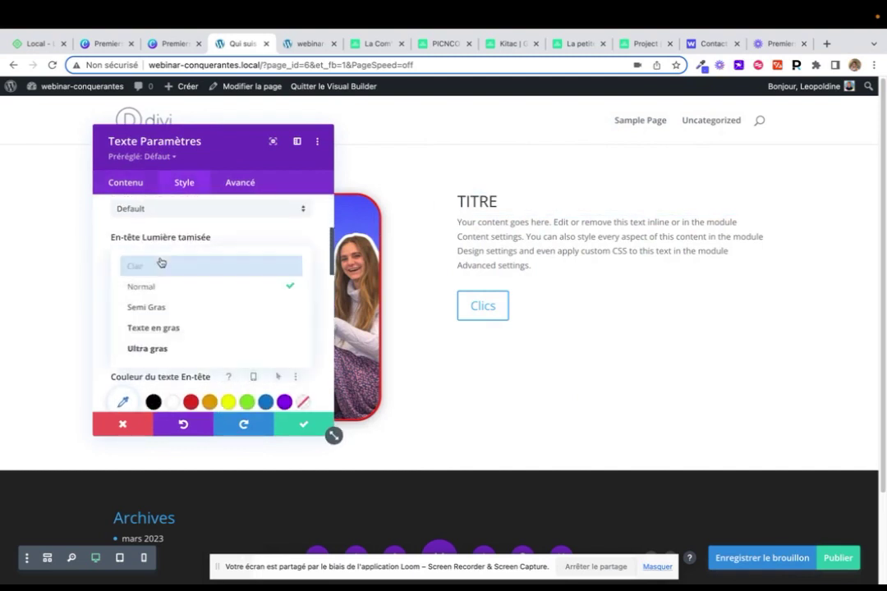
click(170, 330)
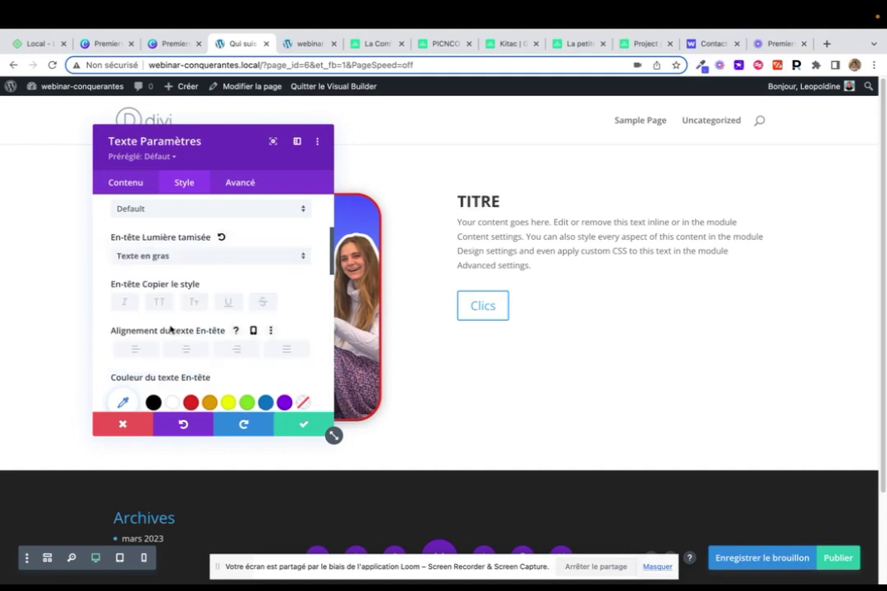
scroll(171, 329, down, 1)
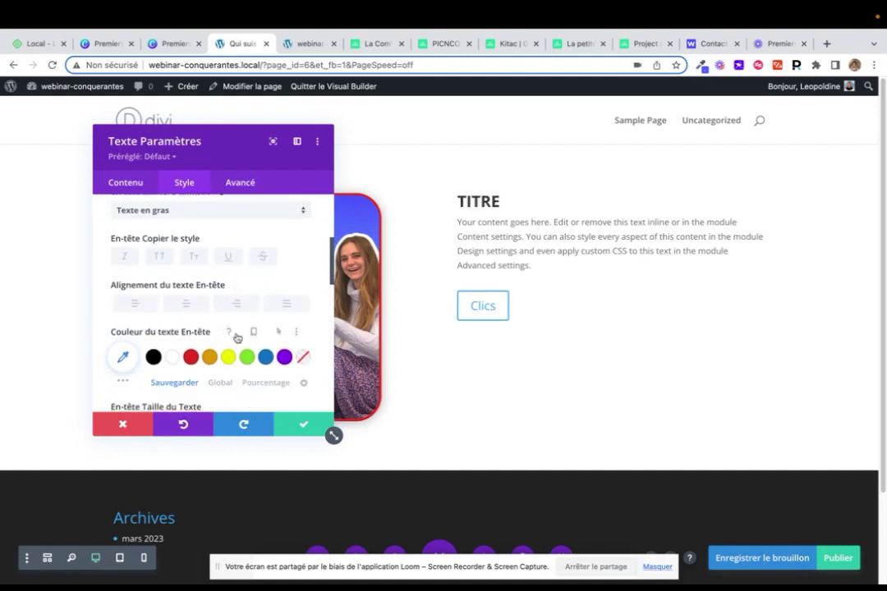
click(246, 359)
click(123, 357)
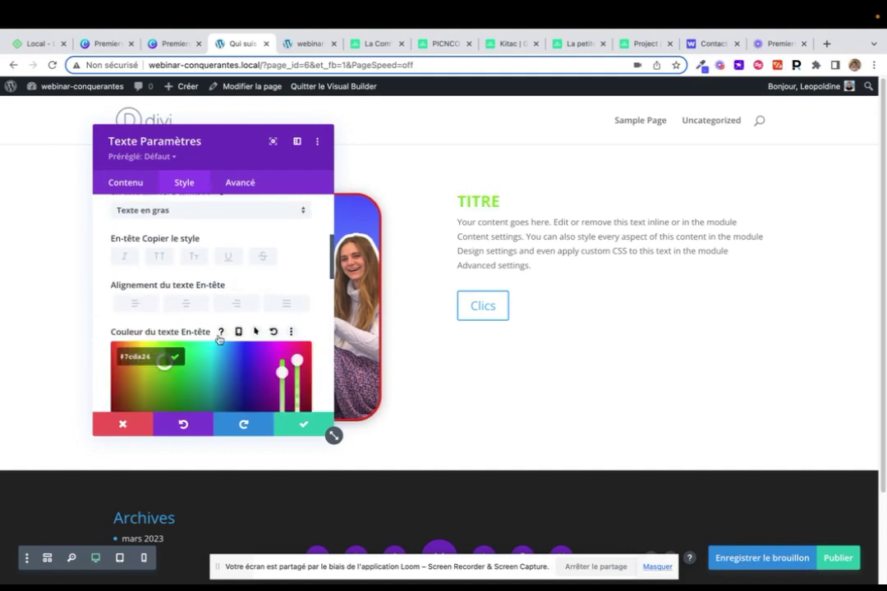
scroll(221, 328, down, 3)
click(216, 279)
Give the TITRE heading 7px letter spacing and save the text settings
scroll(141, 258, down, 3)
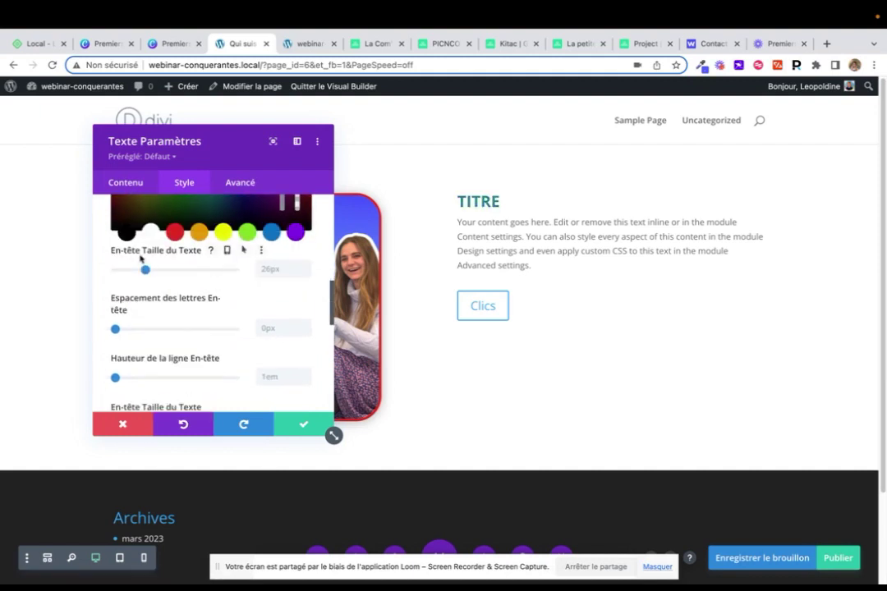
scroll(140, 259, down, 2)
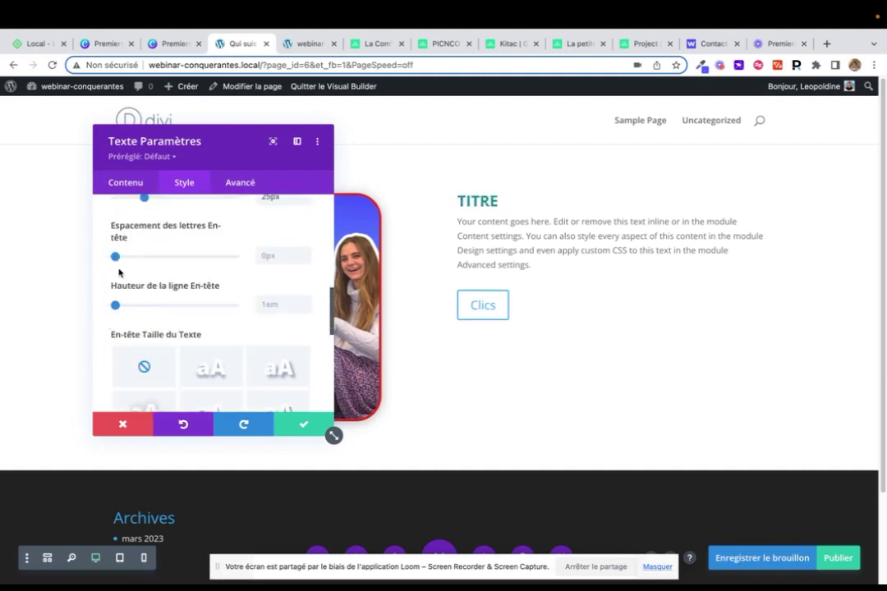
mouse_move(115, 256)
mouse_down()
mouse_move(183, 257)
mouse_move(124, 260)
mouse_up()
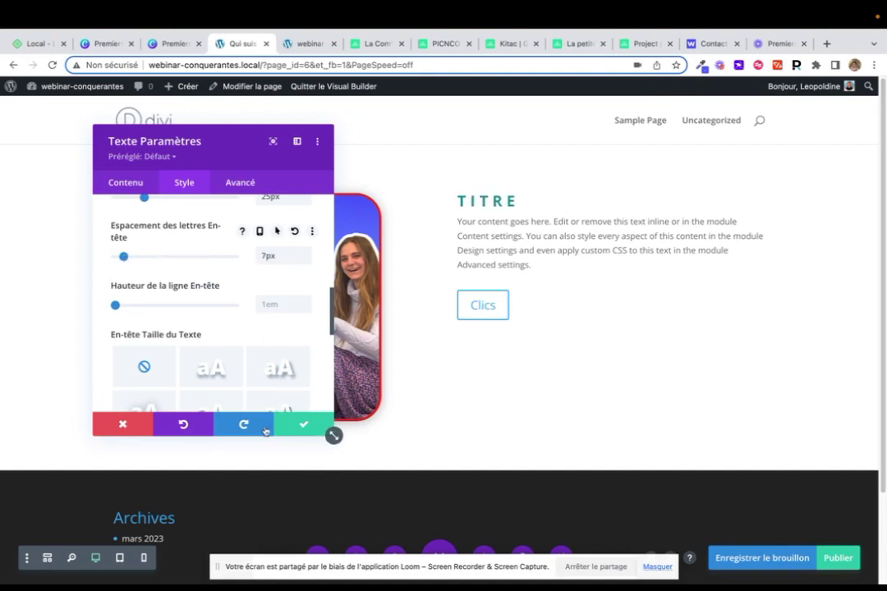
click(301, 425)
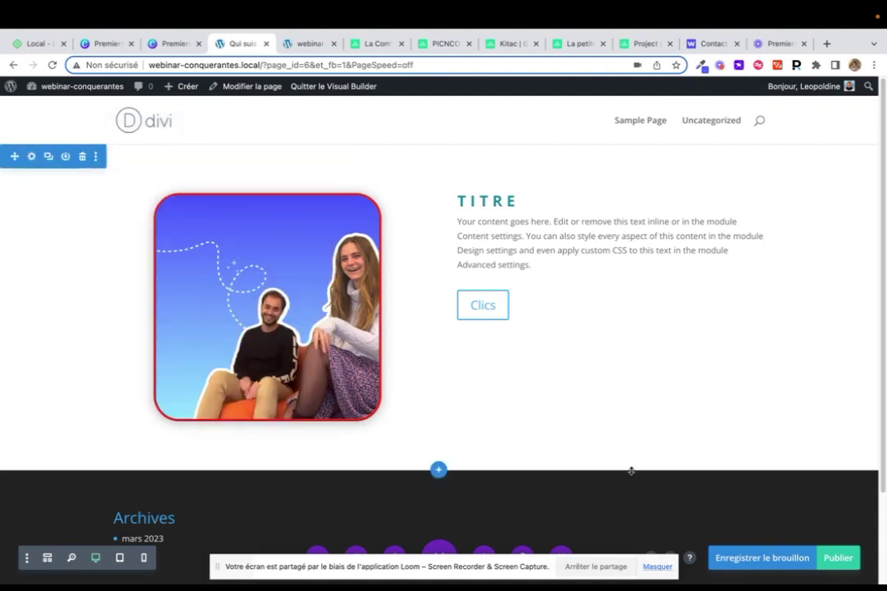
Publish the Qui suis je ? page and leave the Visual Builder for the WordPress admin
click(839, 566)
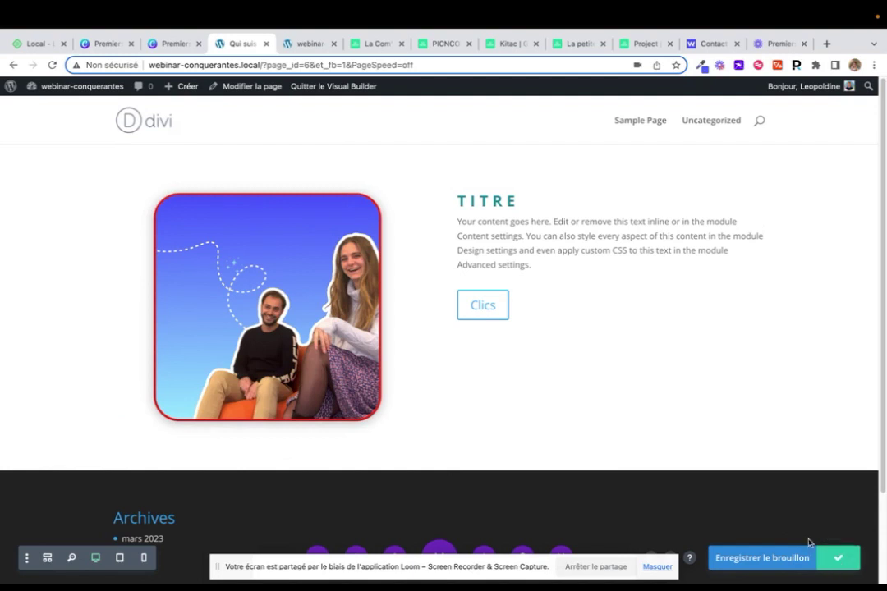
click(332, 86)
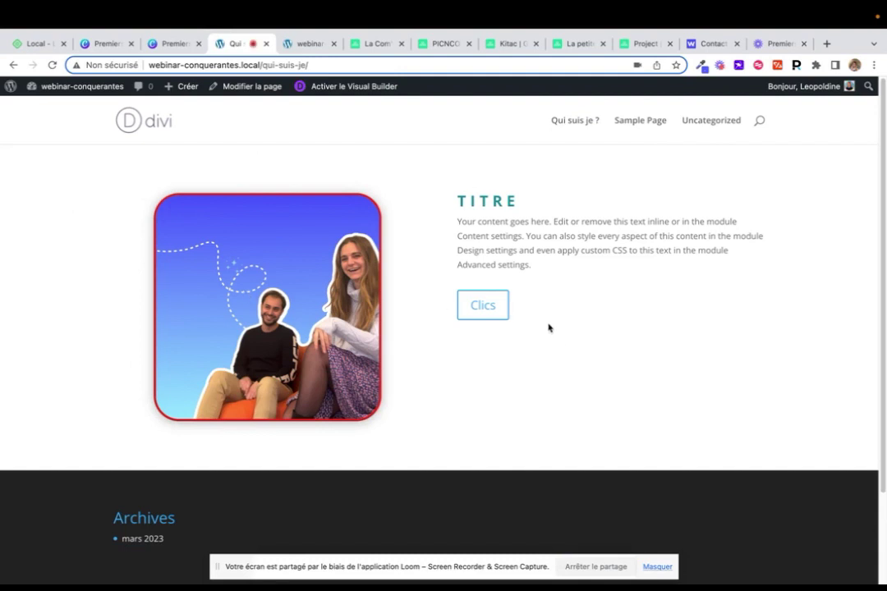
mouse_move(10, 85)
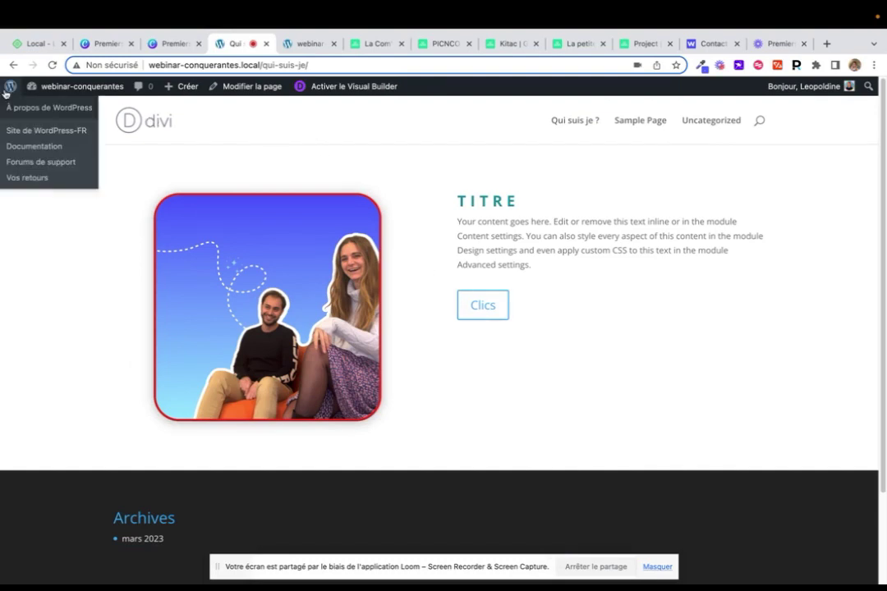
click(34, 108)
Confirm Qui suis je ? is published under Toutes les pages, then go to Apparence > Menus
mouse_move(31, 185)
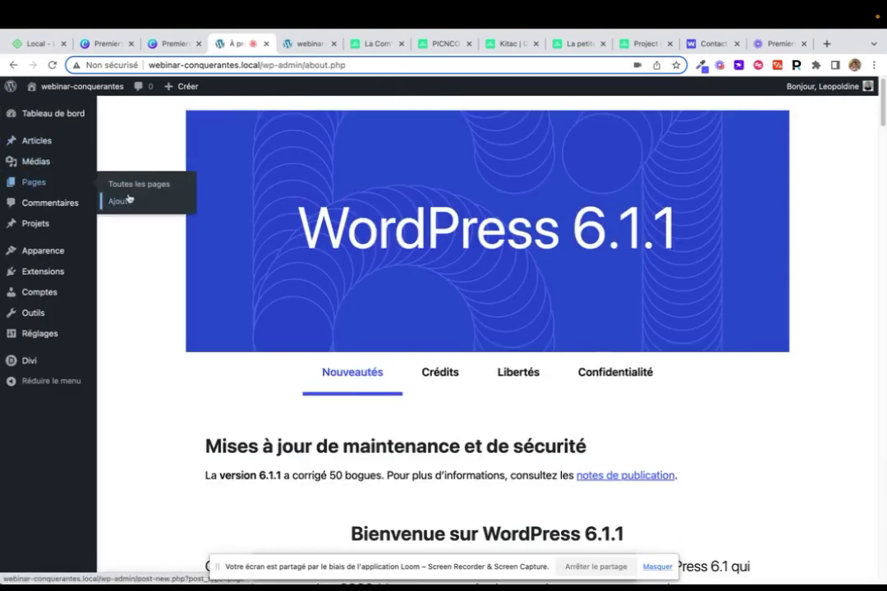
click(131, 183)
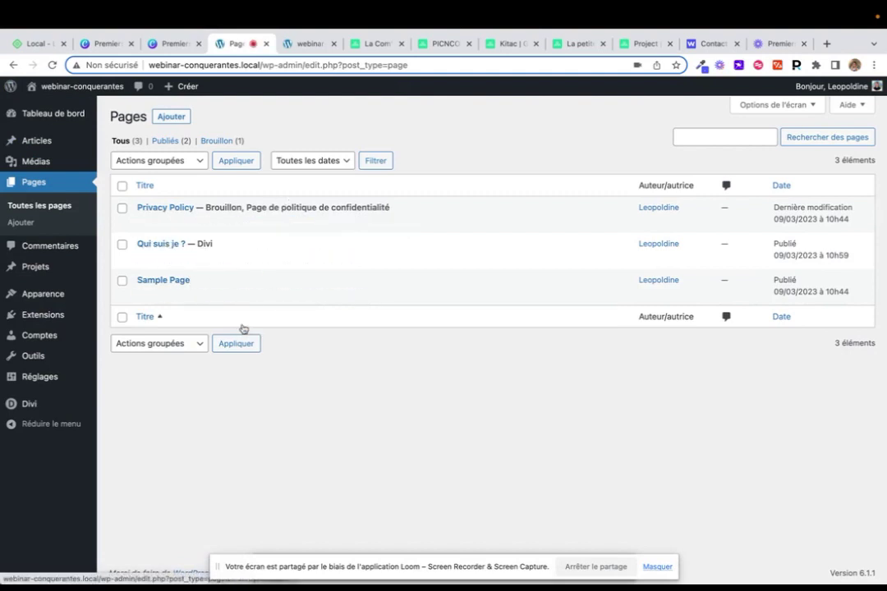
mouse_move(49, 295)
click(121, 348)
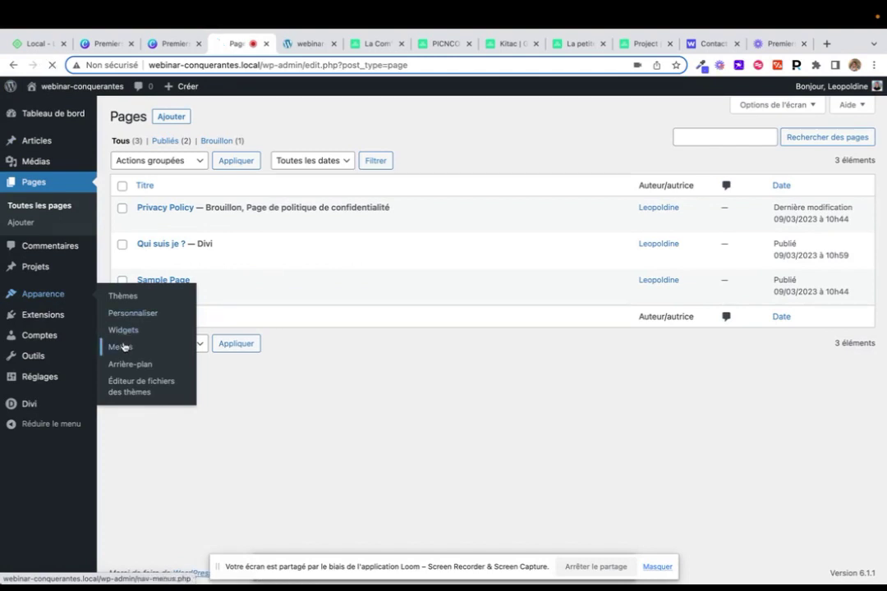
Create a menu named Menu Principal assigned to the Menu Principal location
click(378, 261)
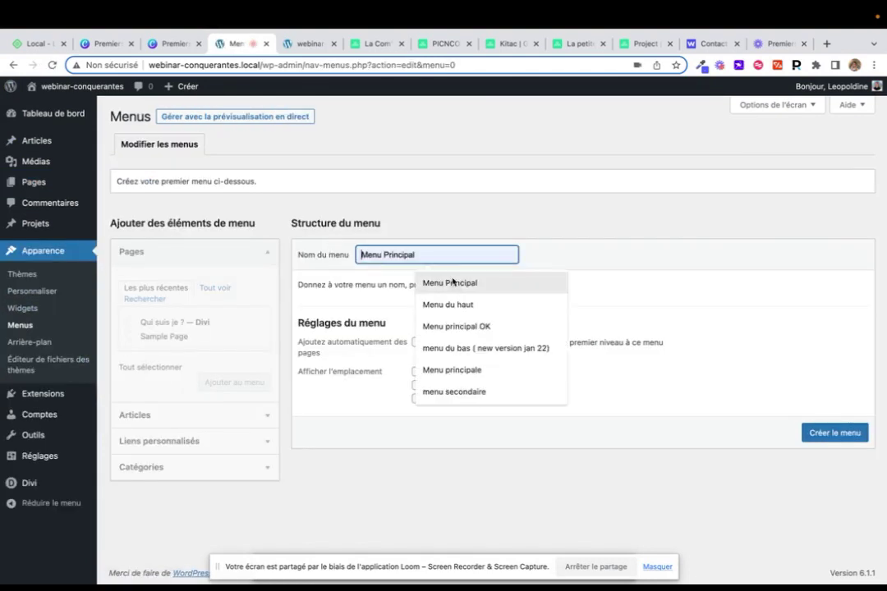
click(453, 282)
click(452, 375)
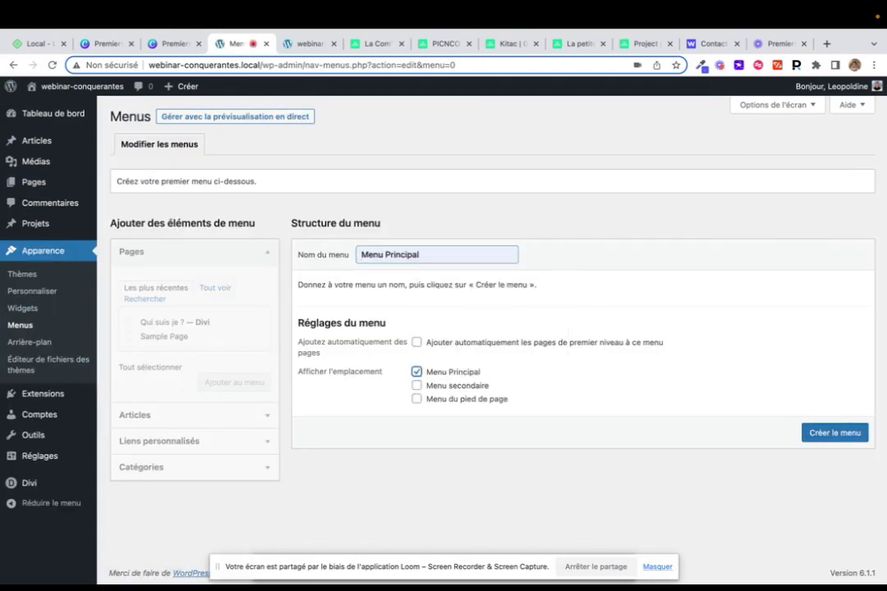
click(825, 427)
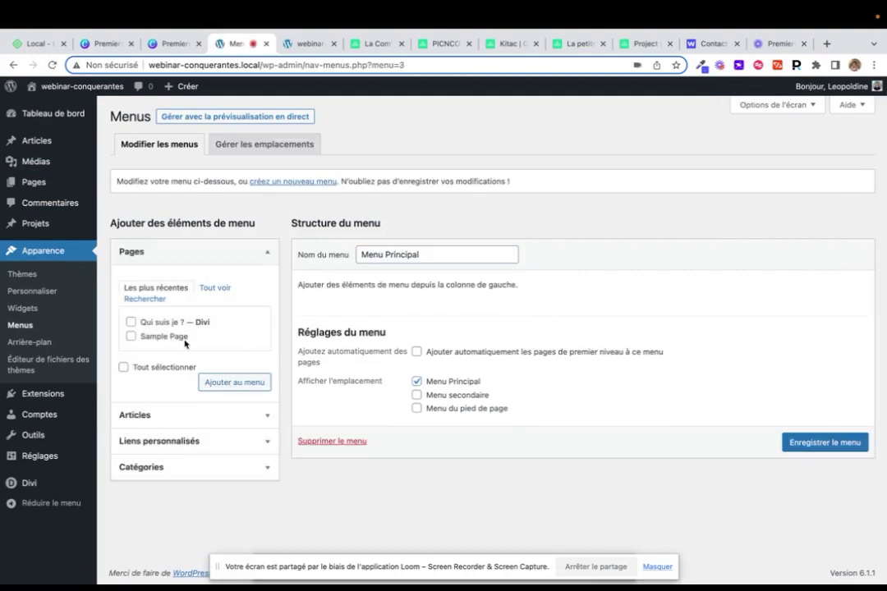
Add Qui suis je ? and Sample Page, nesting Sample Page under Qui suis je ?, then view GlooMaps
click(131, 322)
click(213, 381)
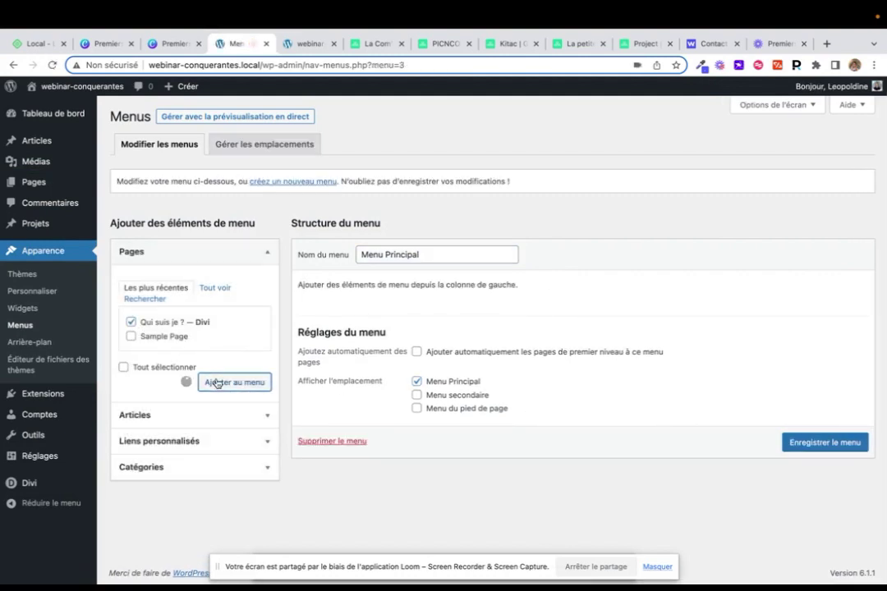
click(131, 337)
click(226, 382)
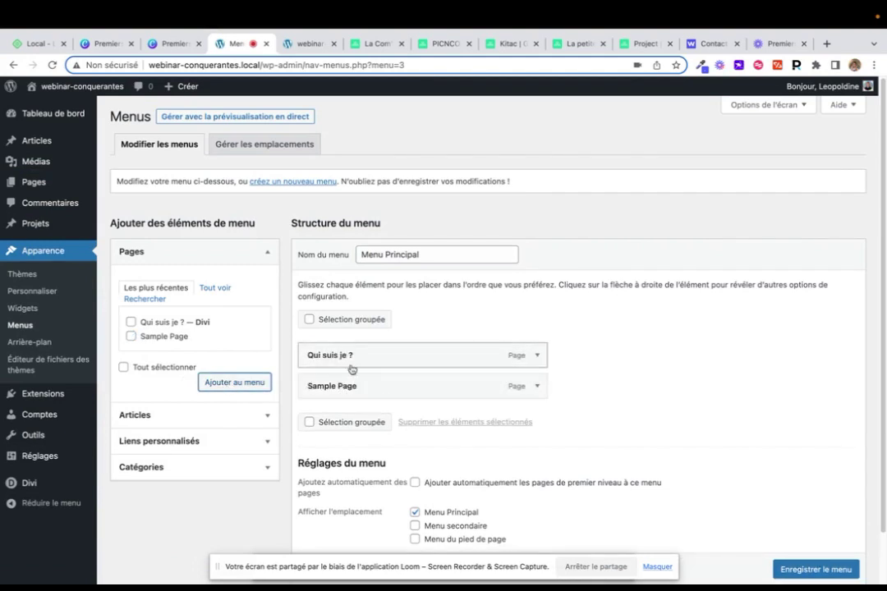
drag(344, 386, 361, 386)
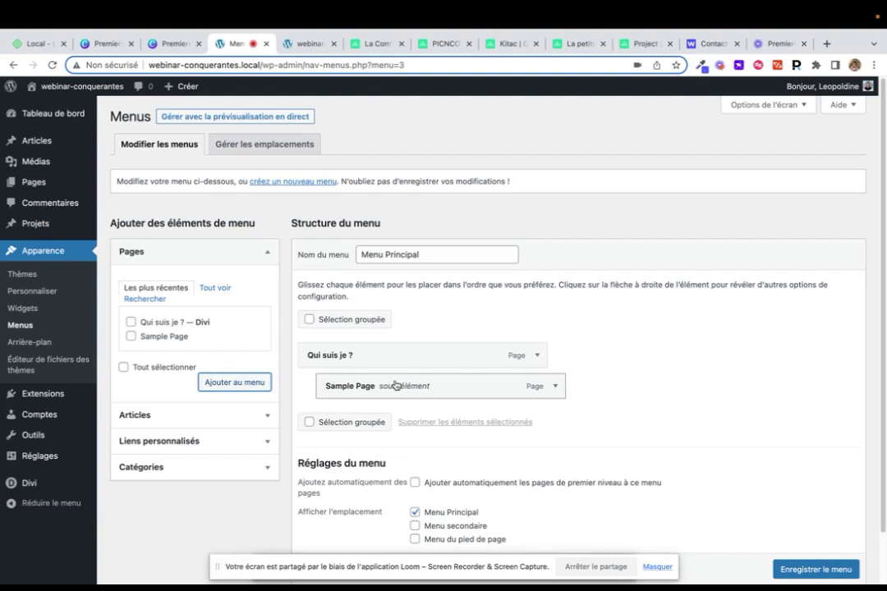
mouse_move(33, 182)
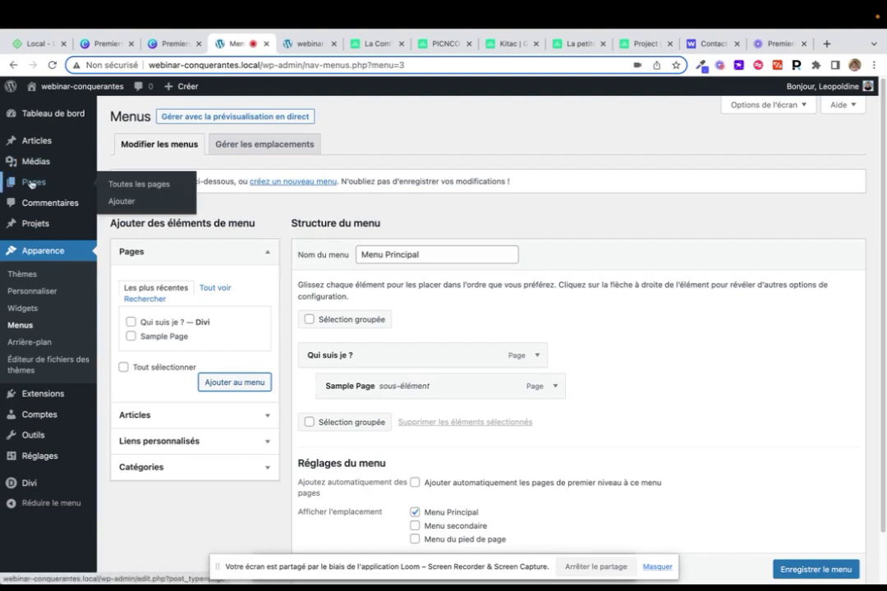
click(448, 45)
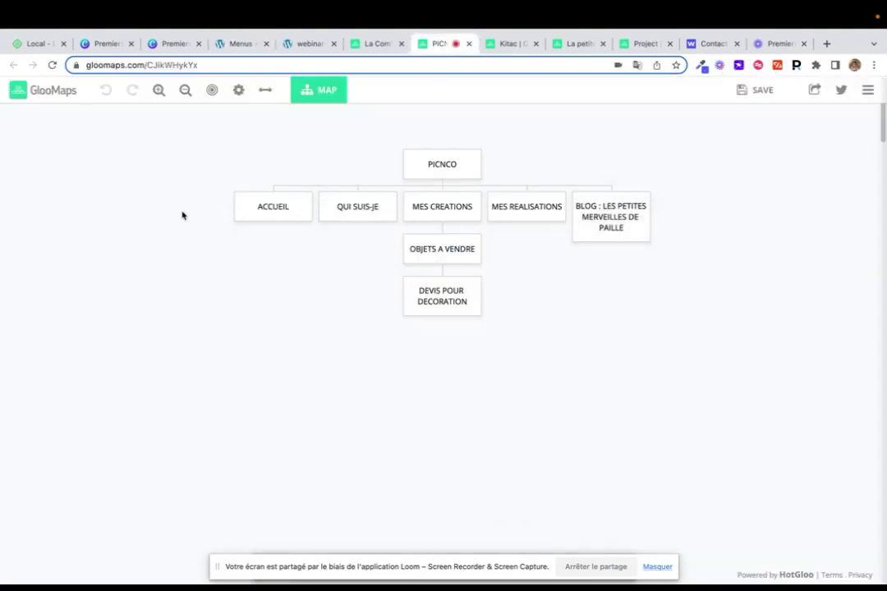
Look over the PICNCO sitemap boxes, then return to the webinar-conquerantes site
mouse_move(252, 211)
click(357, 206)
mouse_move(618, 201)
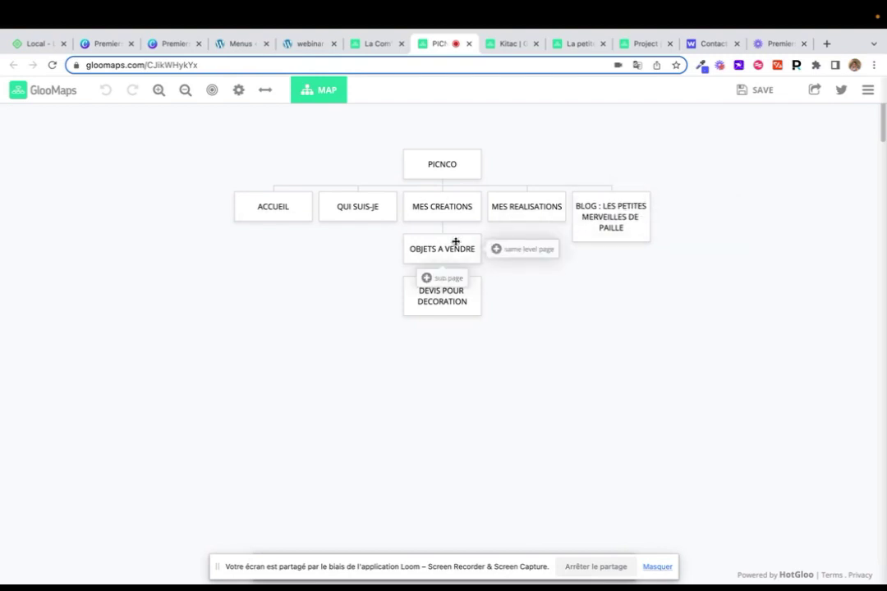
mouse_move(458, 314)
click(308, 44)
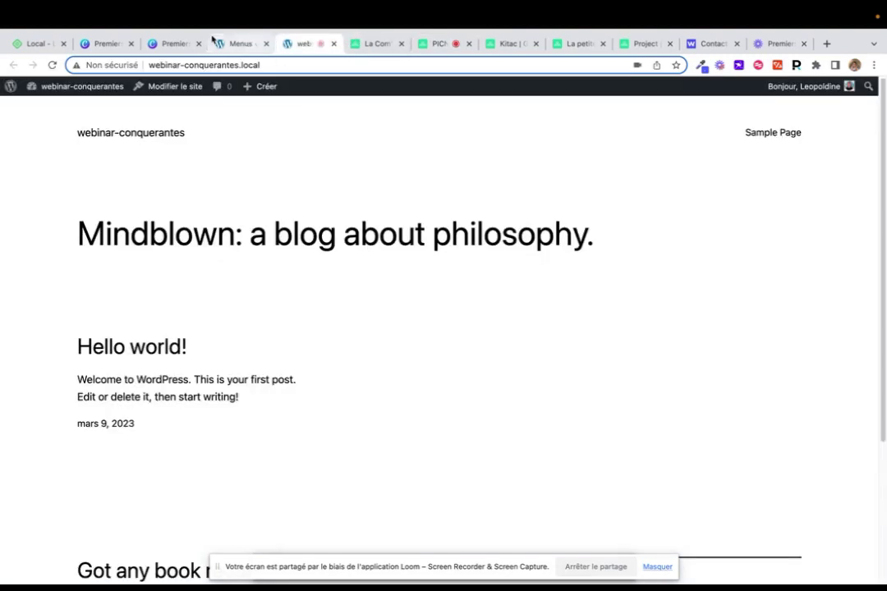
Review the Menu Principal structure in WordPress, then return to the Canva webinar design
click(241, 43)
mouse_move(120, 192)
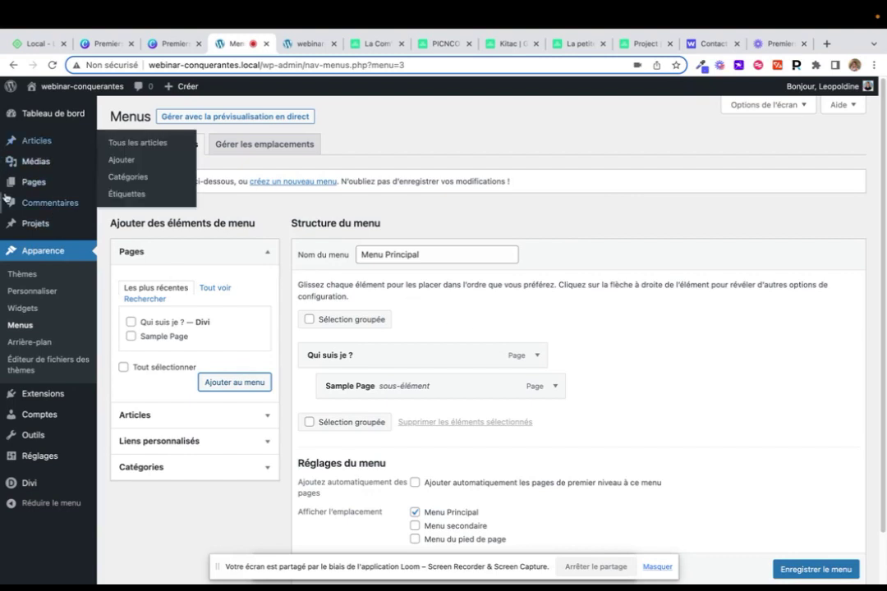
mouse_move(83, 192)
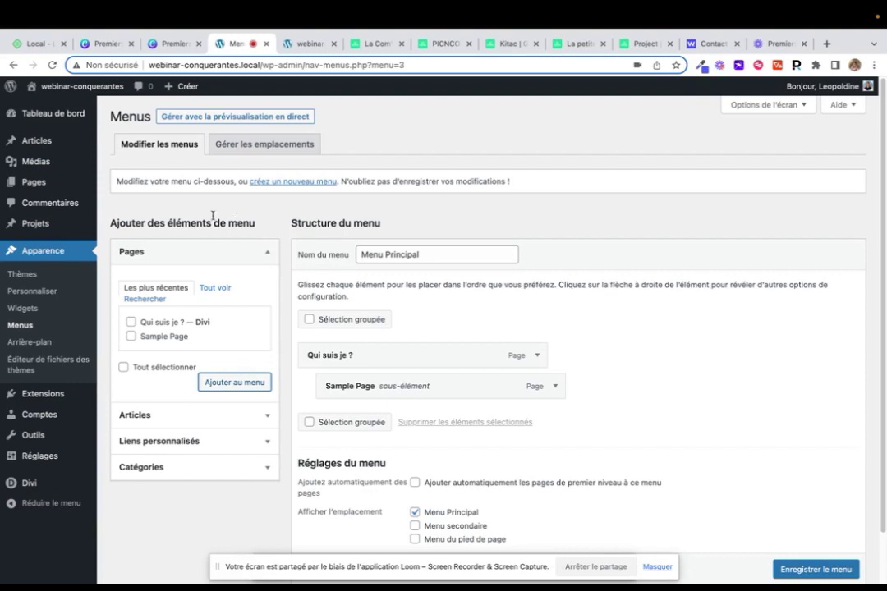
click(102, 44)
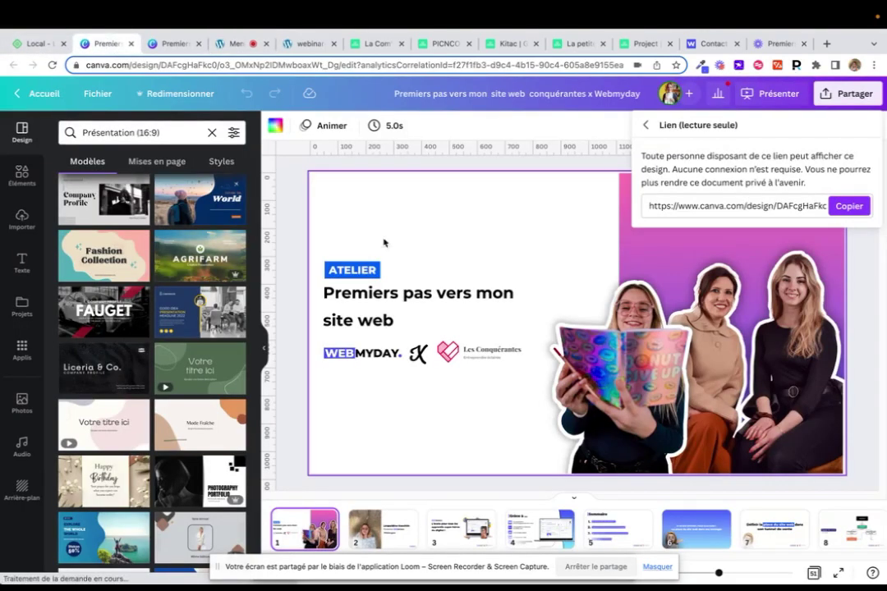
Open the presentation view and advance five slides to 'À VOUS DE JOUER ! 10 MIN'
click(183, 44)
click(488, 312)
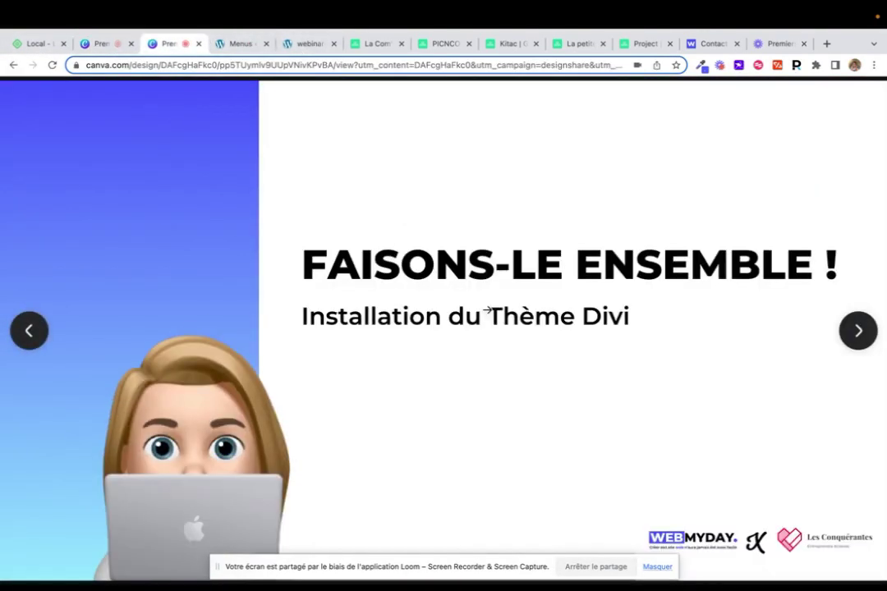
click(488, 311)
click(488, 311)
click(488, 311)
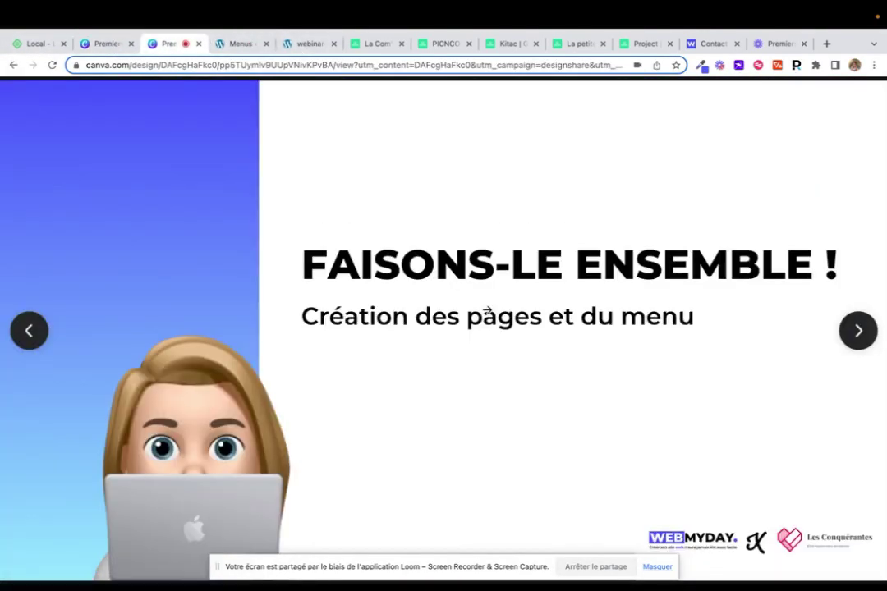
click(488, 311)
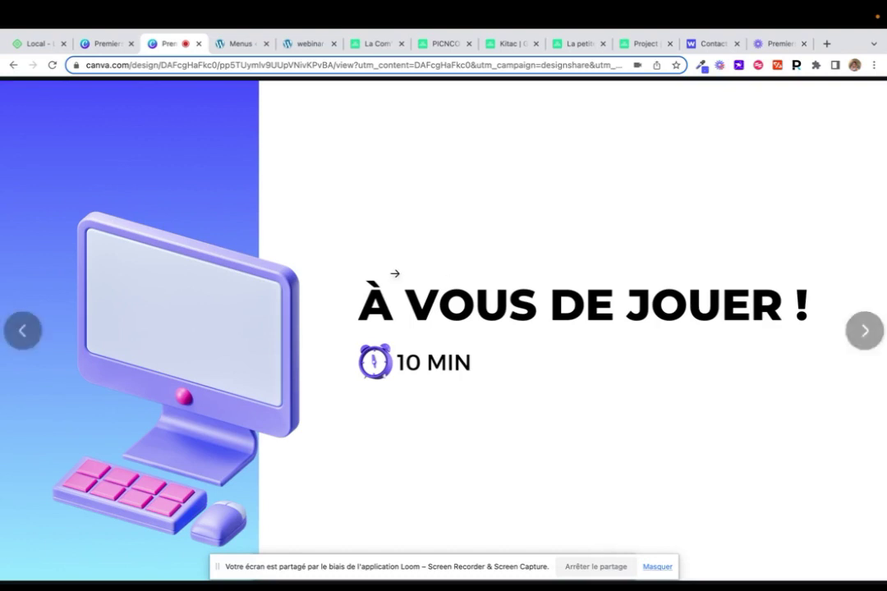
Step the Canva presentation through Surprise 1/2 and Surprise 2/2 to the closing MERCI slide
click(855, 342)
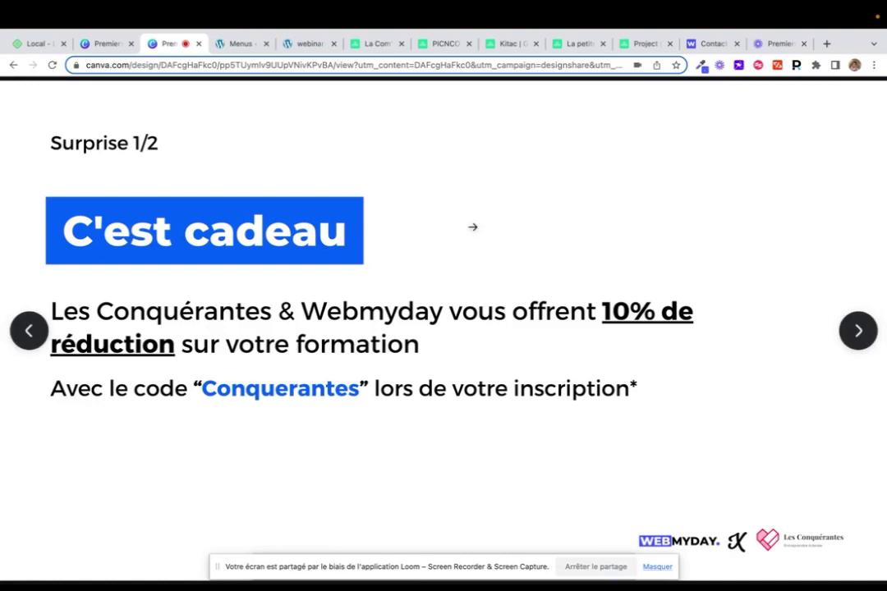
click(472, 226)
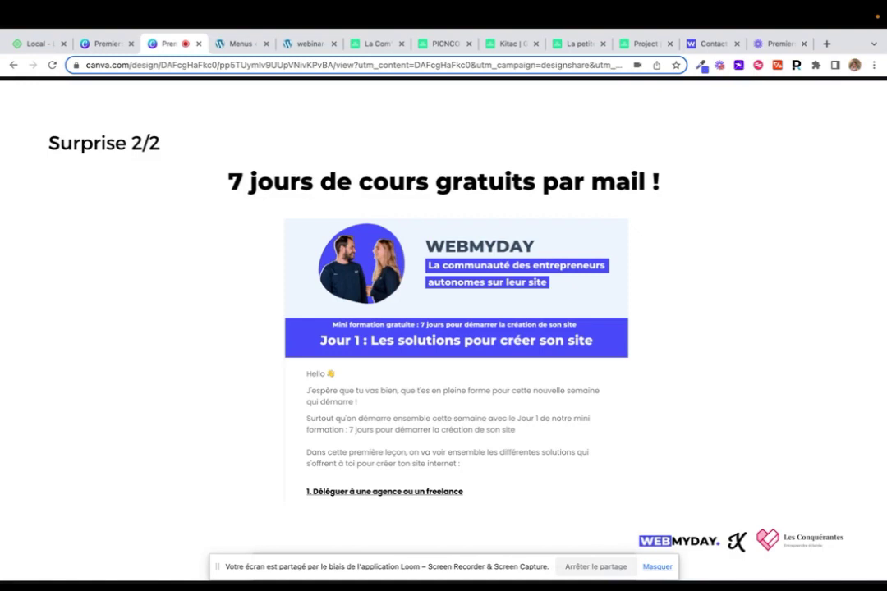
key(Right)
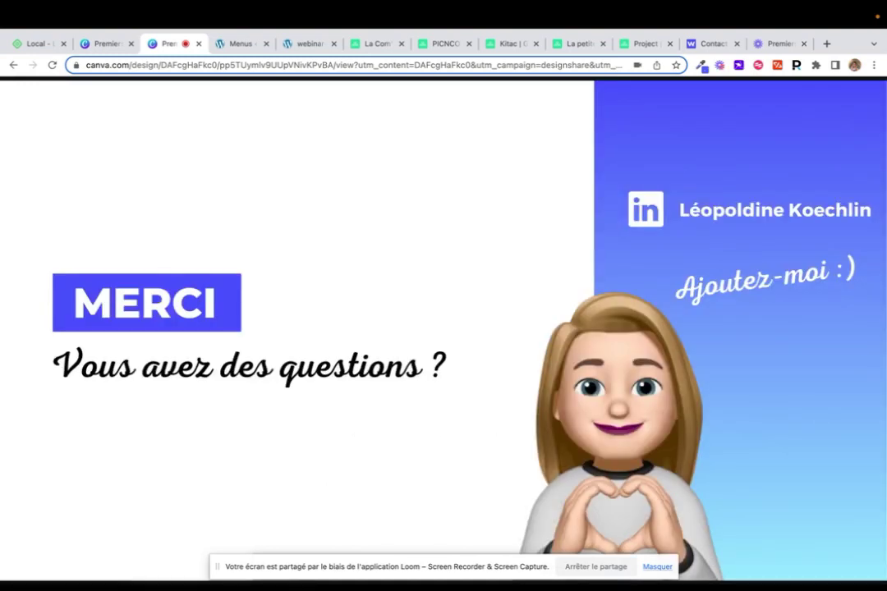